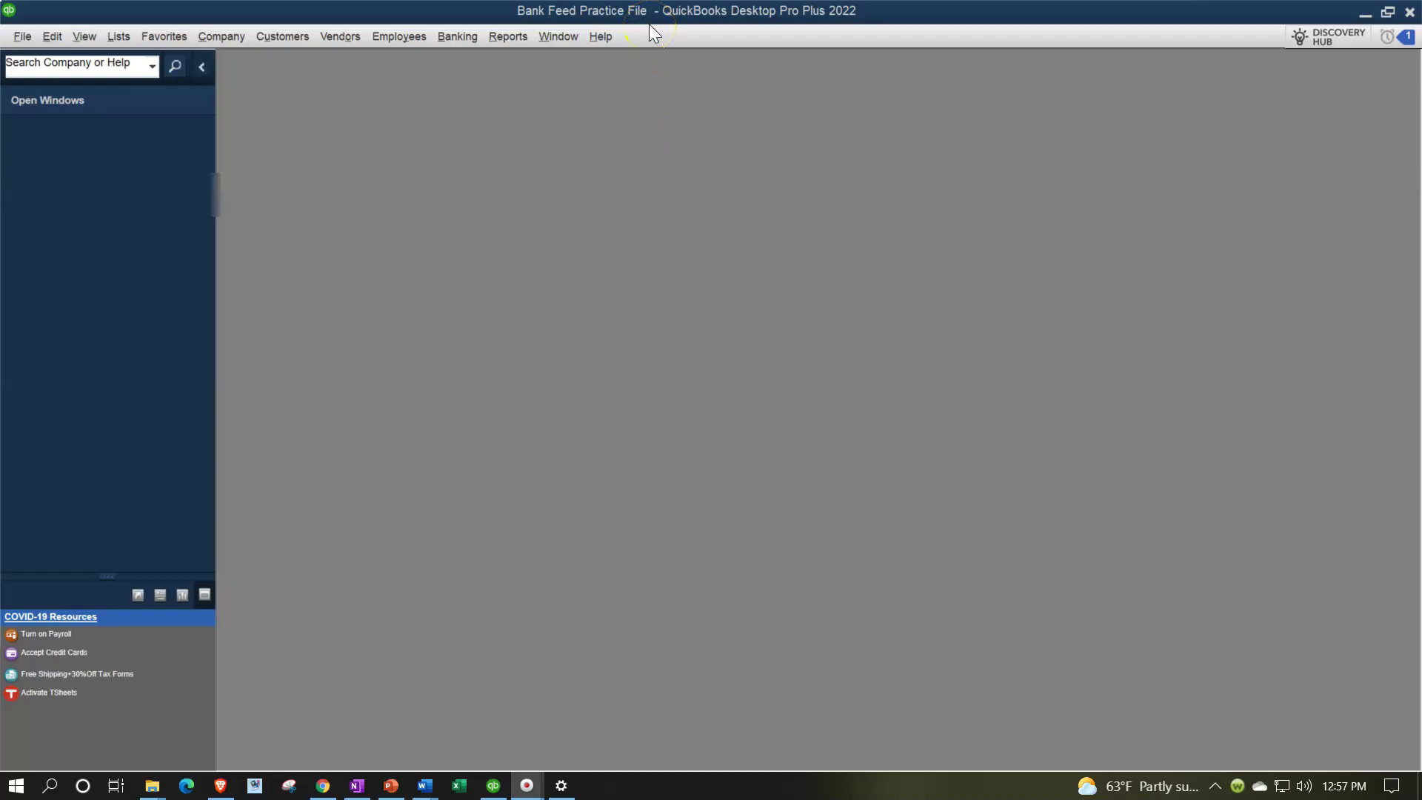
Step: Show the open window list, then open the company home page and maximize it
click(92, 44)
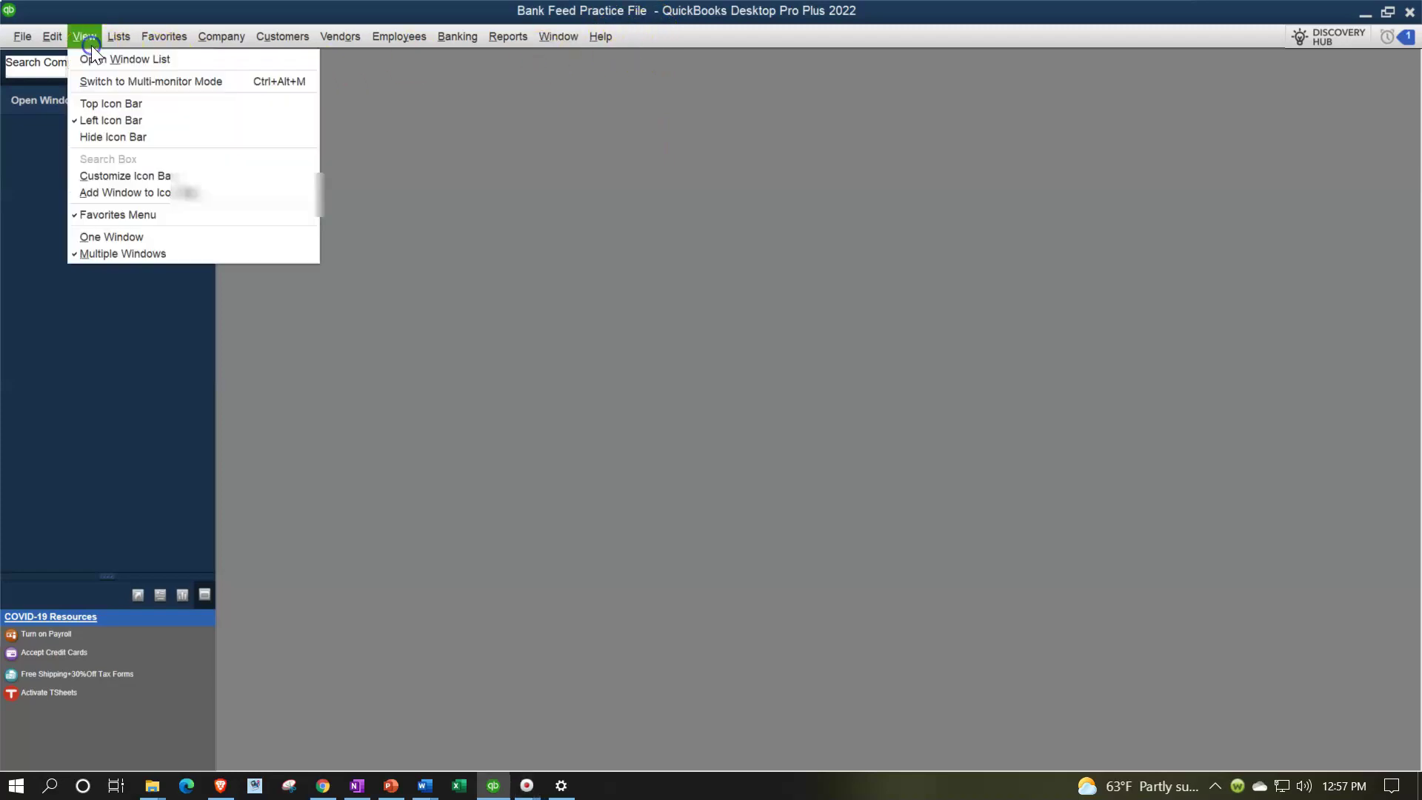
click(92, 59)
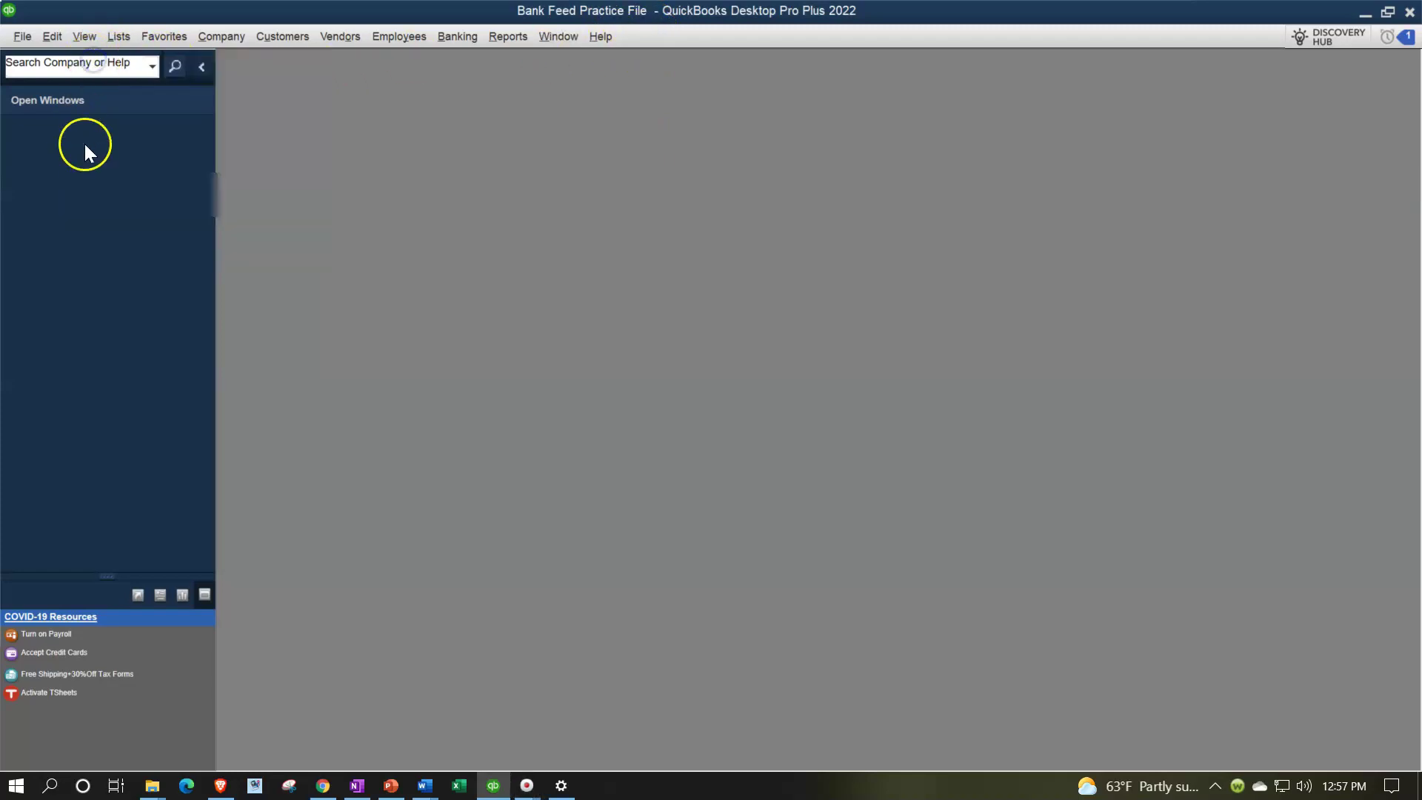
click(230, 38)
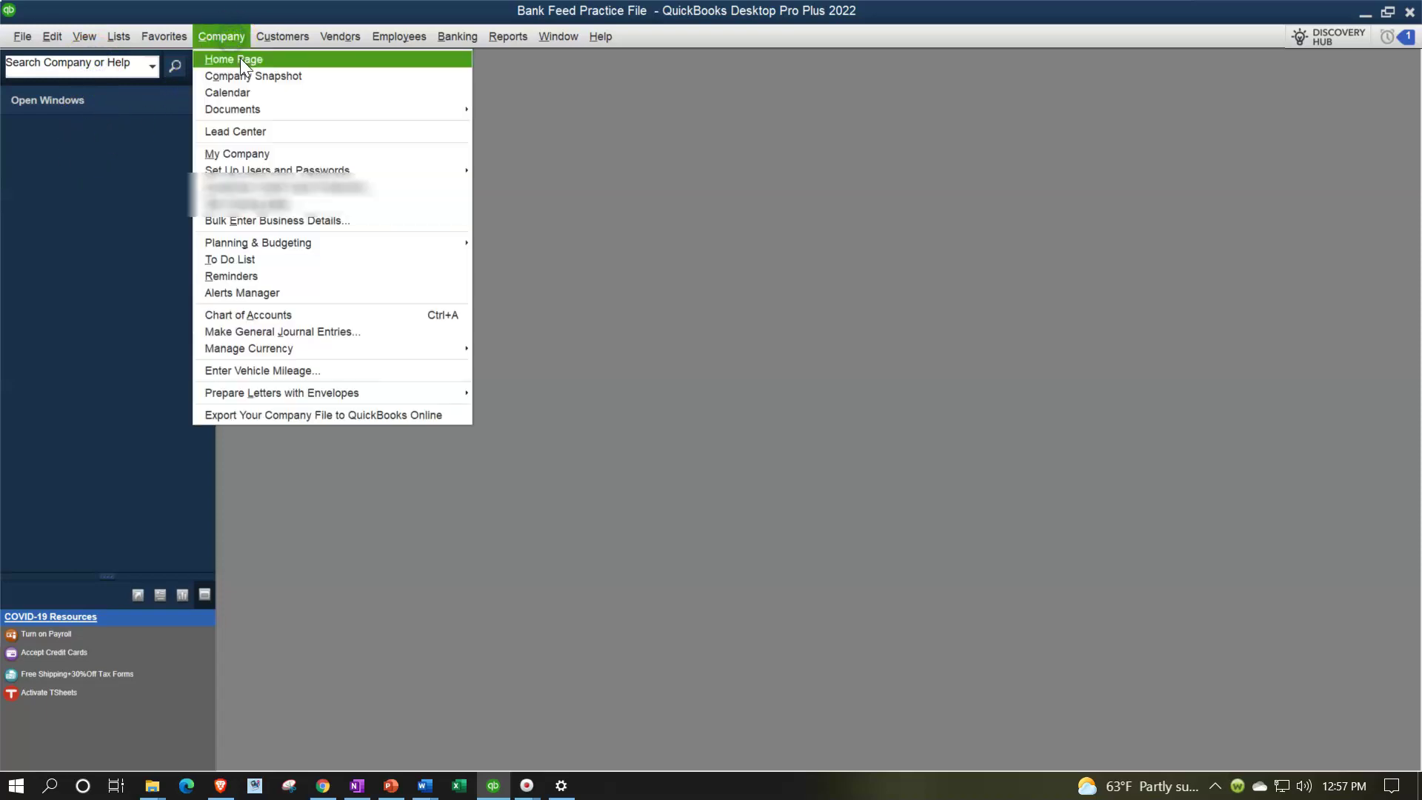
click(240, 58)
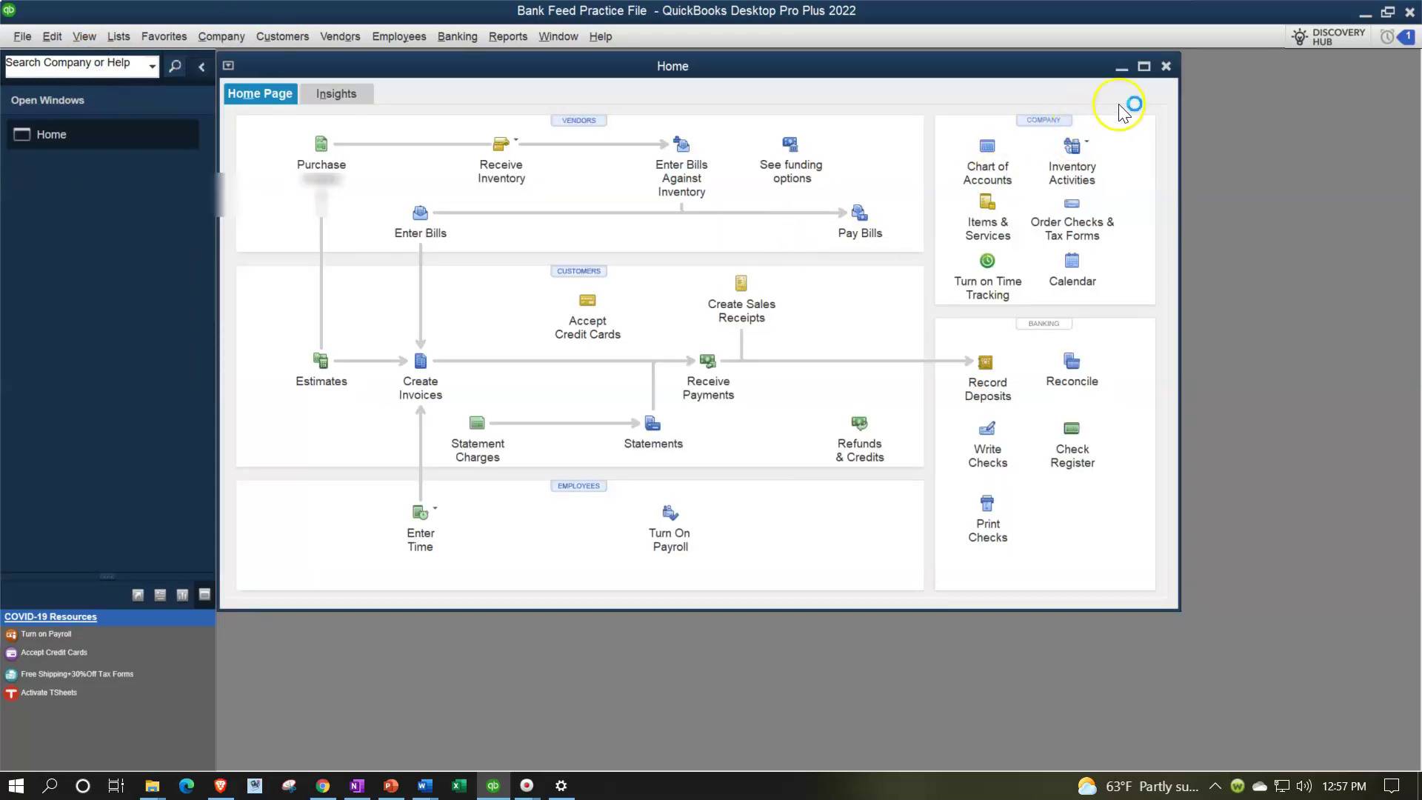
click(1144, 68)
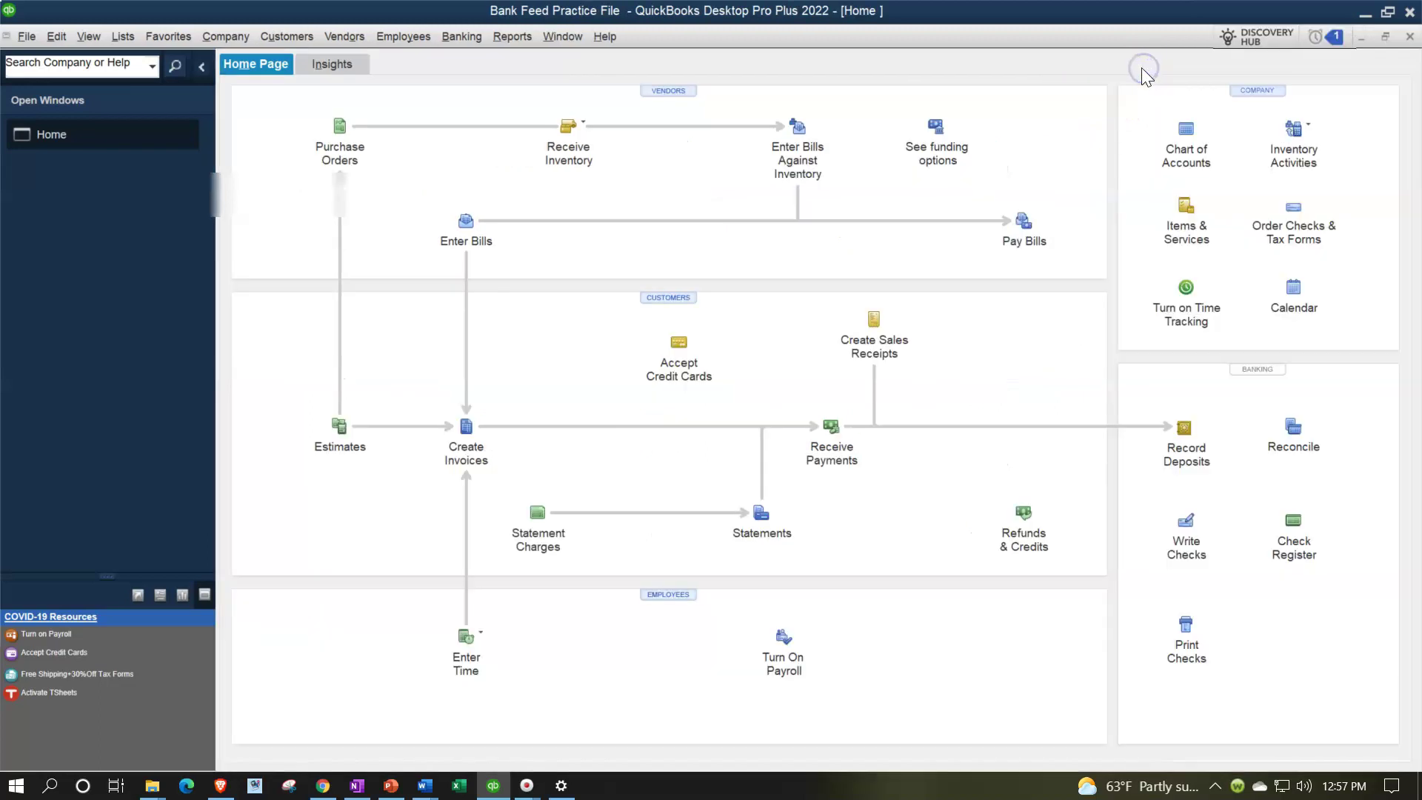
Step: Open the standard Balance Sheet report and customize its date range to 01/01/2021 through 12/31/2021
click(525, 44)
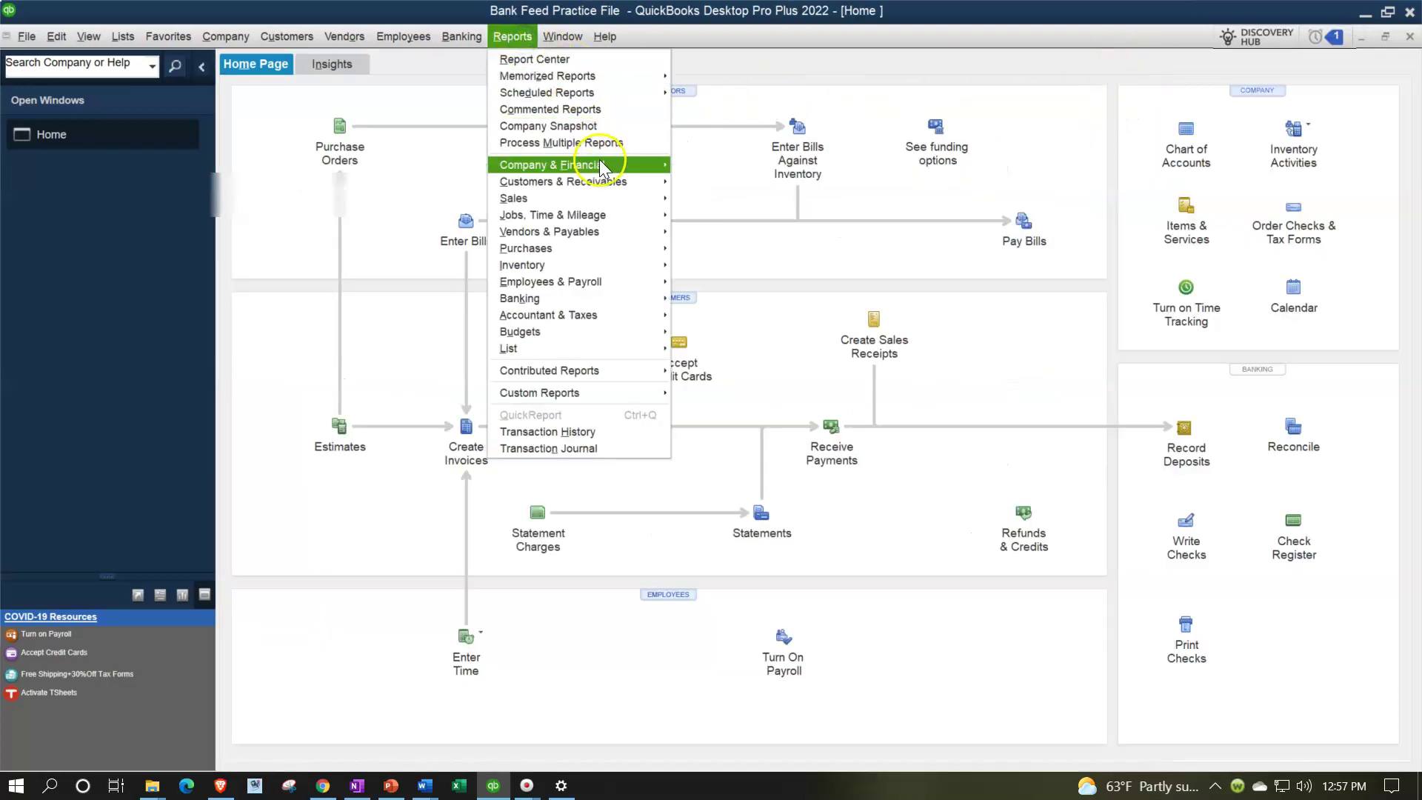
mouse_move(625, 165)
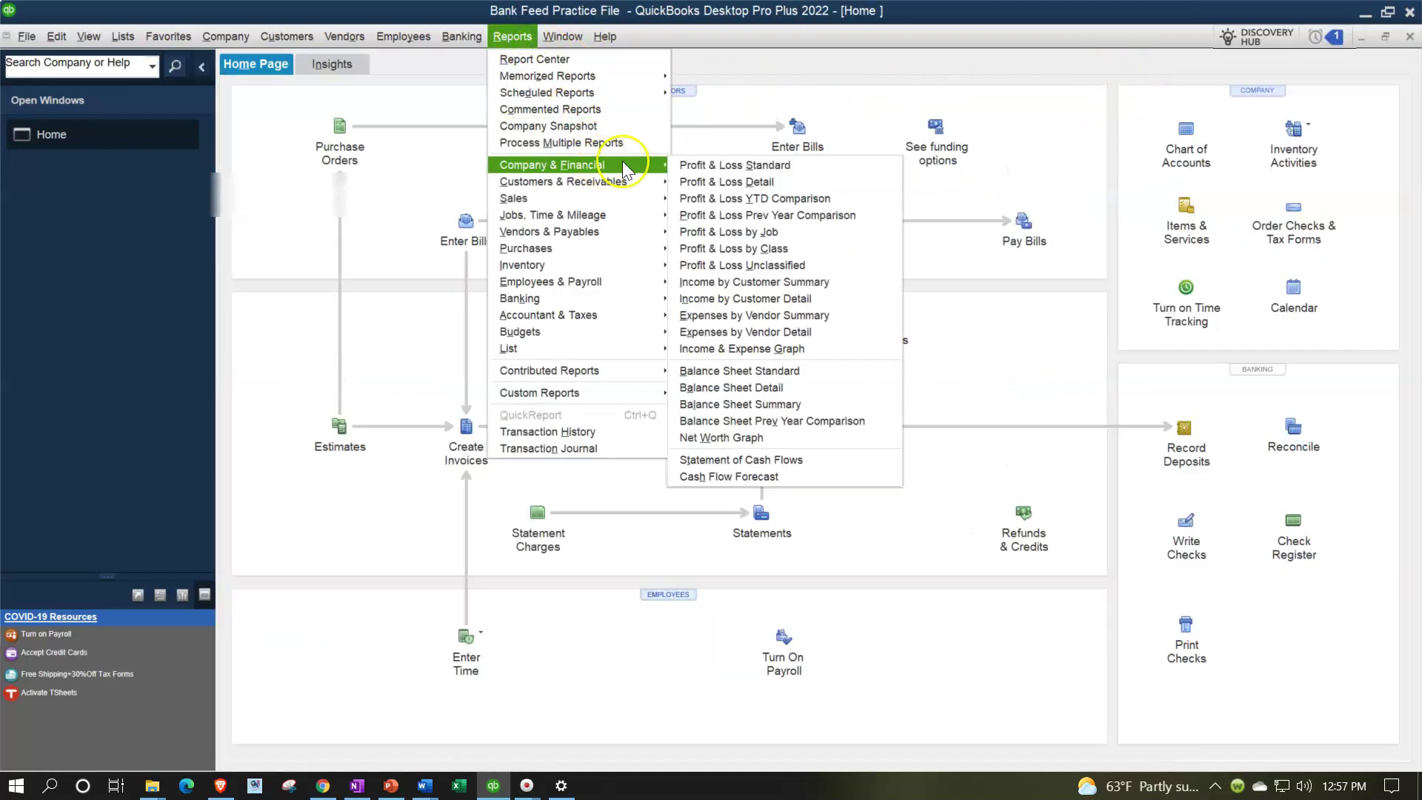
click(735, 373)
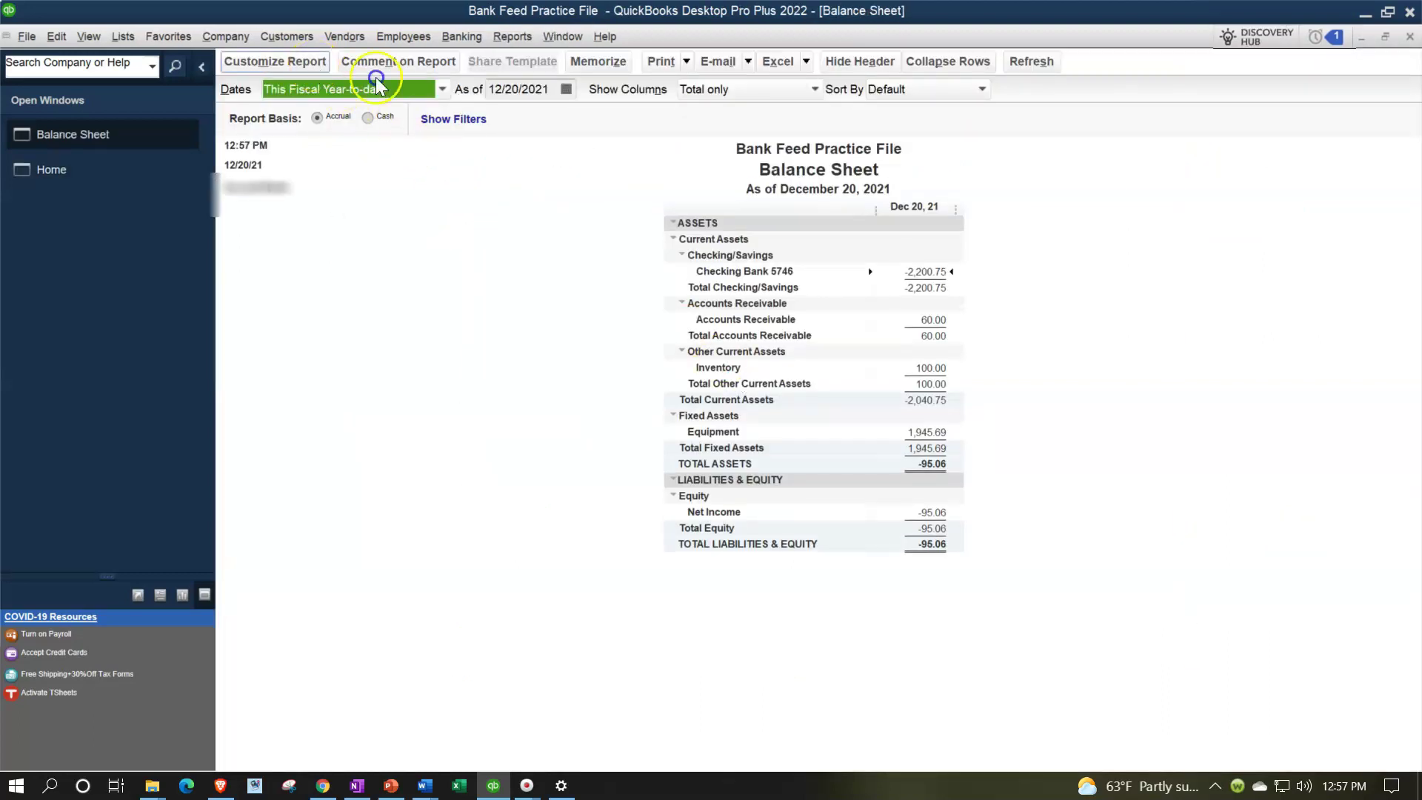
click(314, 63)
text(010121)
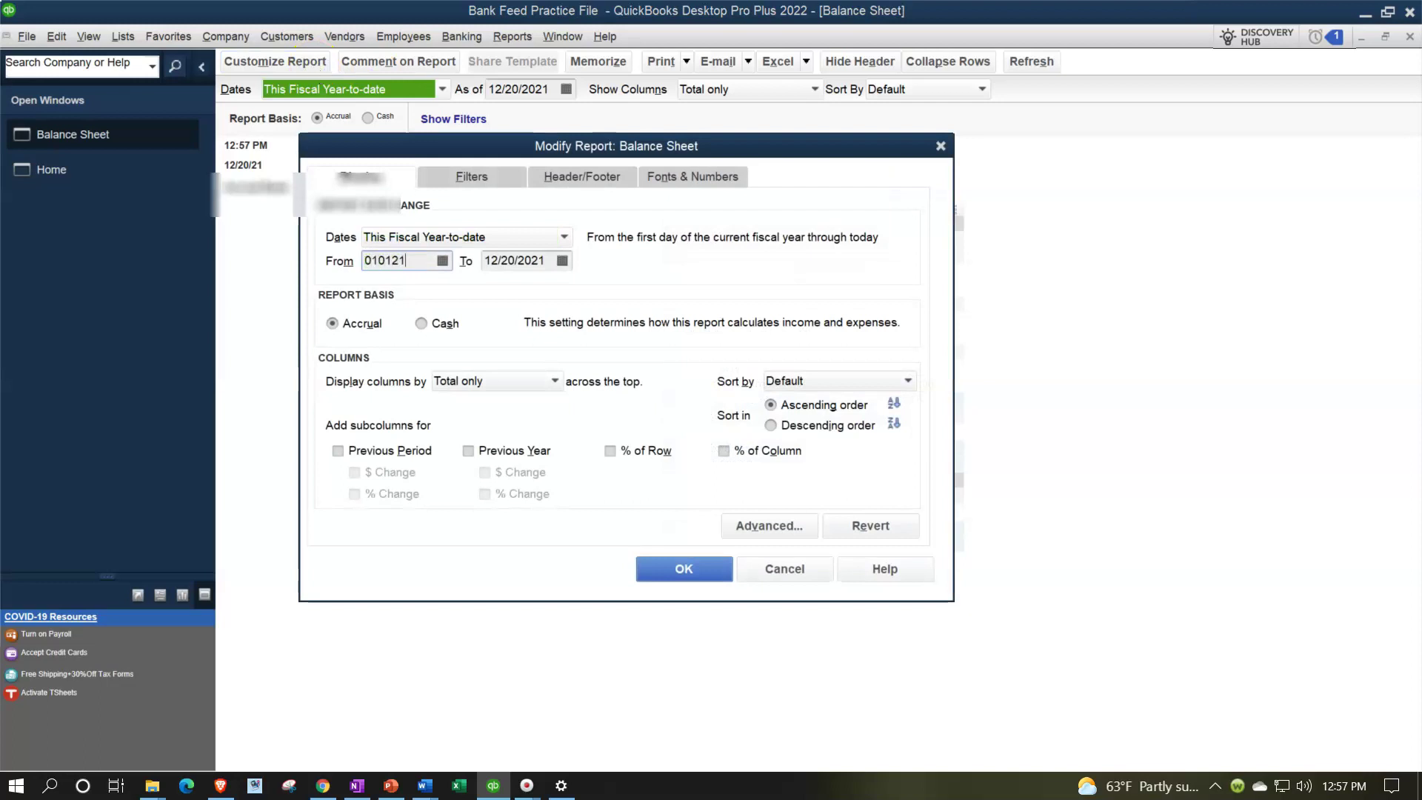
key(Tab)
text(123121)
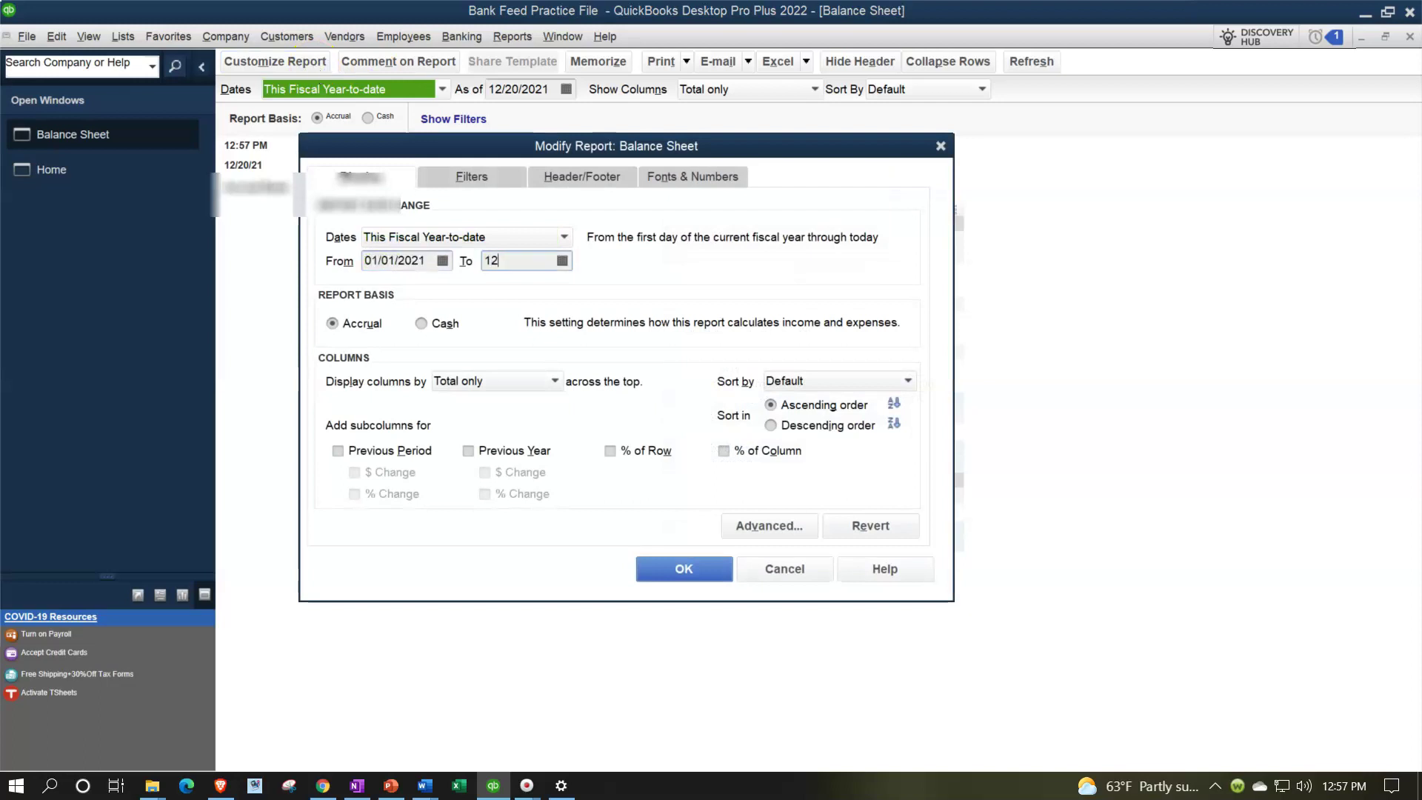
key(Tab)
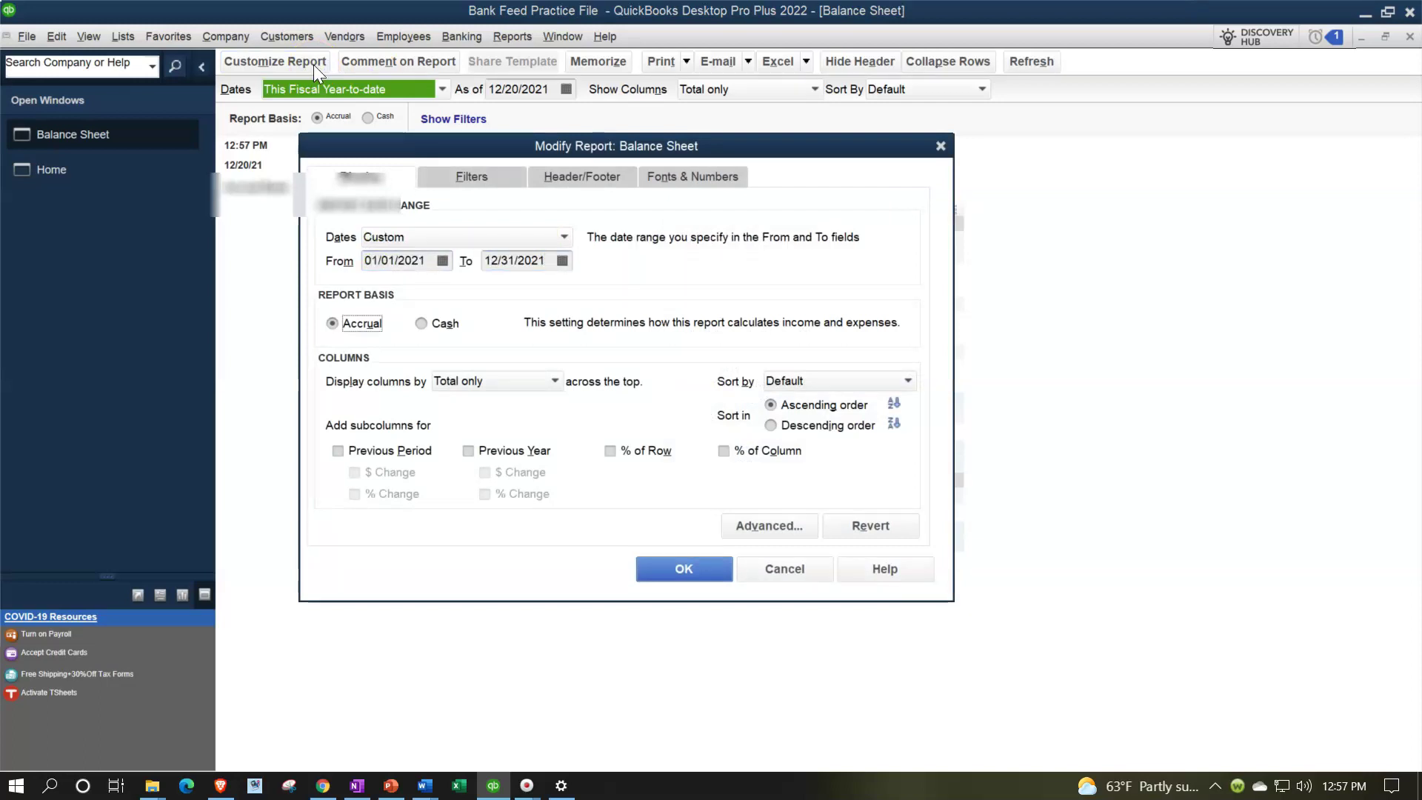
Step: Set the Balance Sheet's column label font size to 14, change all related fonts too, and apply the report modifications
click(655, 177)
click(613, 422)
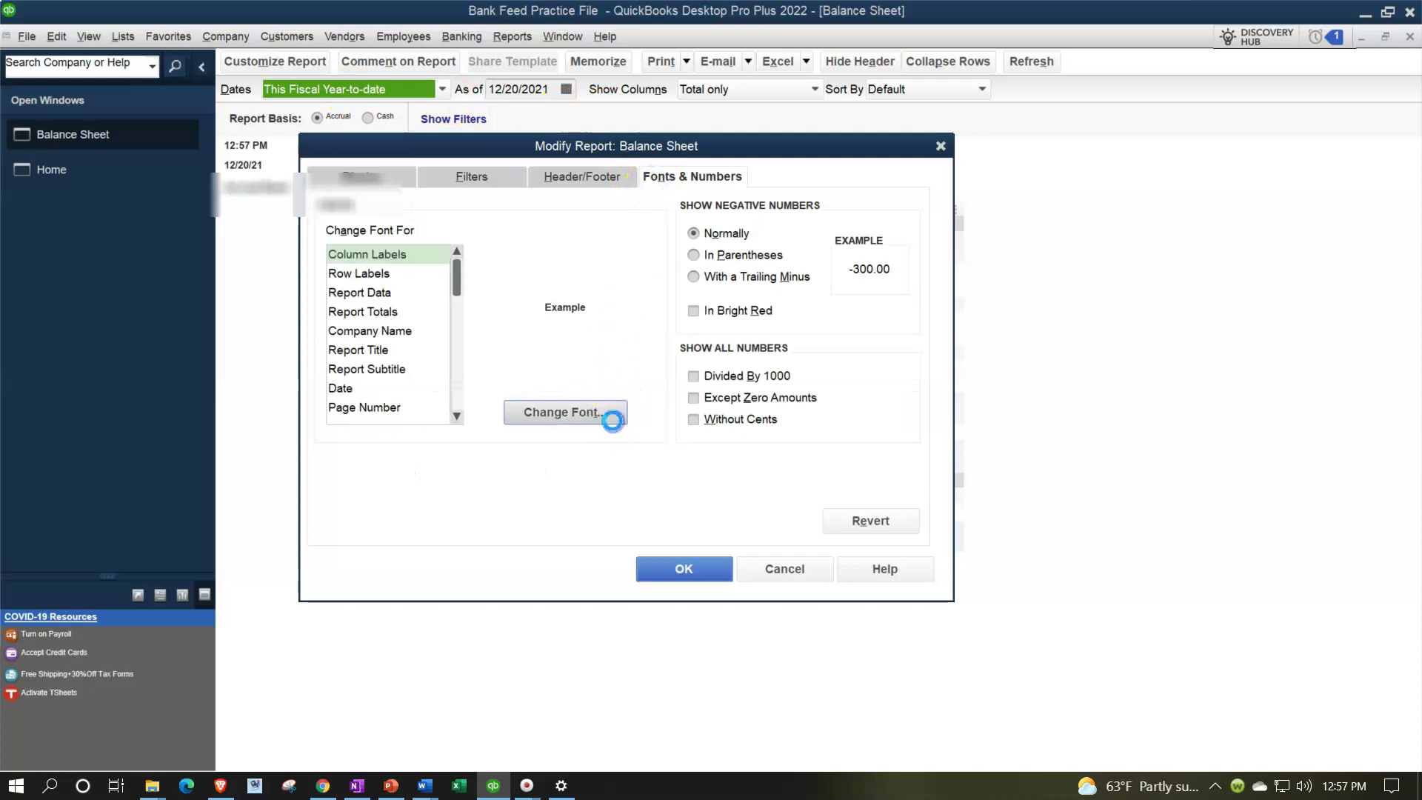
click(607, 358)
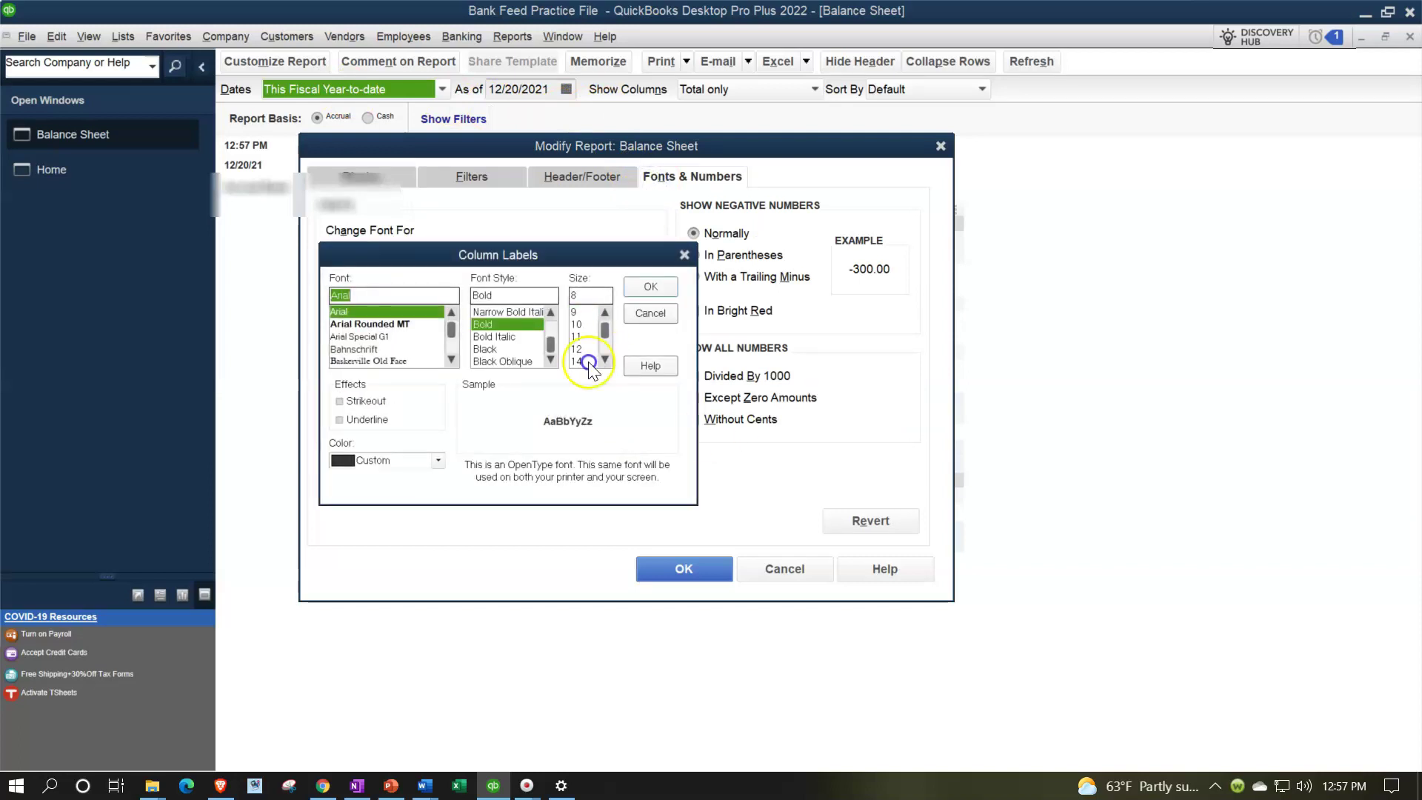
click(585, 356)
click(652, 286)
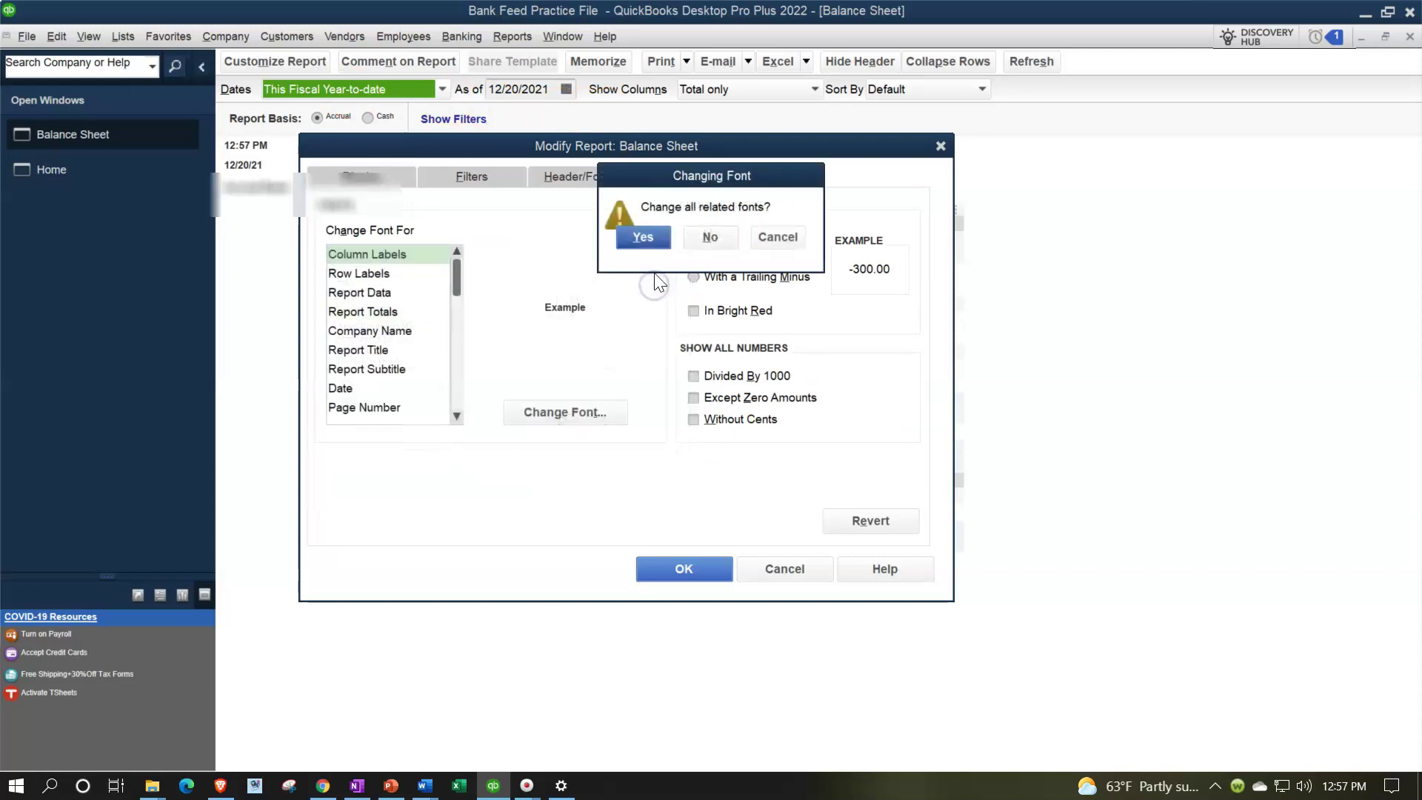
click(643, 235)
click(698, 569)
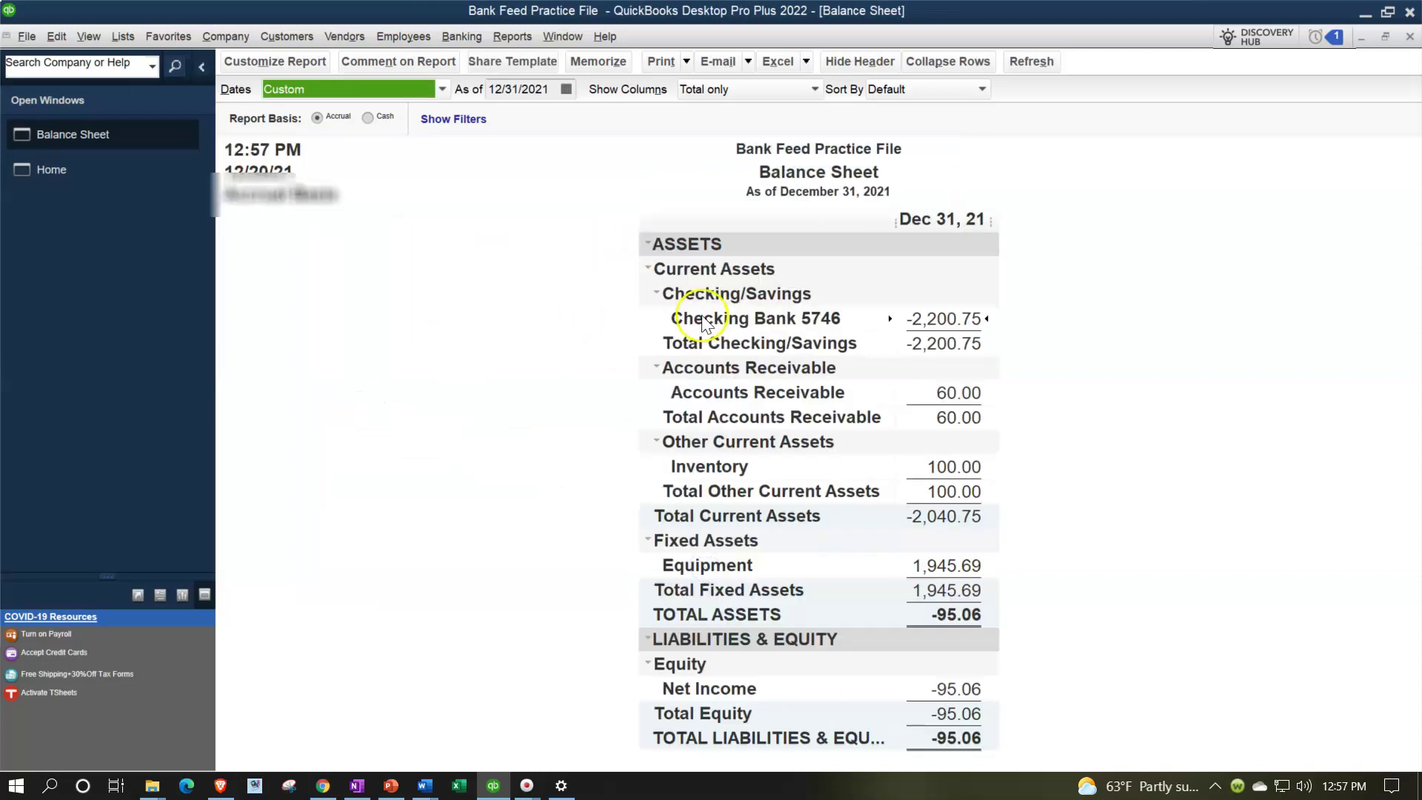
Step: Open the standard Profit & Loss report and set its date range to 01/01/2021 through 12/31/2021
click(519, 38)
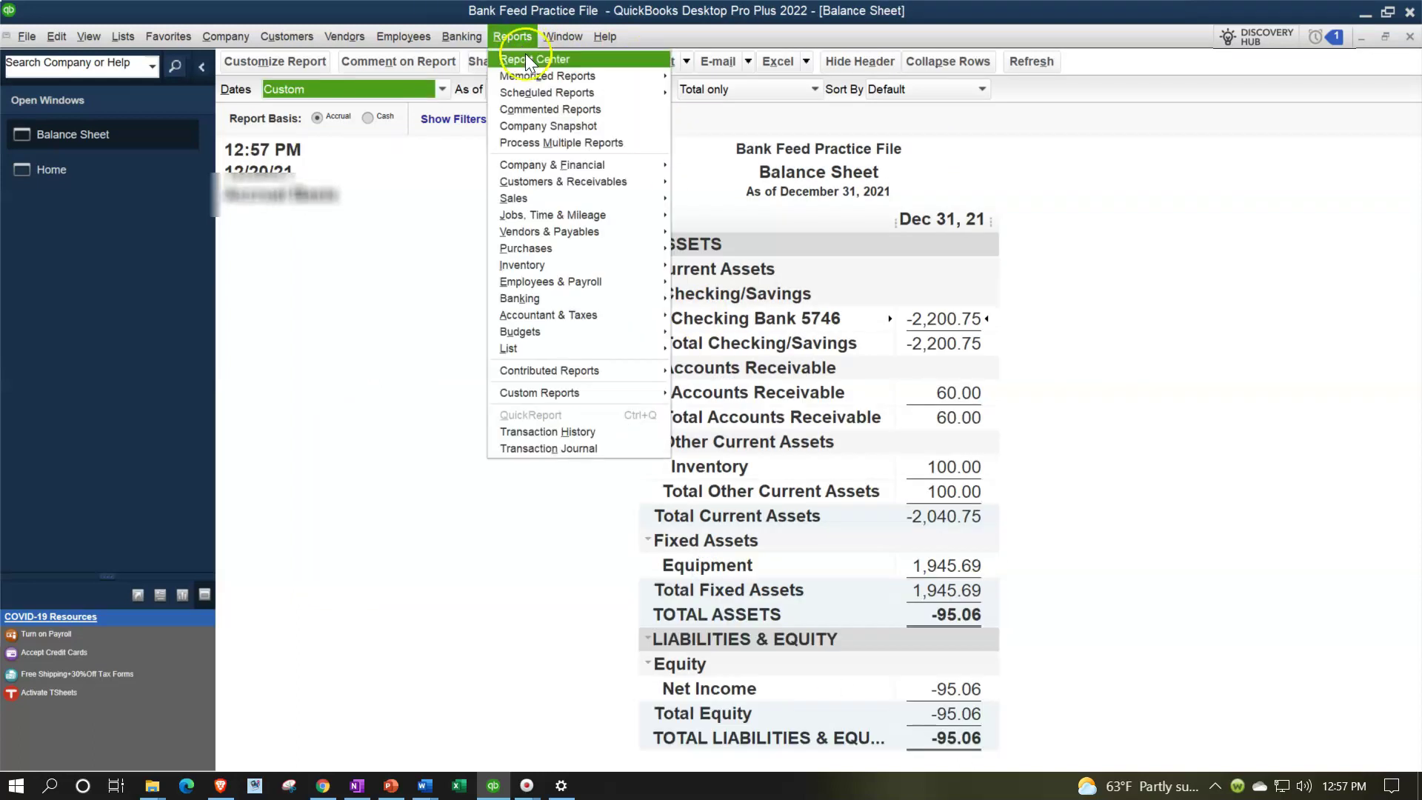
mouse_move(624, 168)
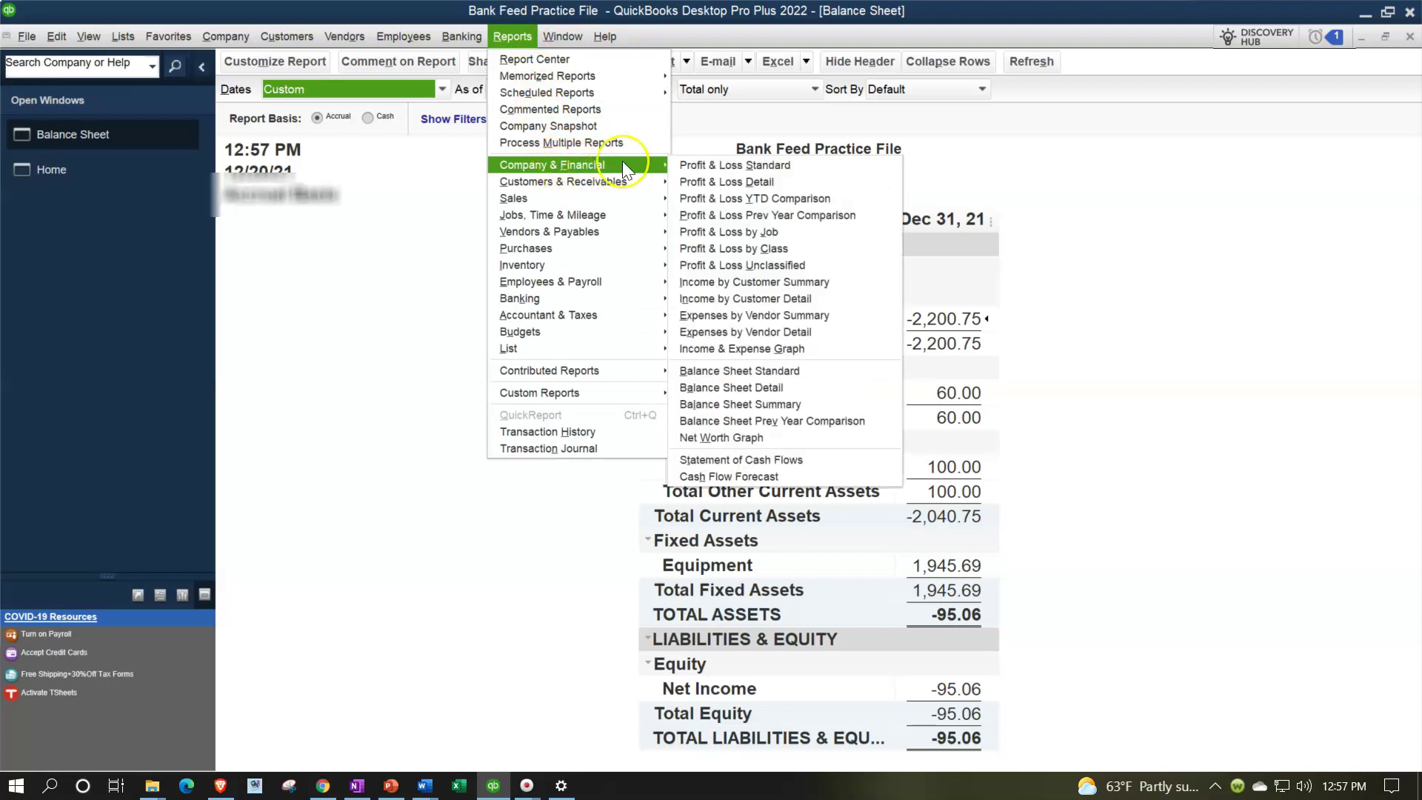
click(681, 161)
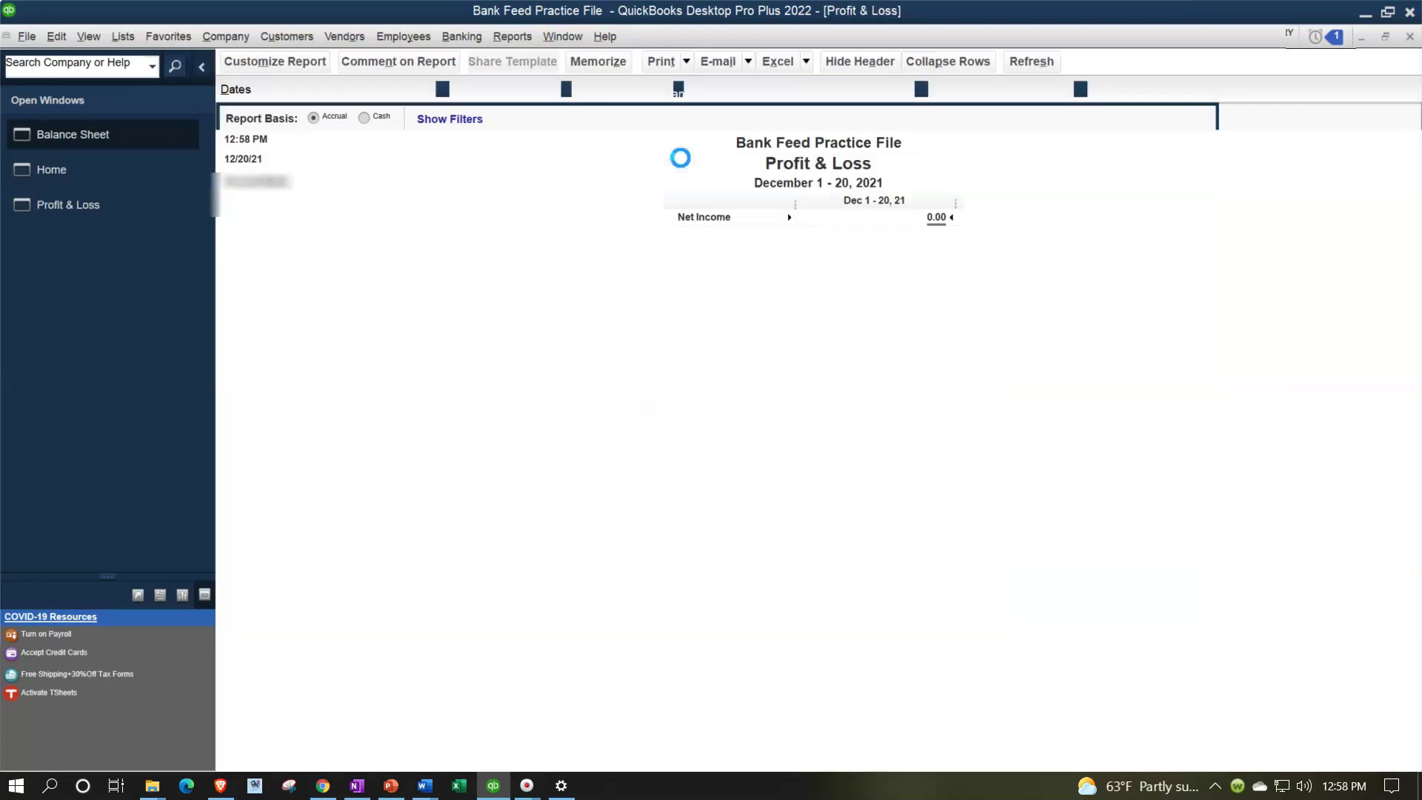
key(Tab)
text(010121)
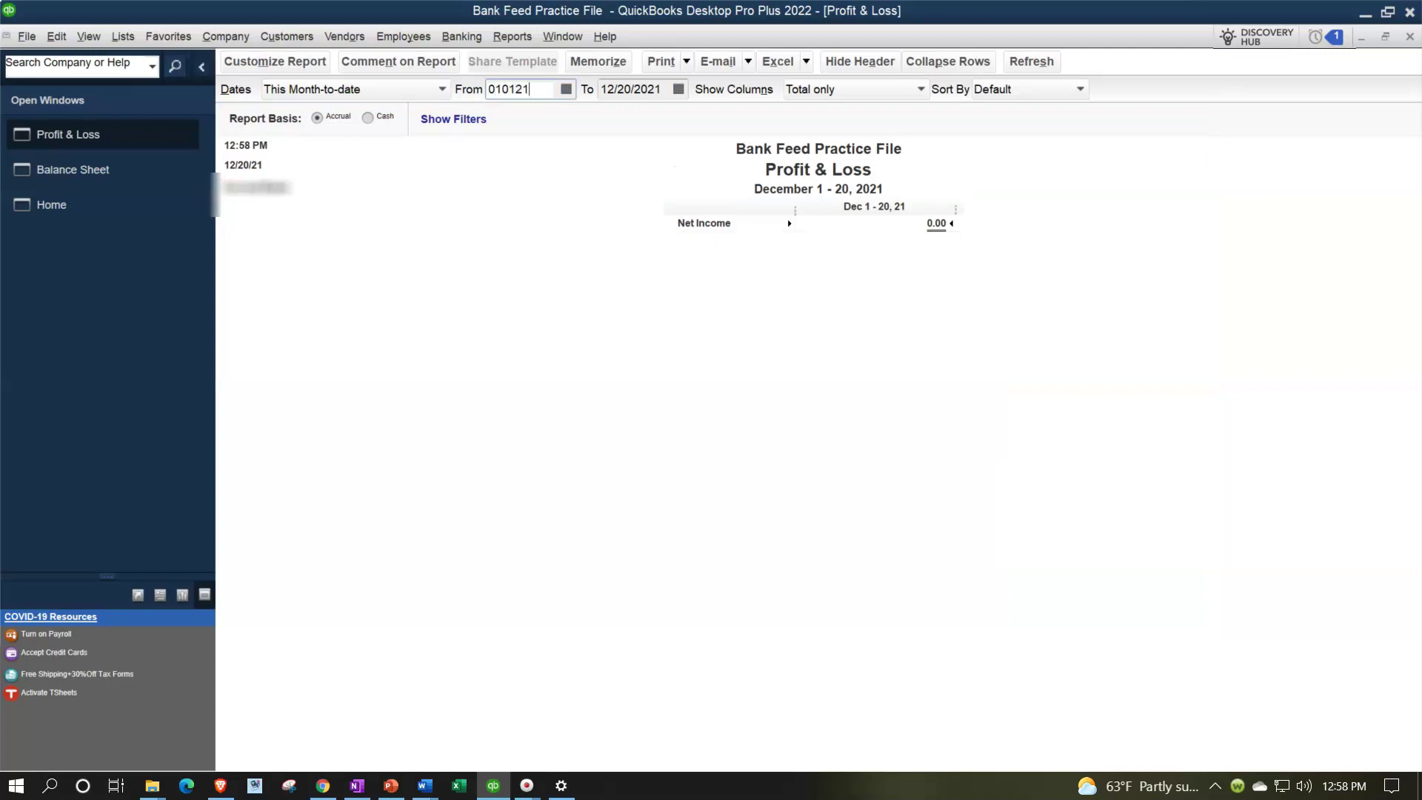
key(Tab)
text(123121)
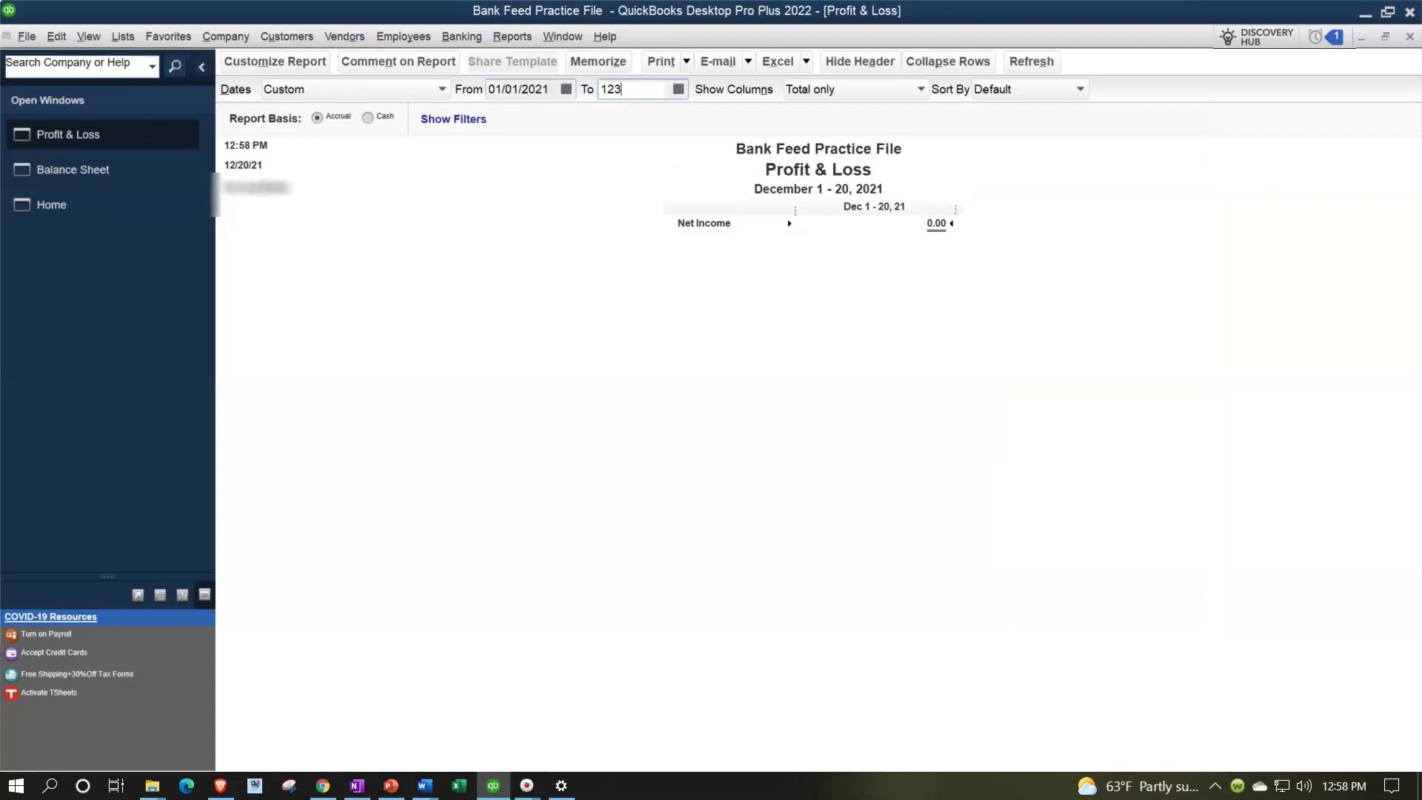
key(Tab)
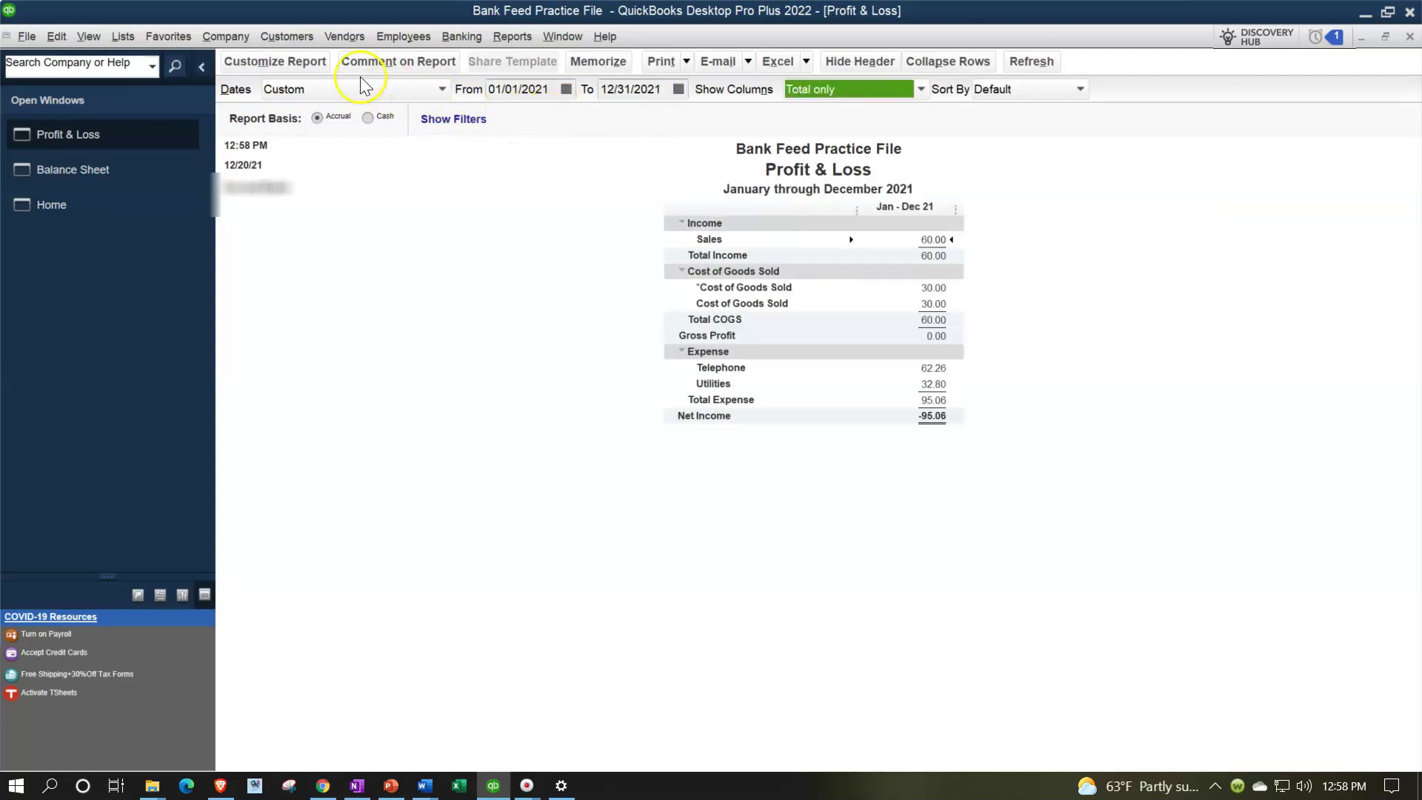
Step: Set the Profit & Loss report's column label font size to 14, including all related fonts, and apply it
click(320, 64)
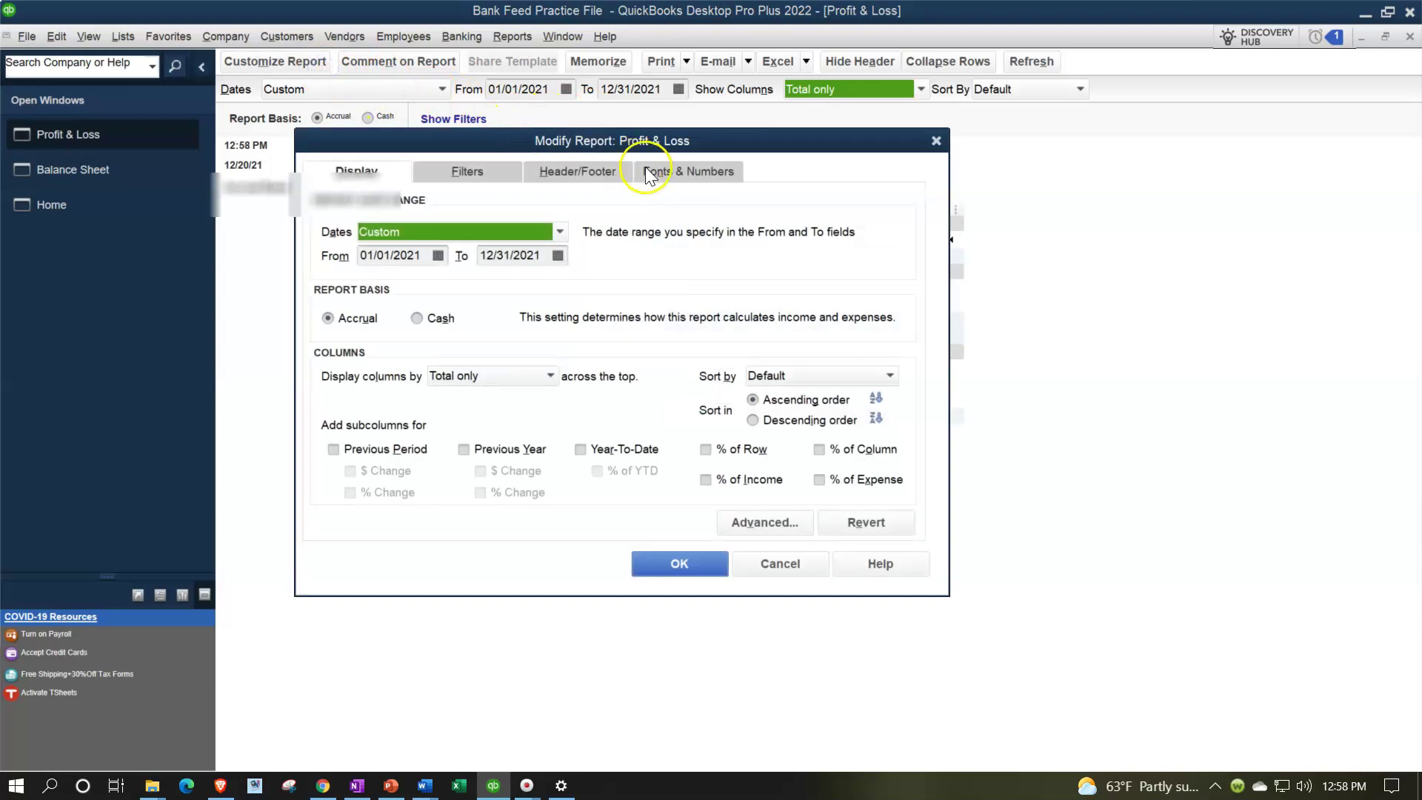
click(656, 170)
click(596, 407)
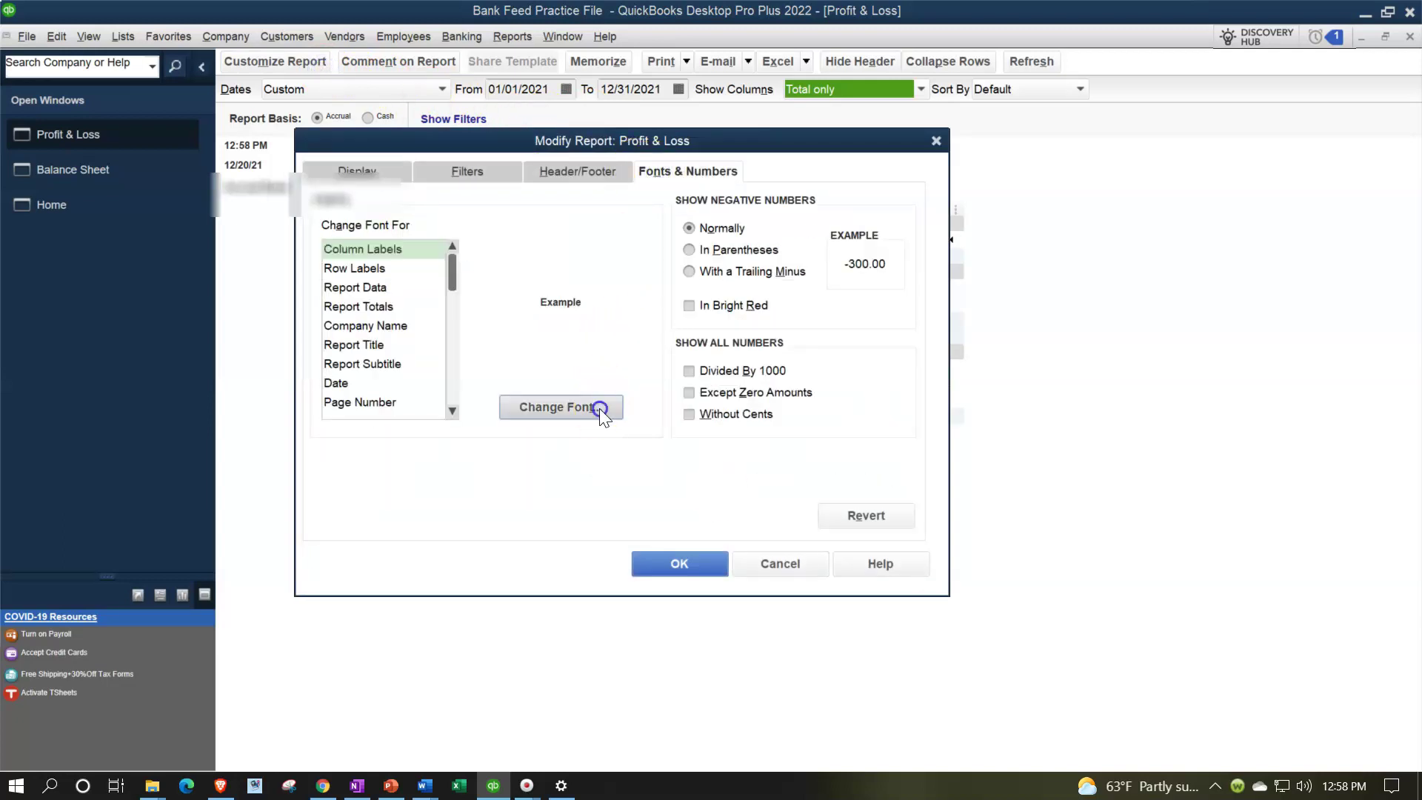
scroll(589, 351, down, 1)
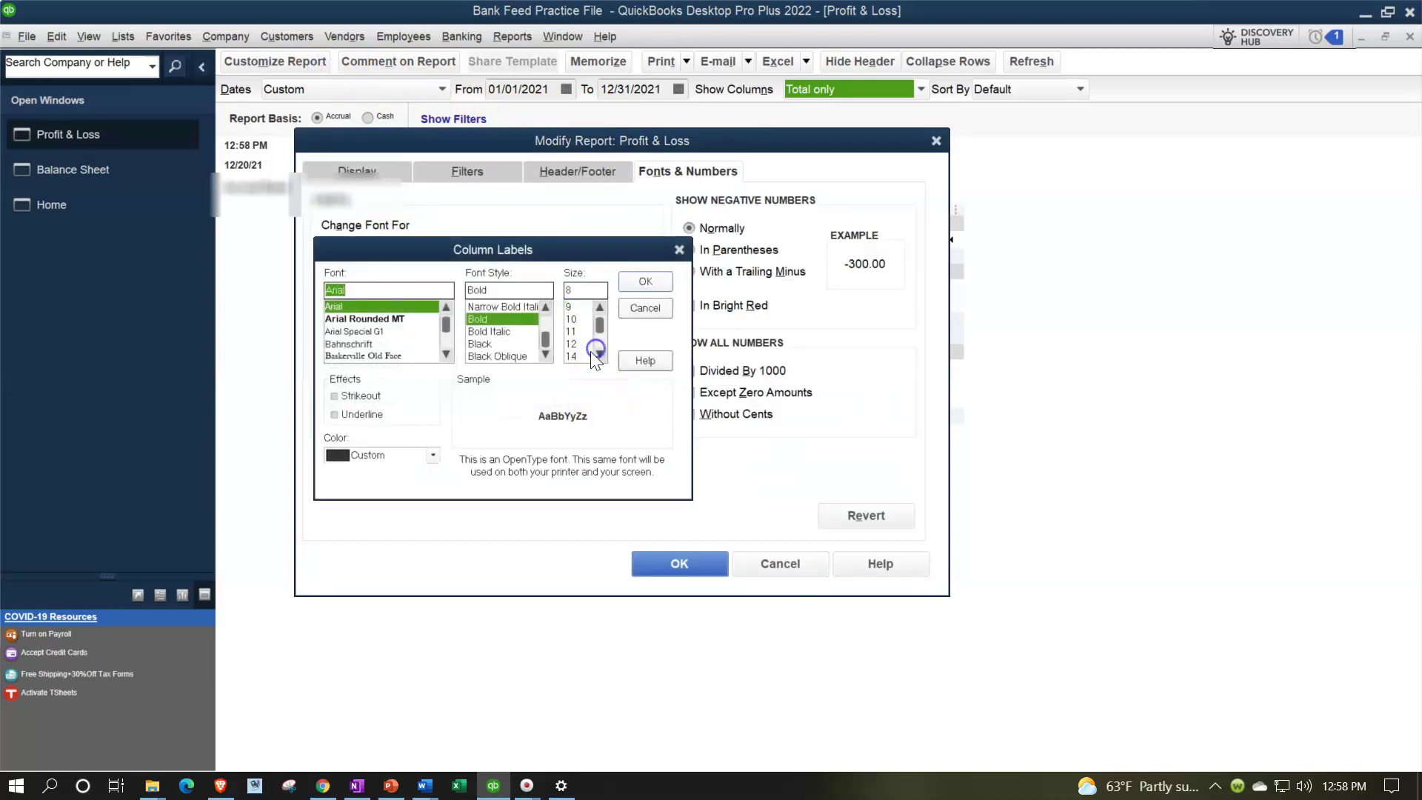
click(585, 354)
click(645, 282)
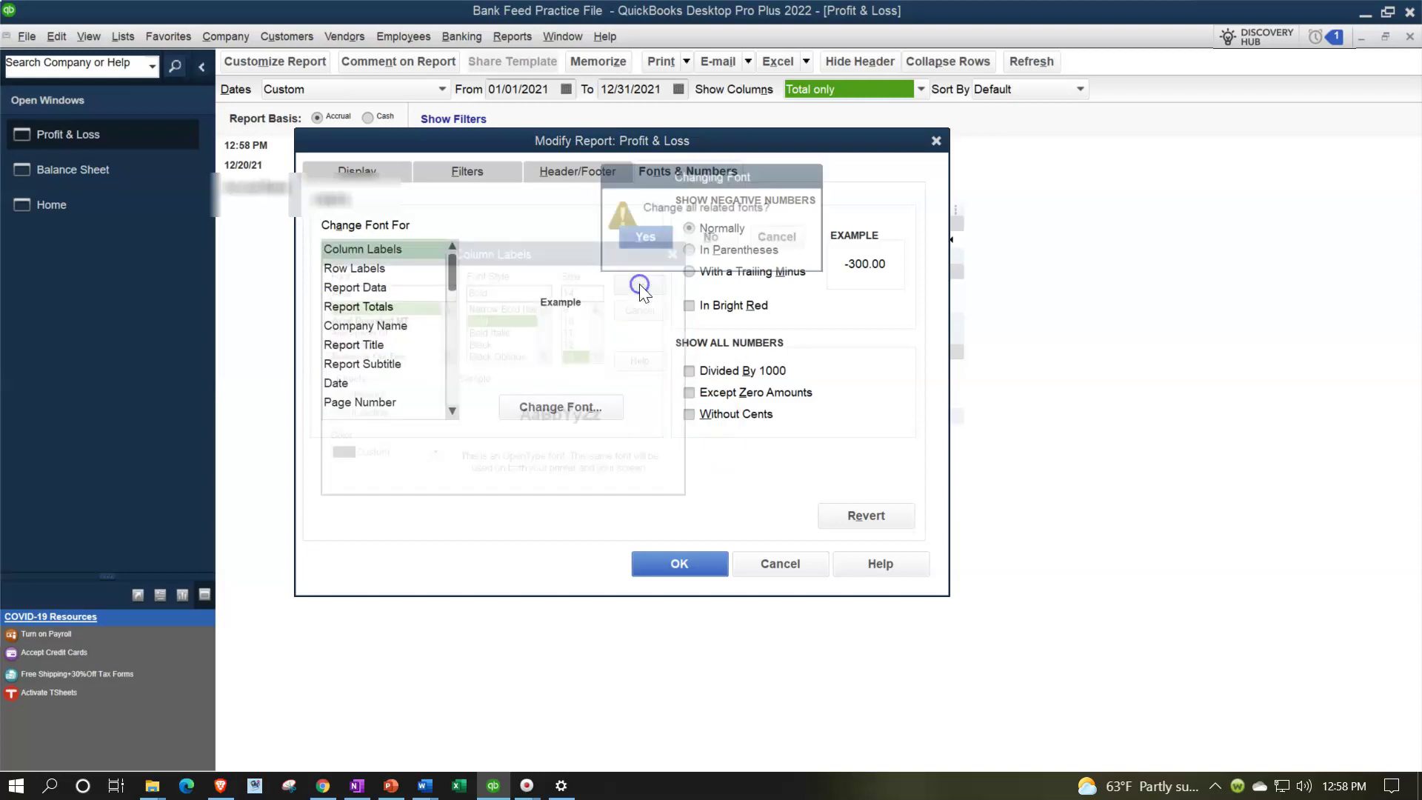
click(661, 239)
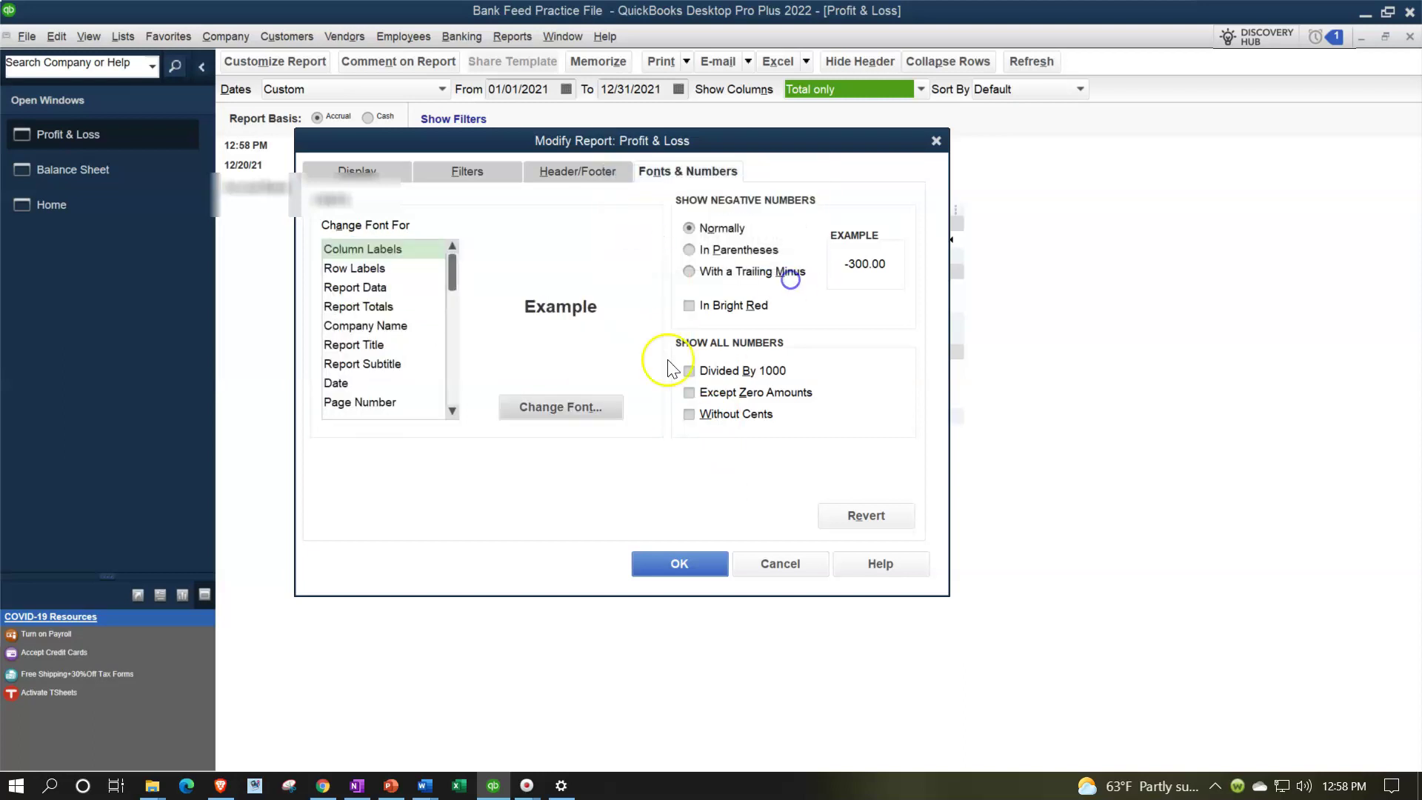
click(677, 563)
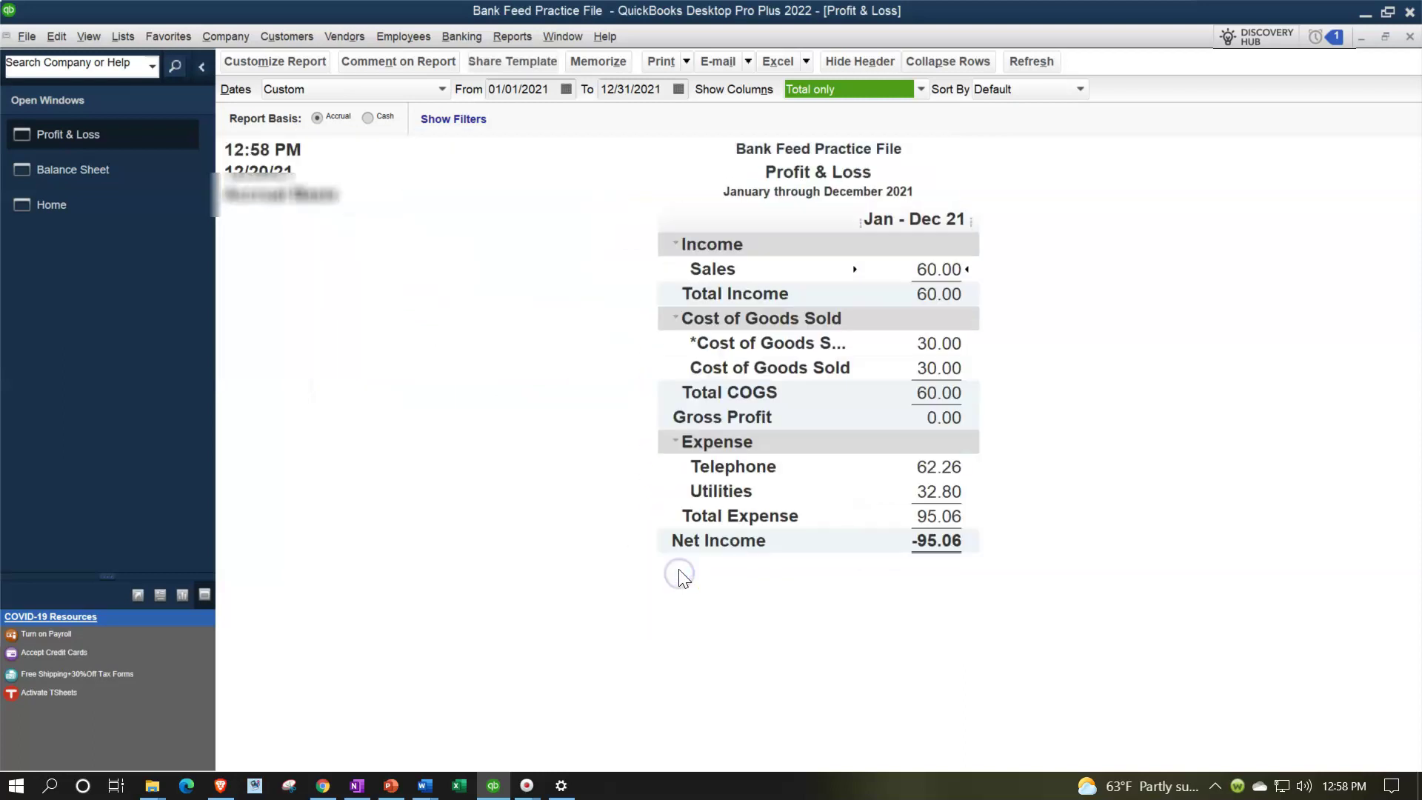
Step: Open the Trial Balance report and set its date range to 01/01/2021 through 12/31/2021
click(514, 41)
mouse_move(617, 313)
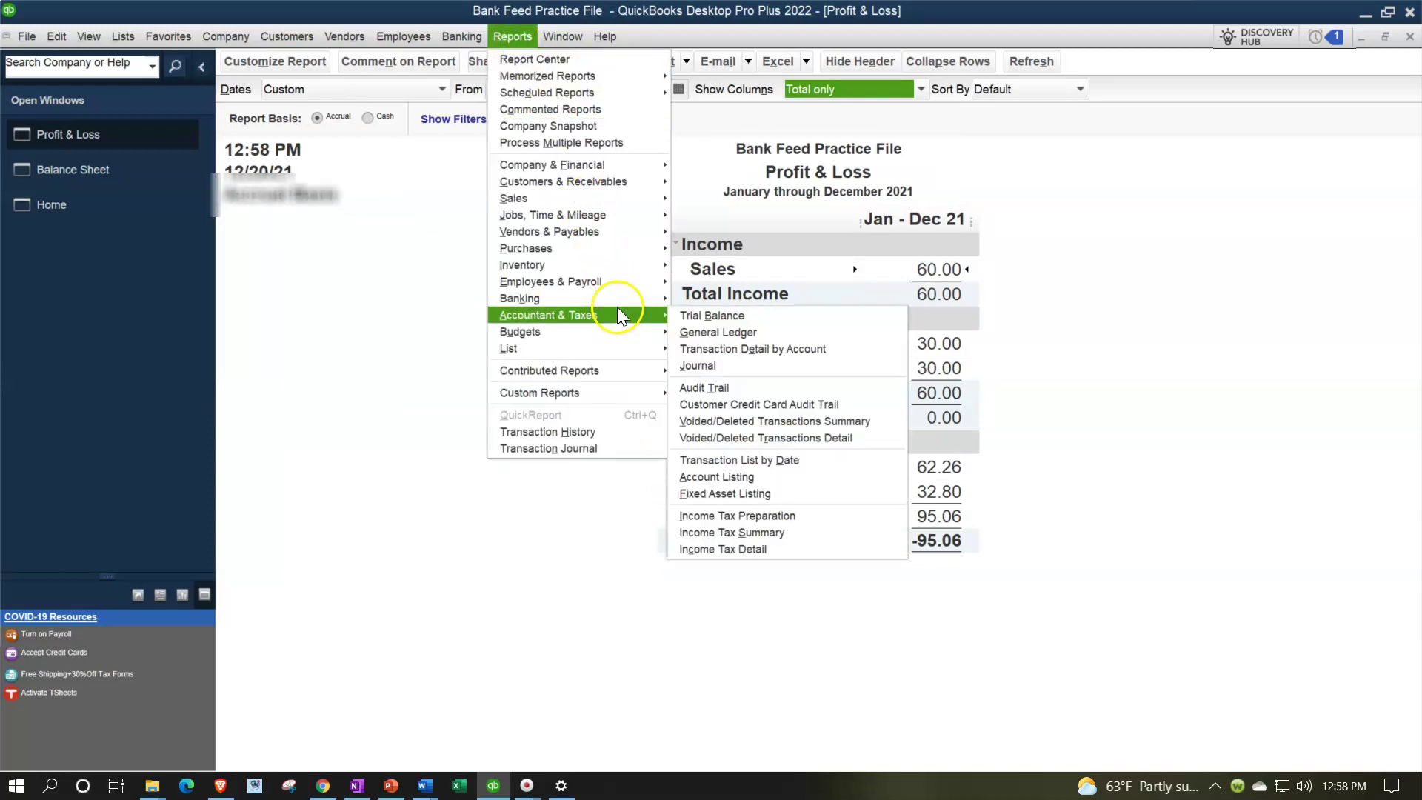
click(687, 323)
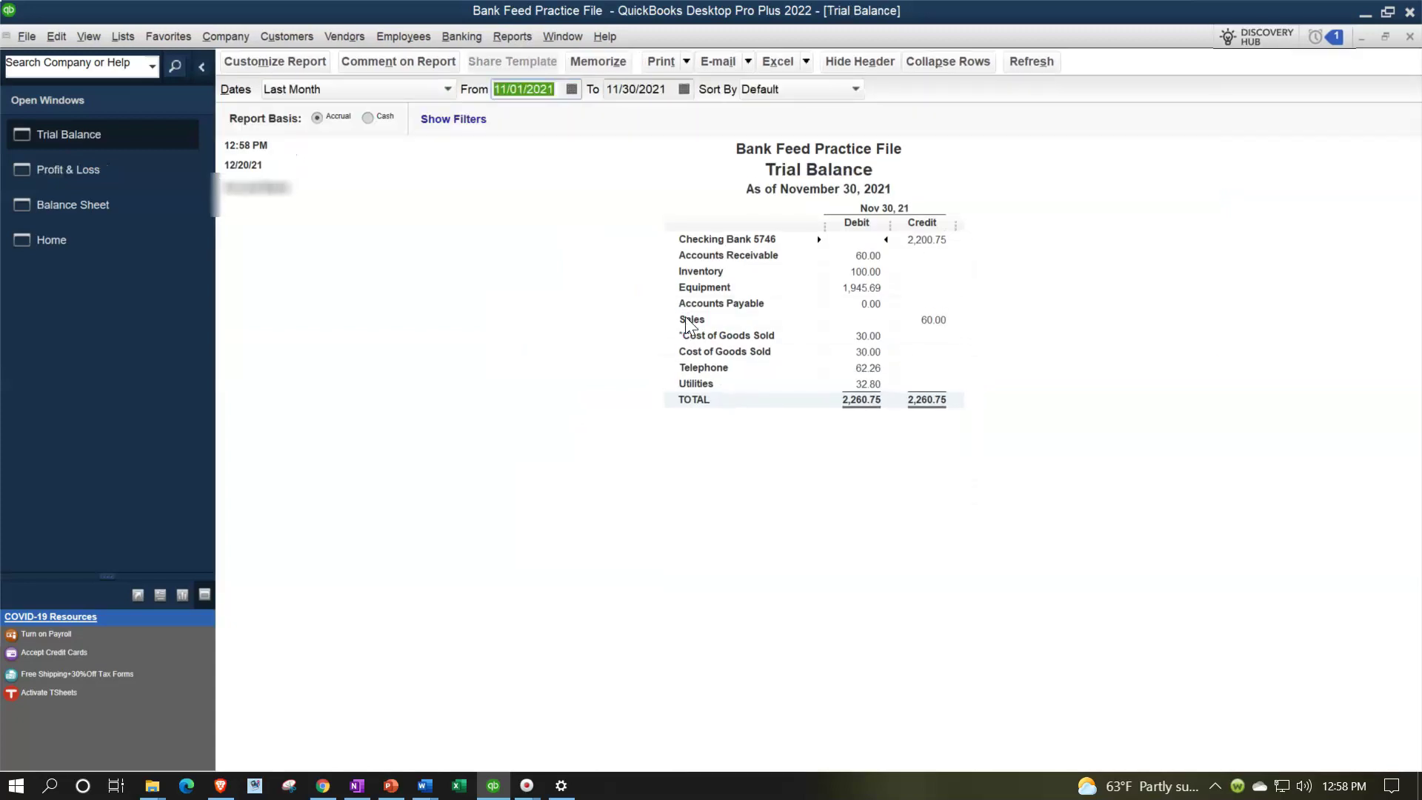
text(01/01/2021)
key(Tab)
text(12)
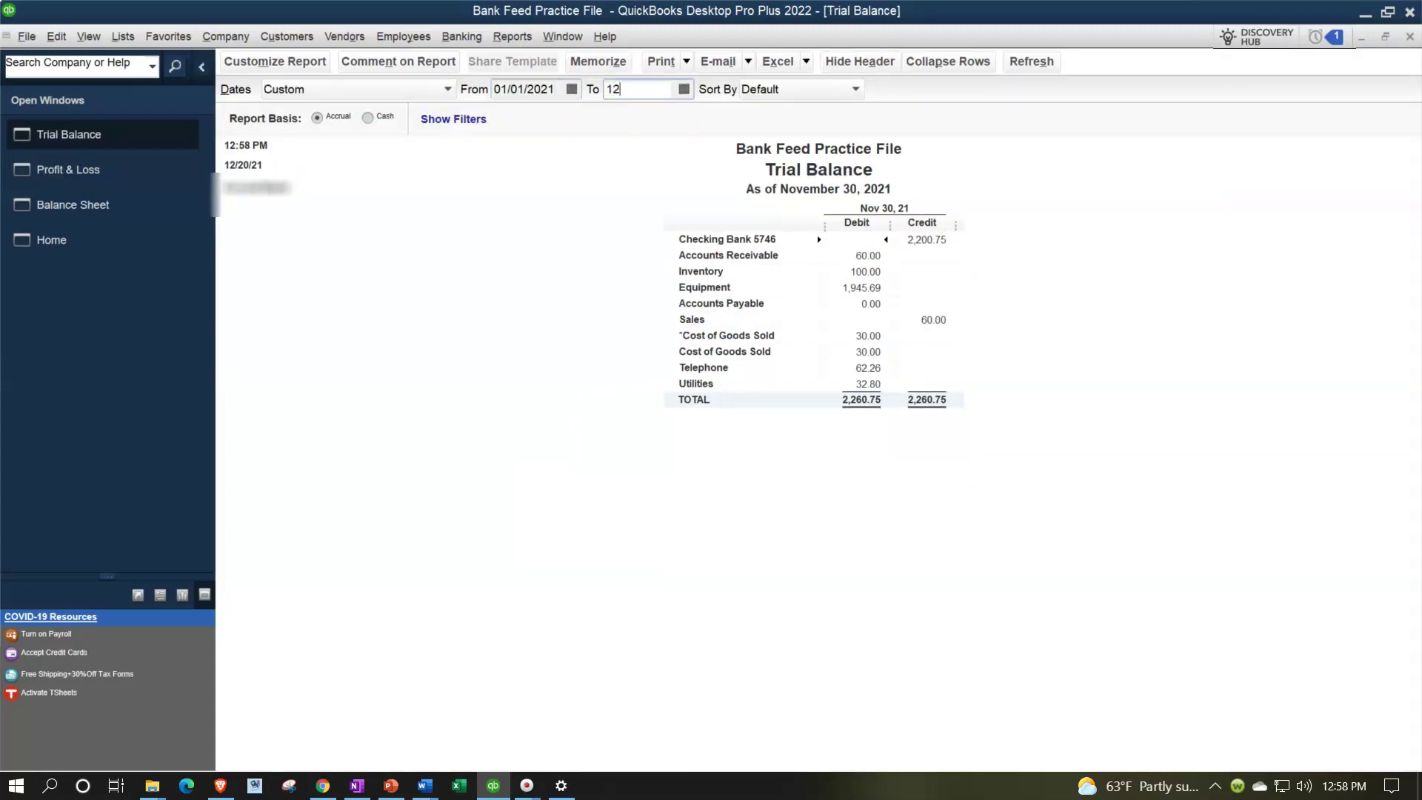
text(/31/2021)
key(Tab)
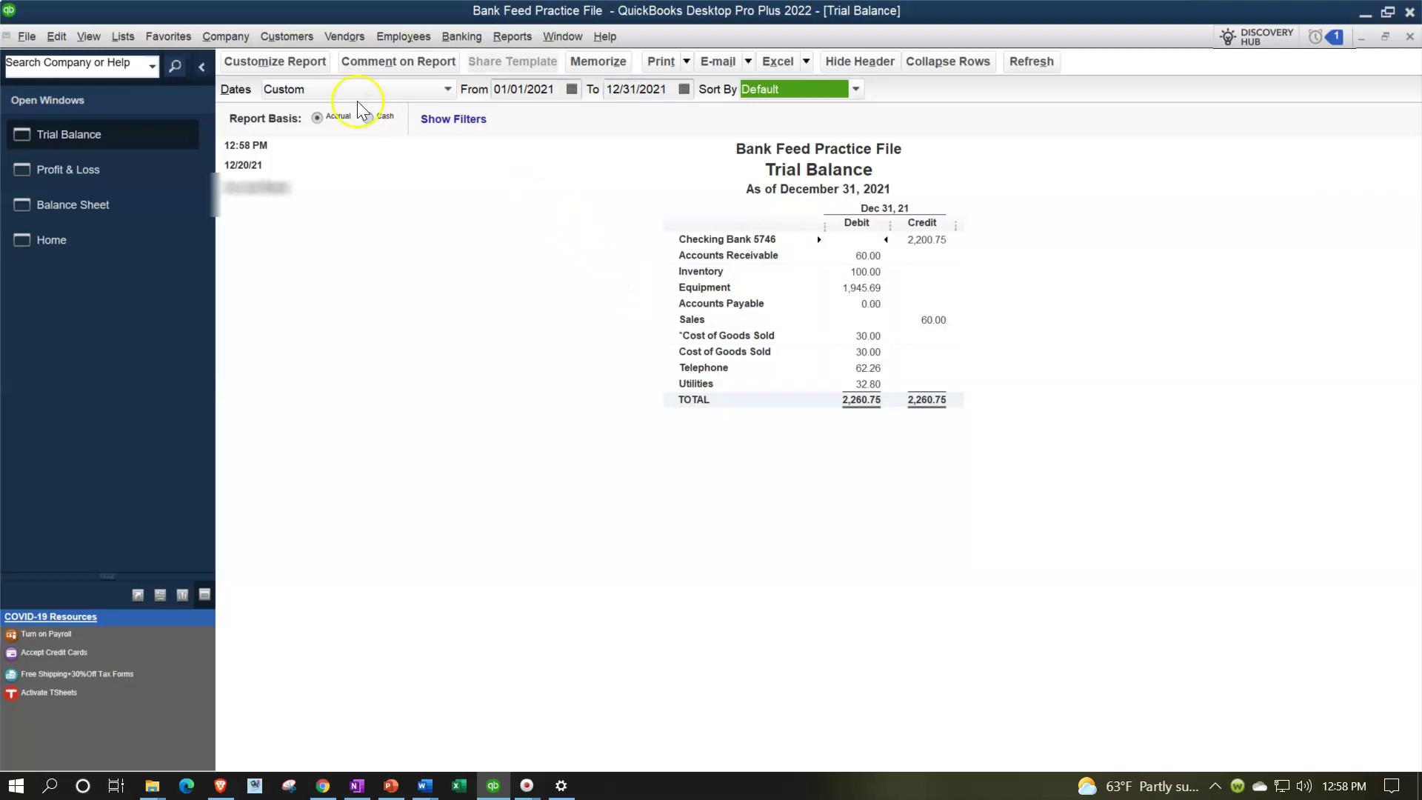
Step: Set the Trial Balance report's column label font size to 14, including all related fonts, and apply the modifications
click(318, 65)
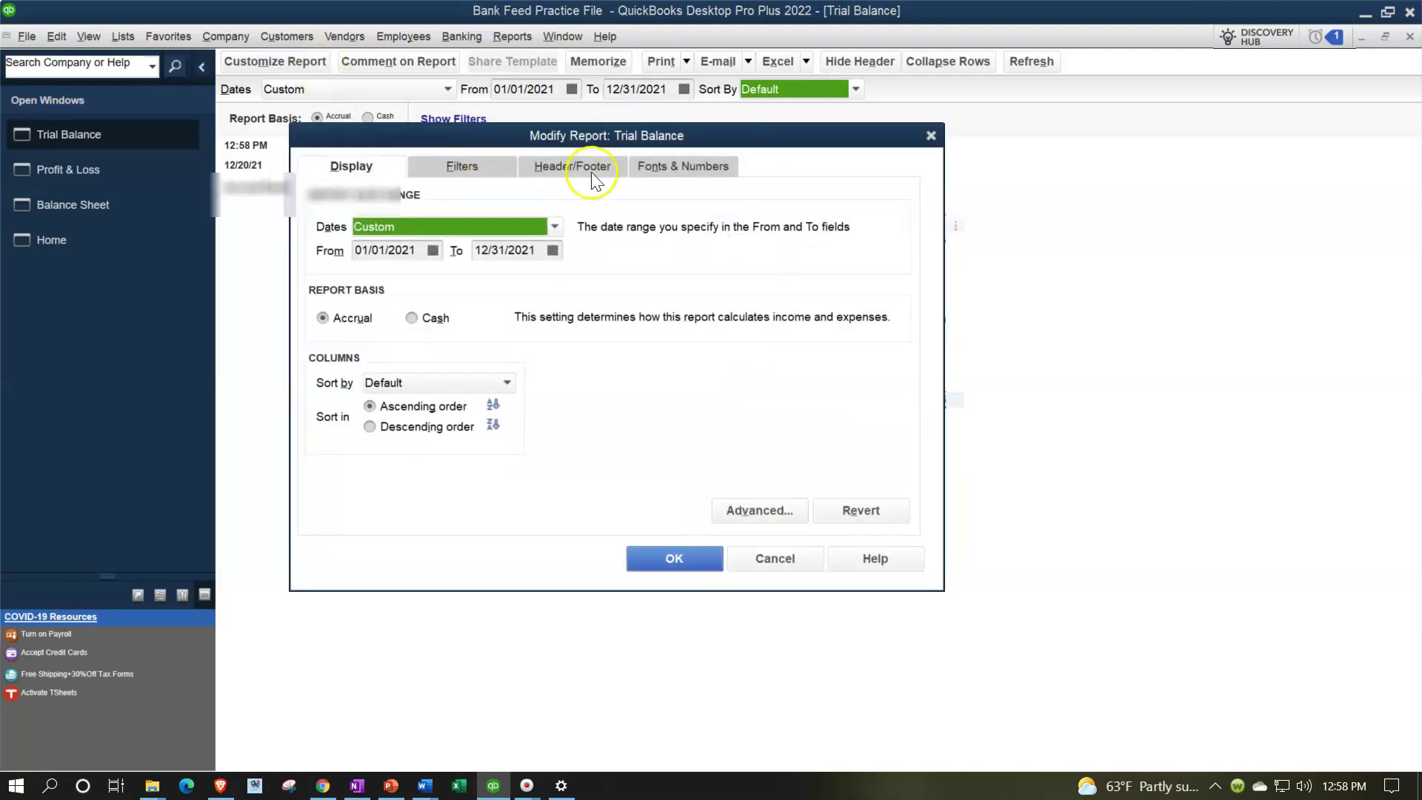
click(651, 169)
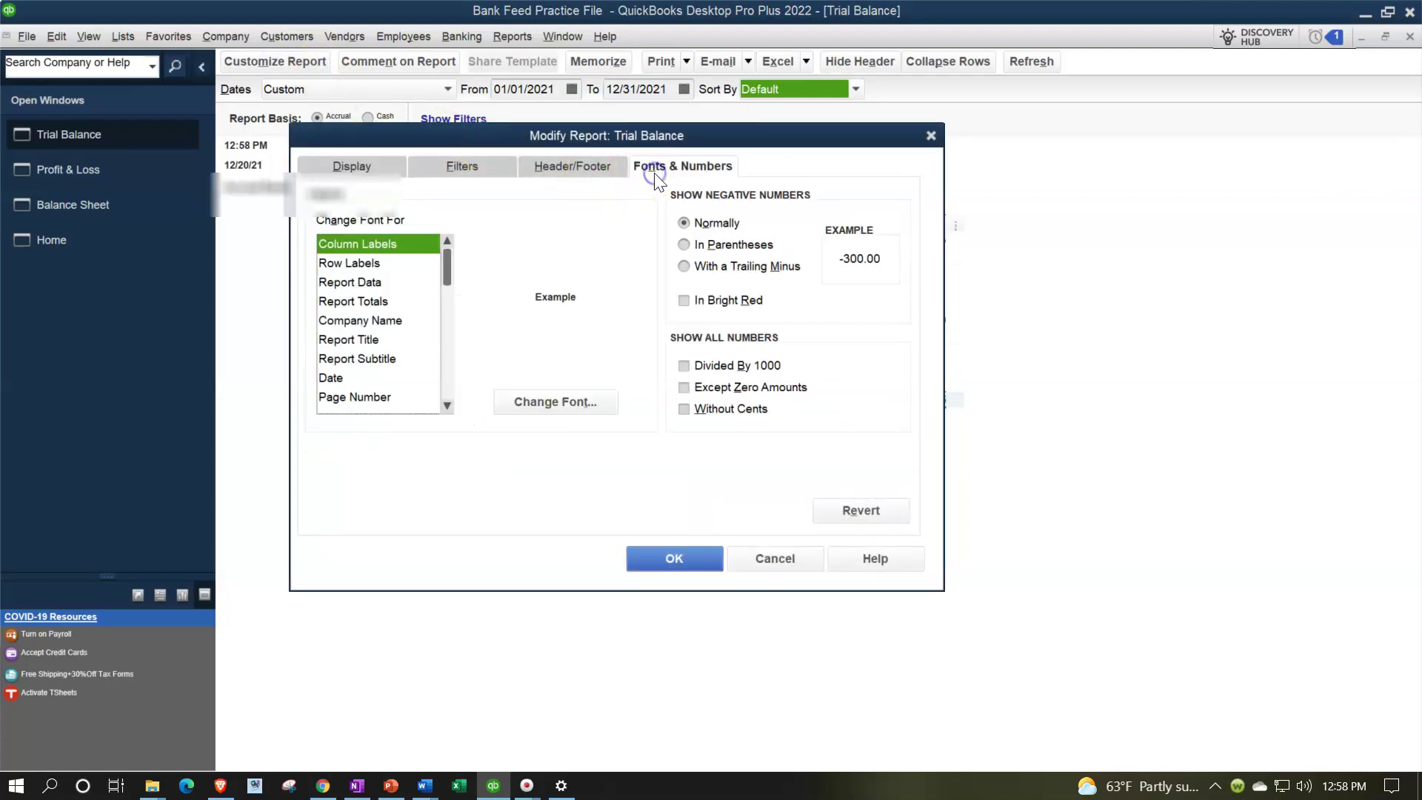
click(565, 403)
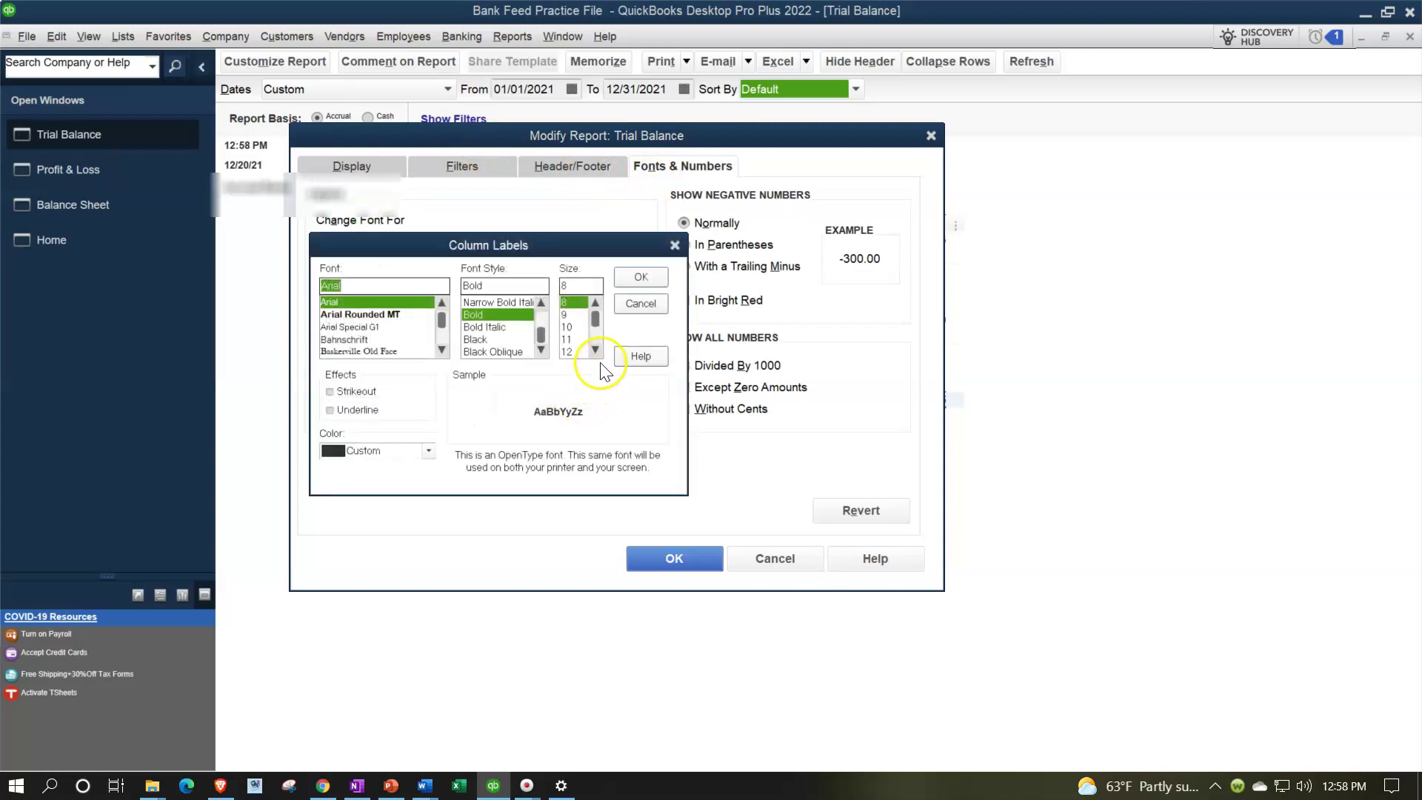
click(596, 350)
click(574, 351)
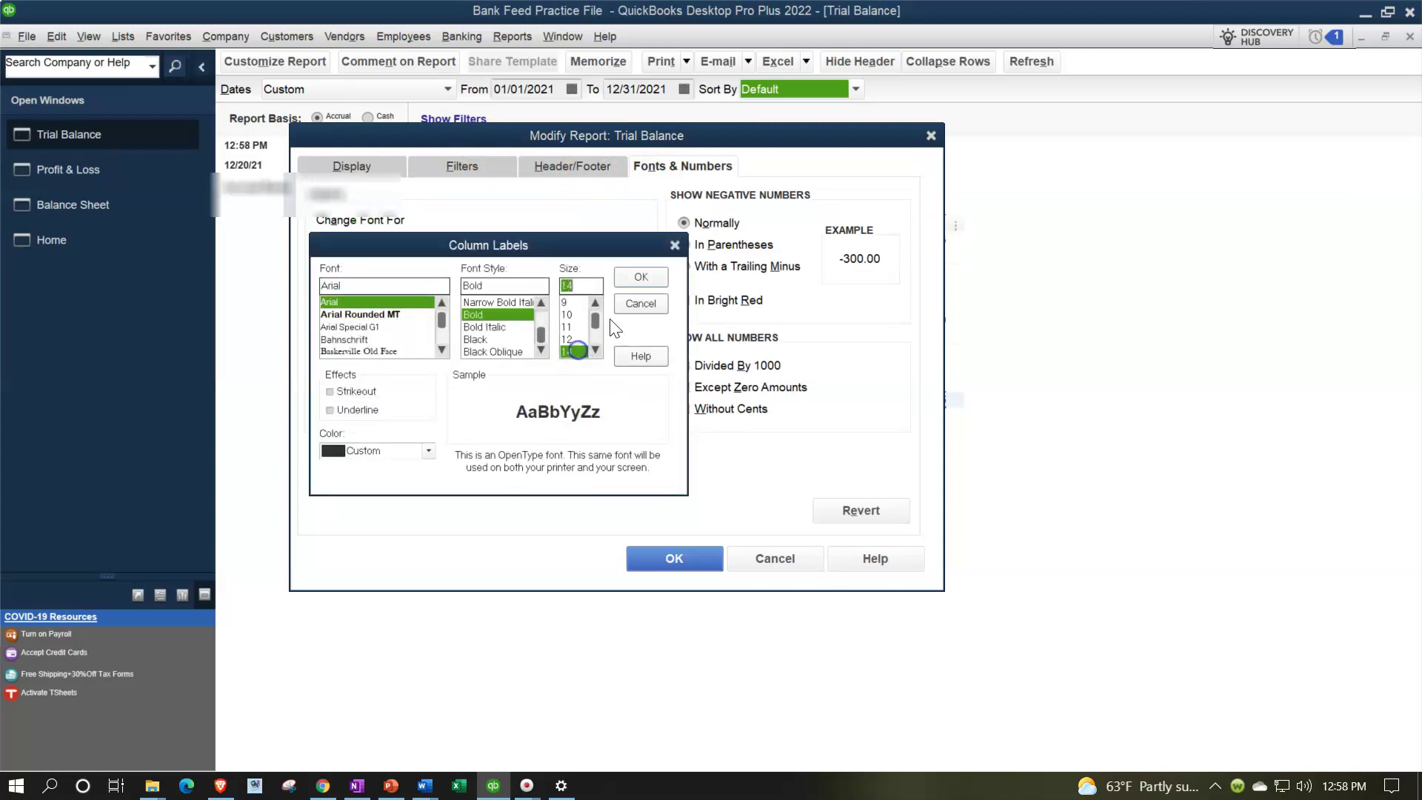
click(639, 279)
click(637, 241)
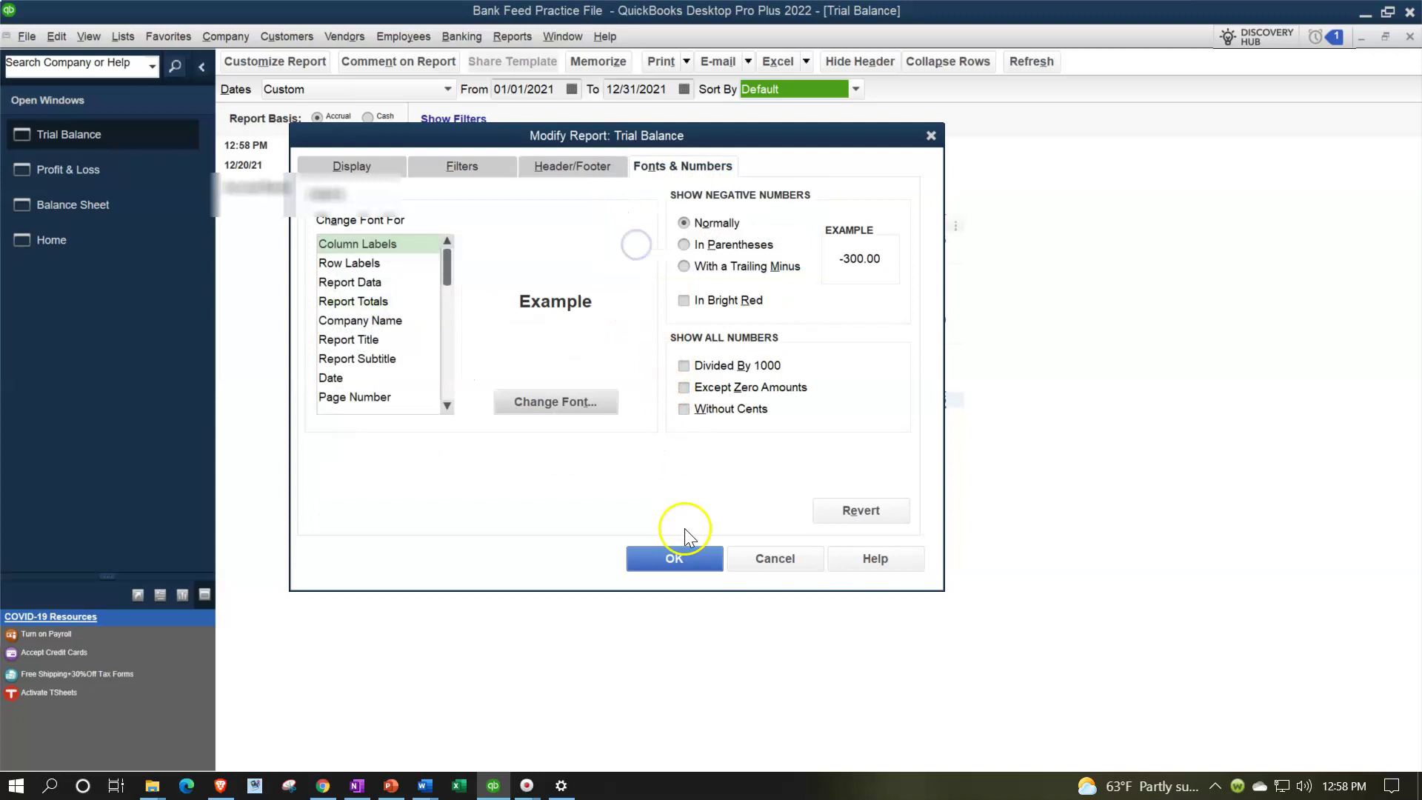
click(680, 557)
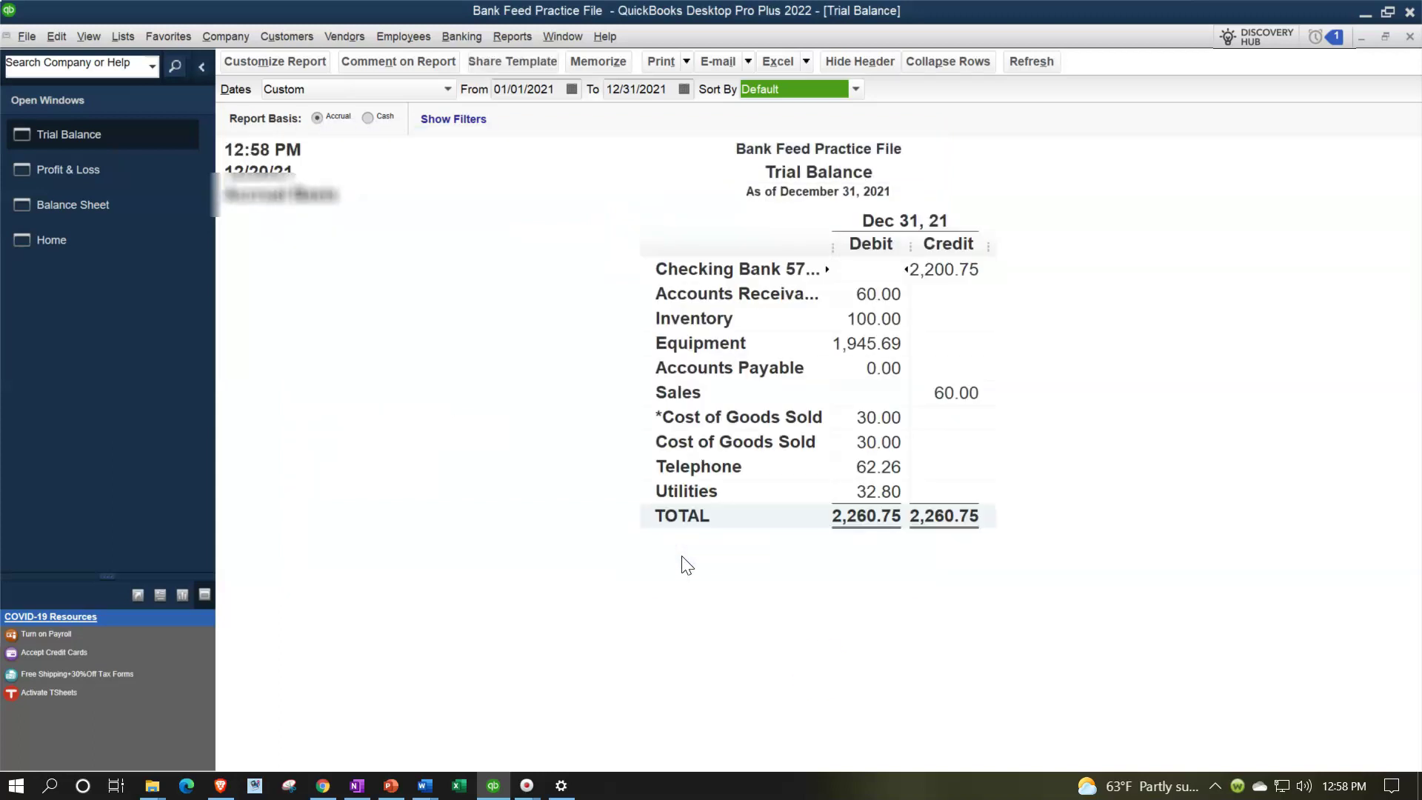
Step: View the unrecognized transactions in the maximized Bank Feeds Center and return to the Balance Sheet report
click(471, 38)
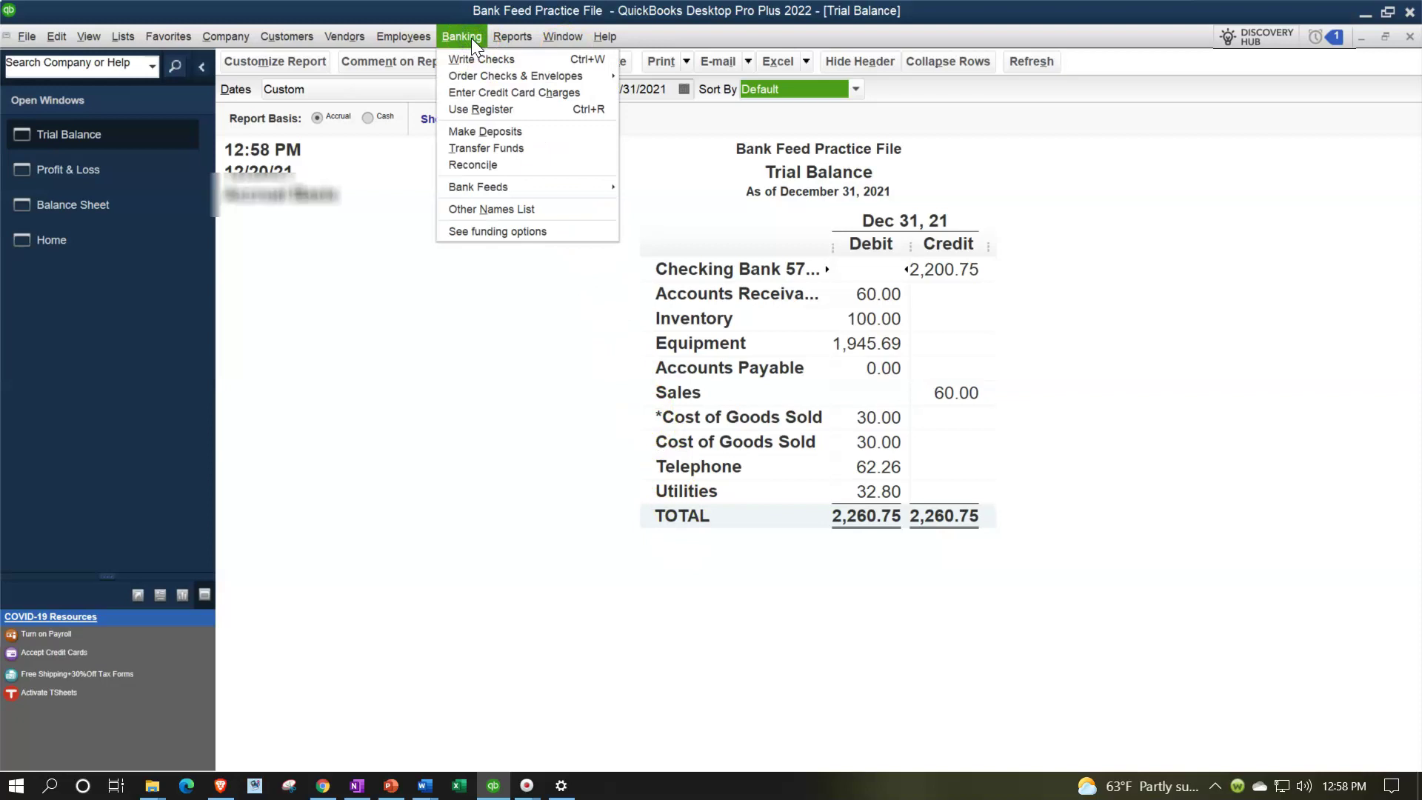
mouse_move(534, 194)
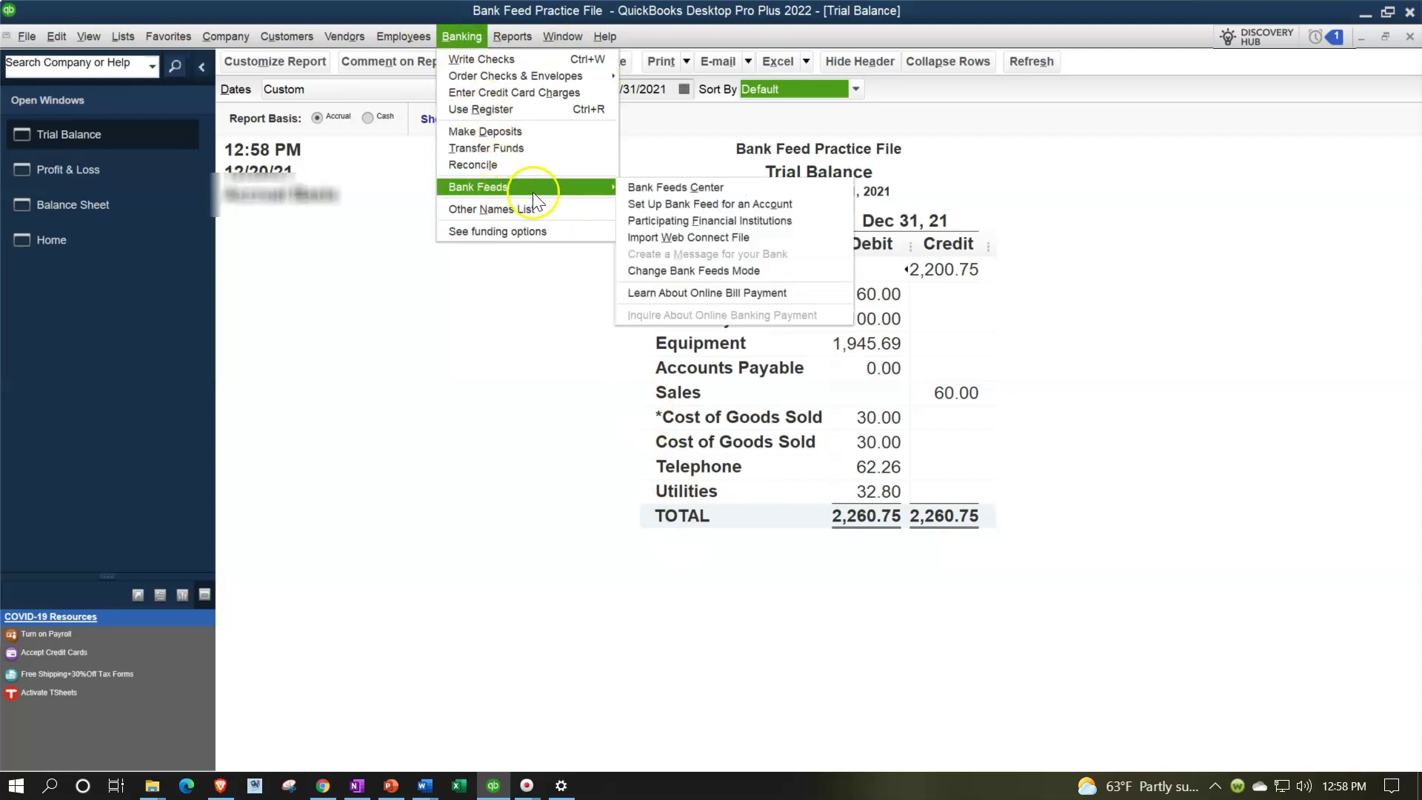
click(655, 191)
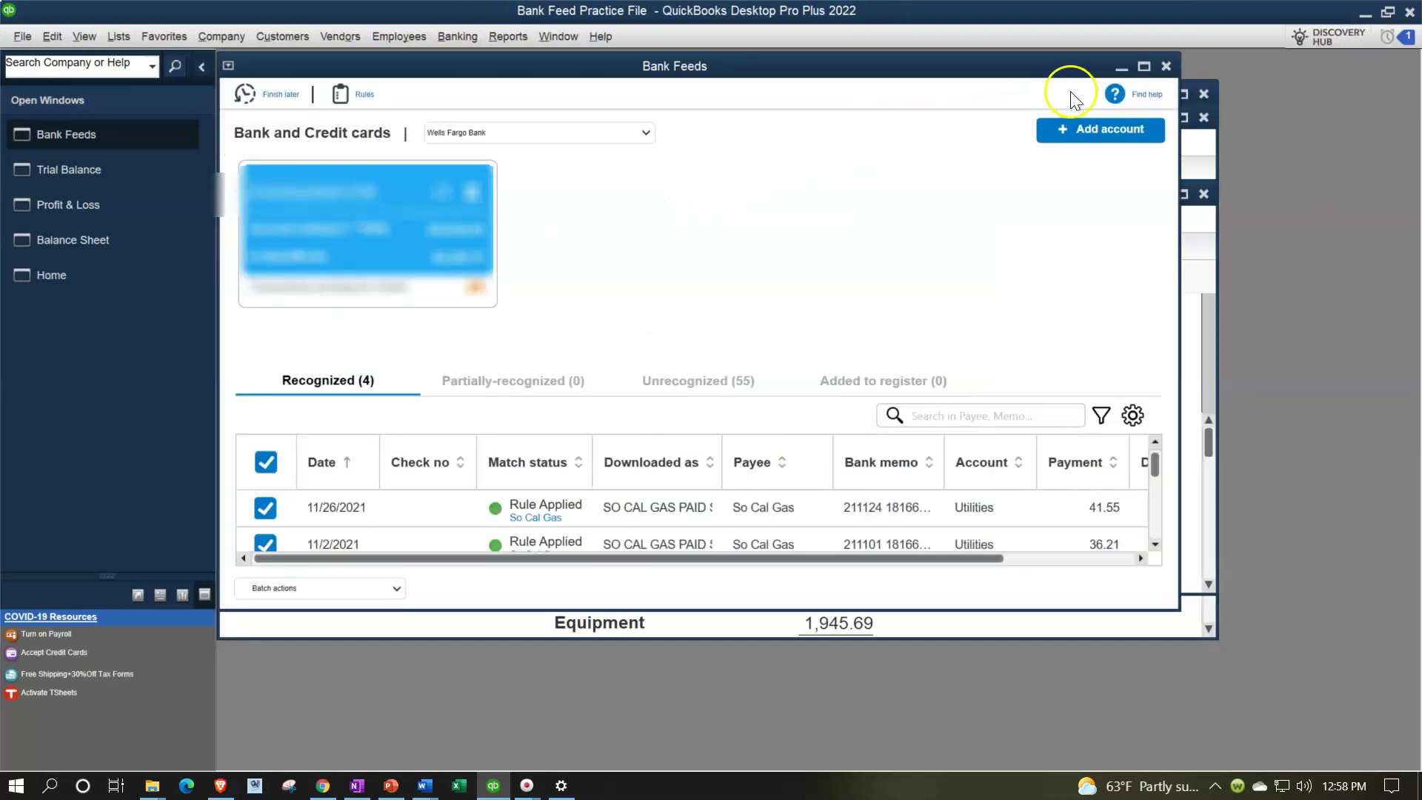
click(1144, 68)
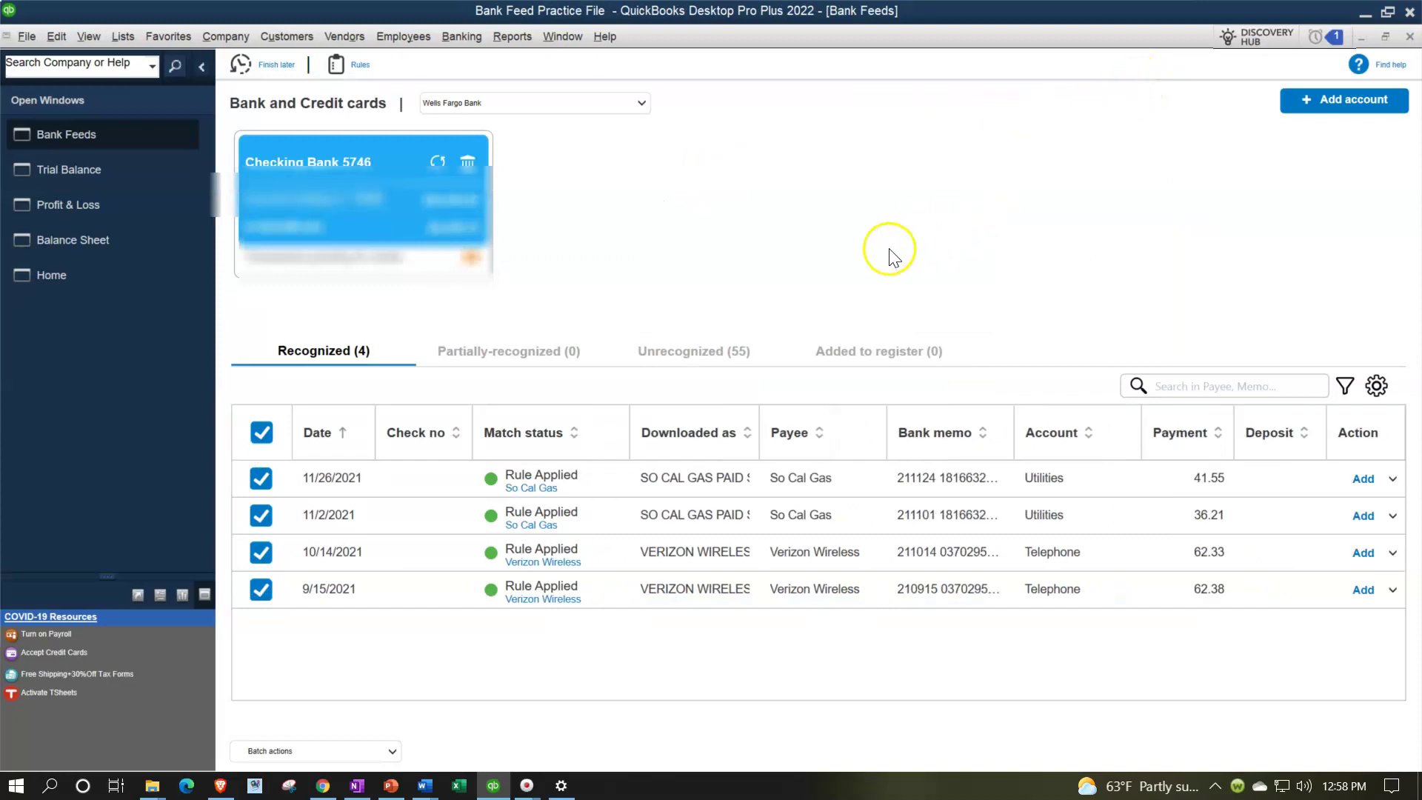
click(718, 355)
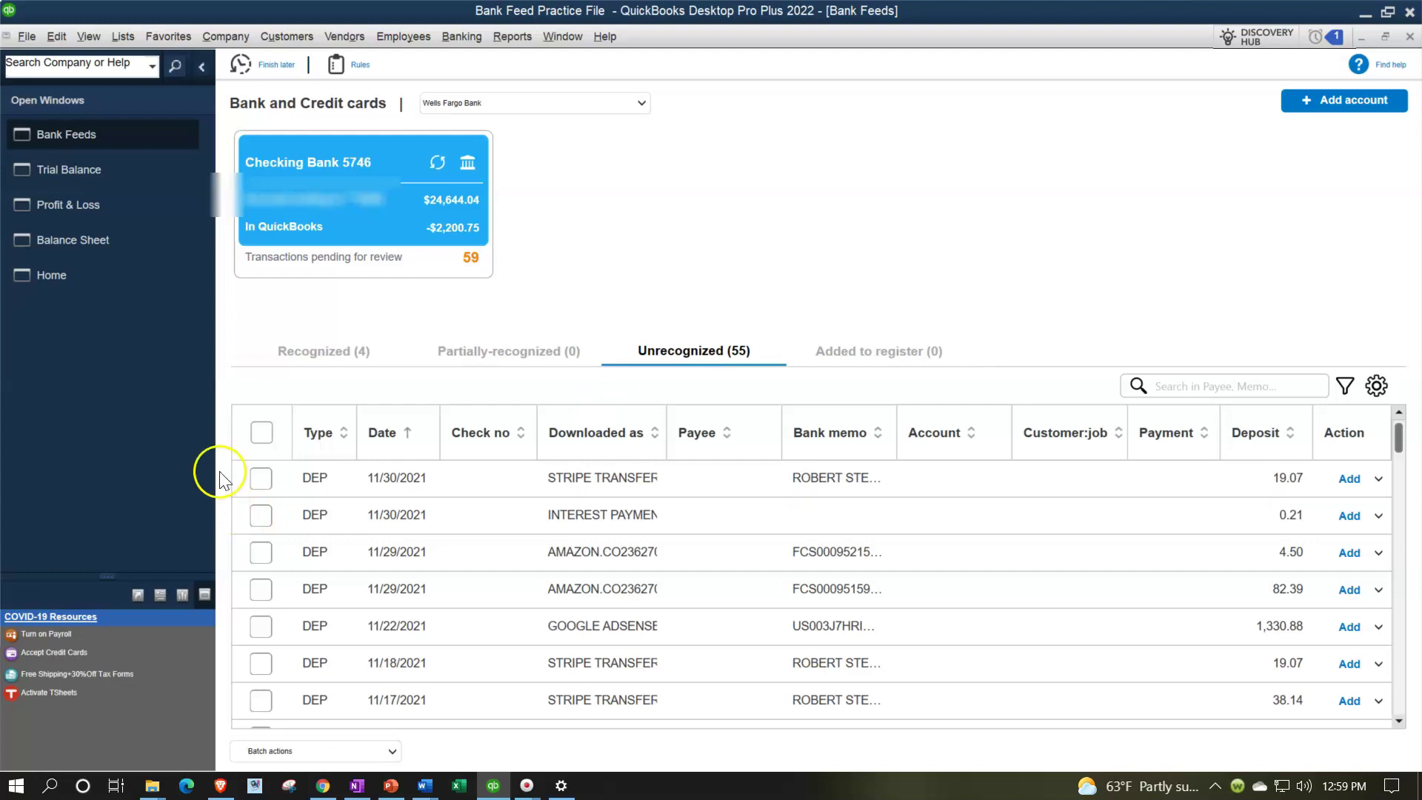
click(104, 243)
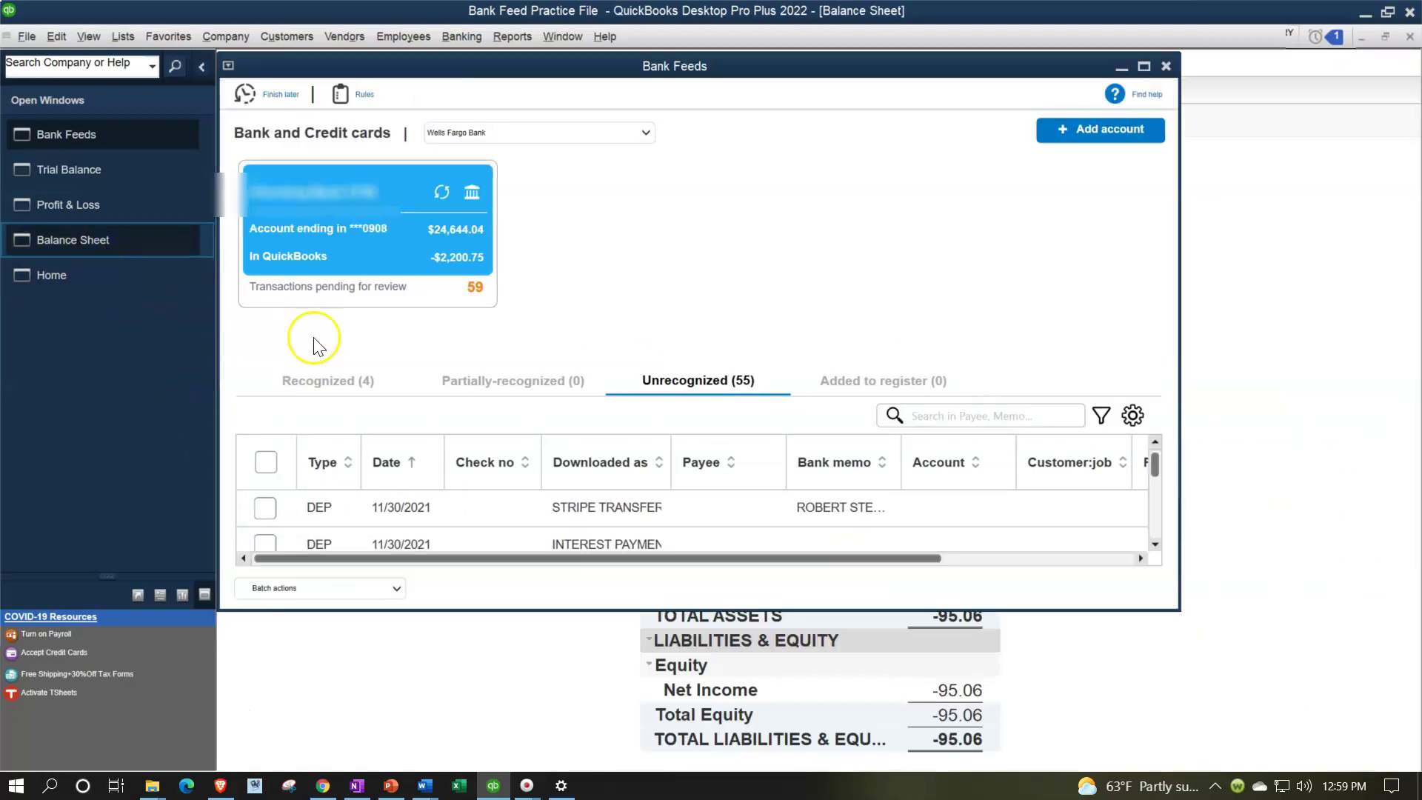
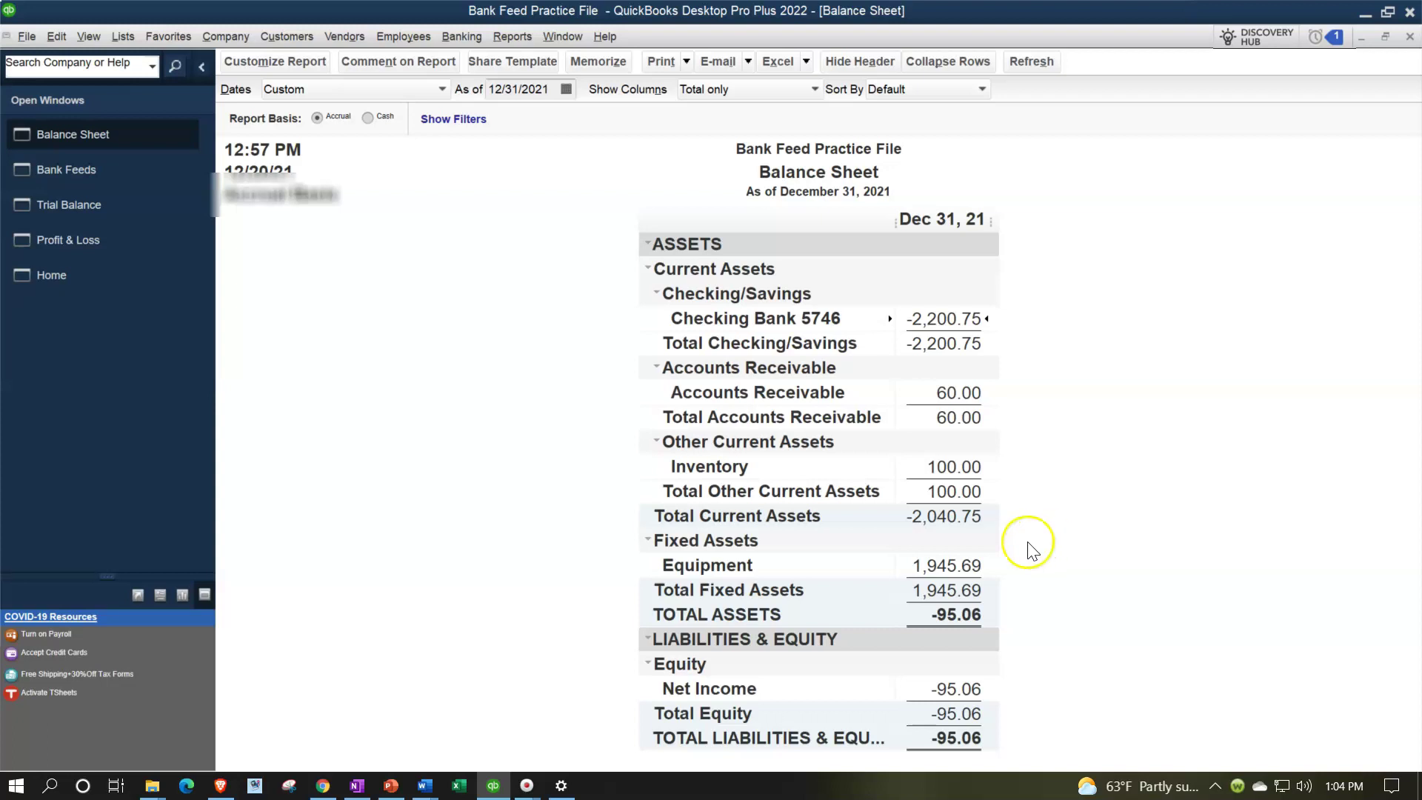
Step: Open the Chart of Accounts and start a new account of type Other Current Asset
click(129, 38)
click(131, 61)
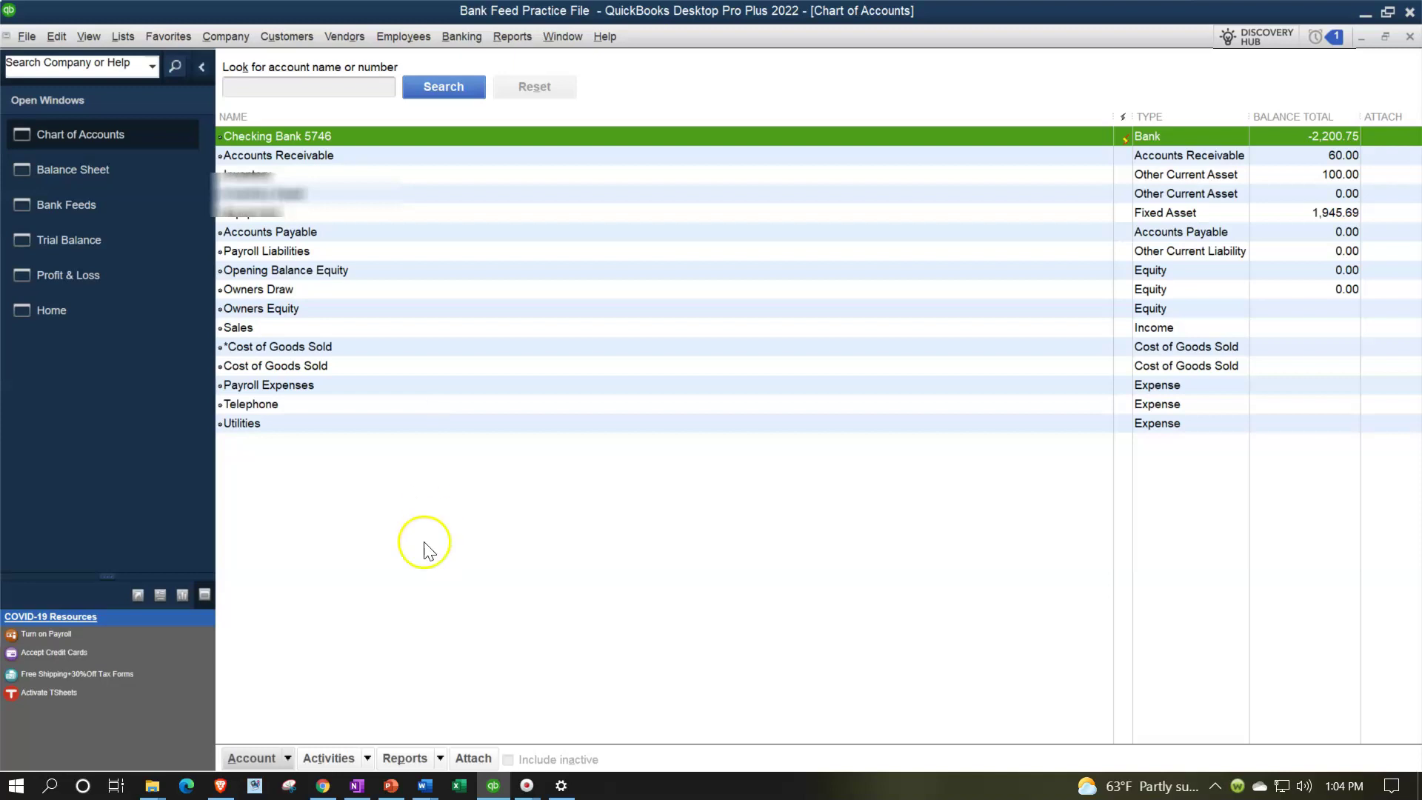
click(284, 761)
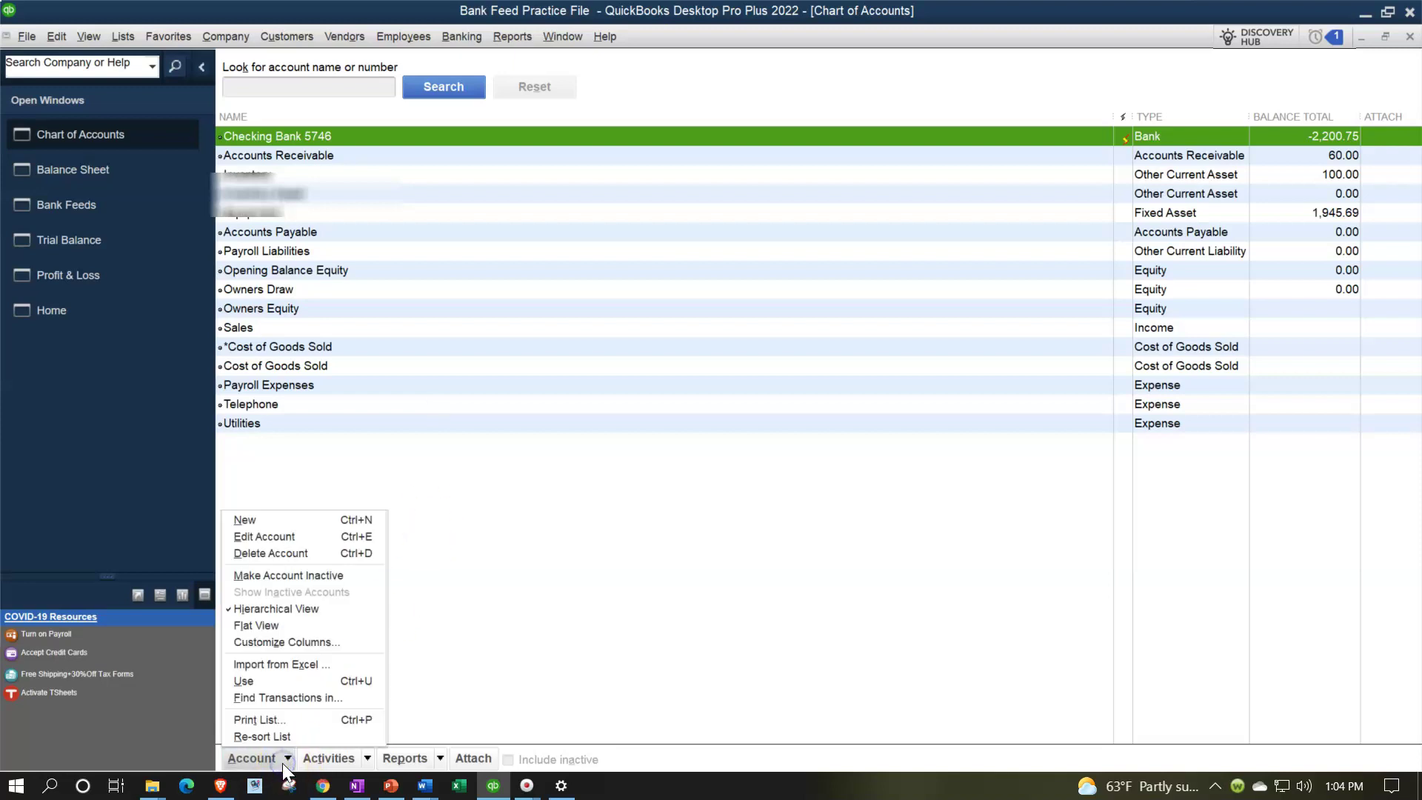
click(252, 519)
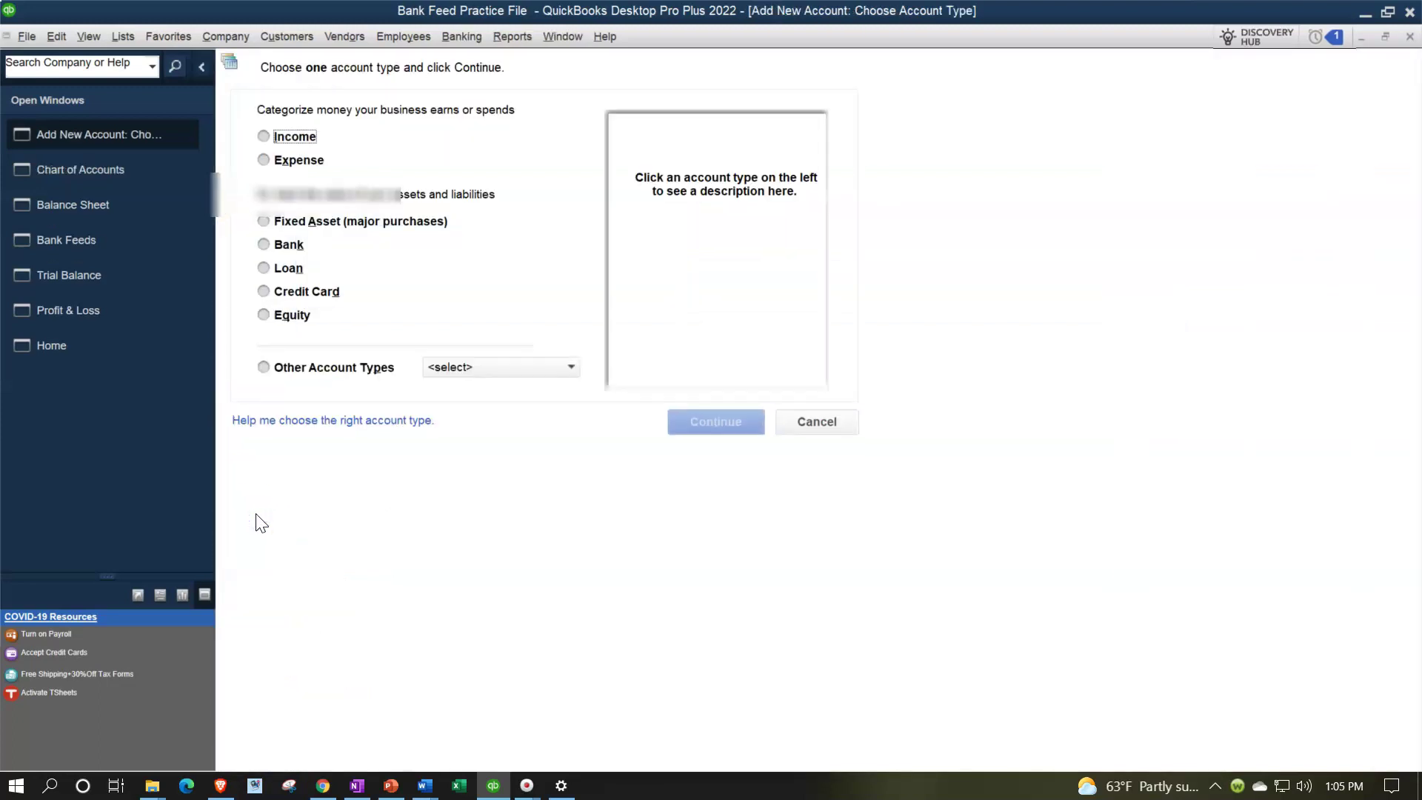
click(517, 368)
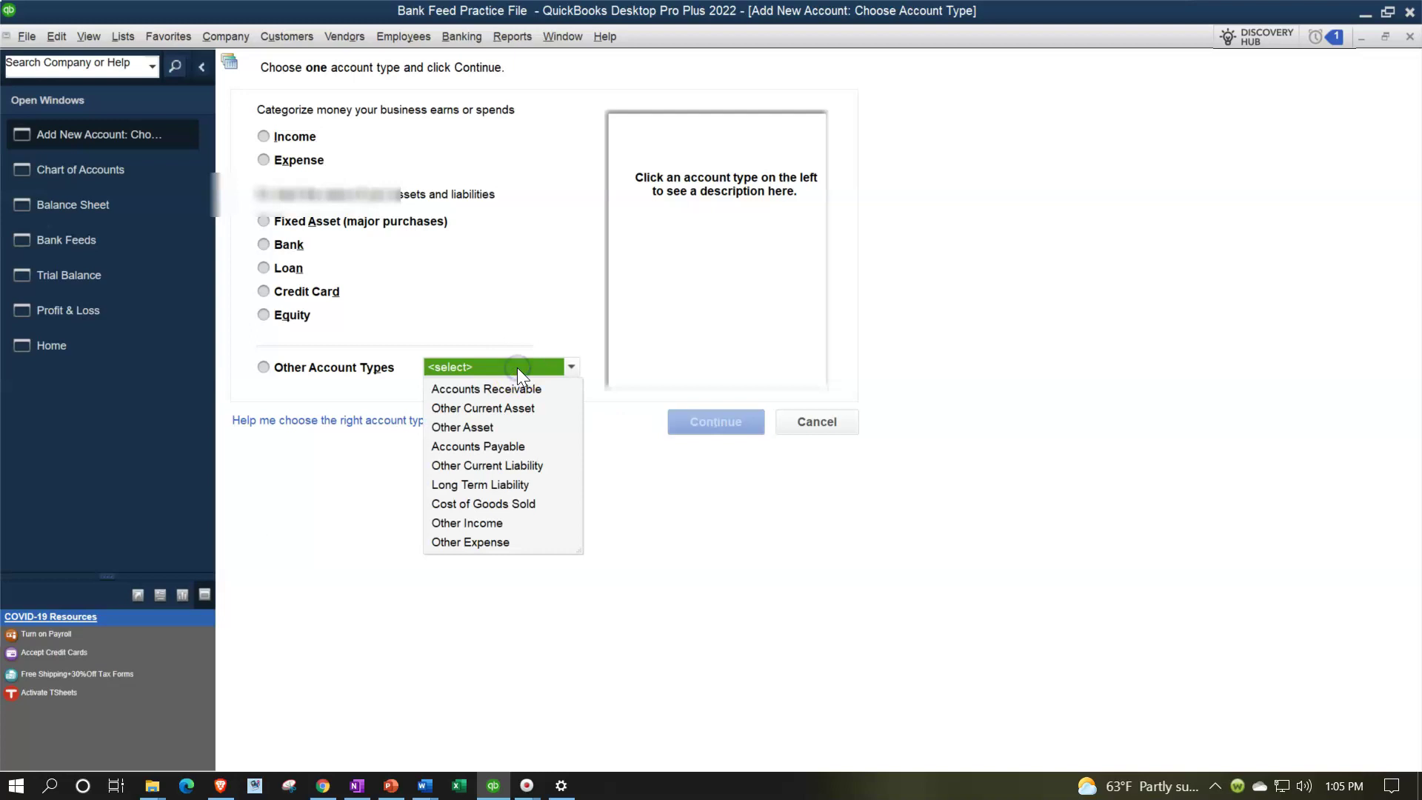
click(510, 409)
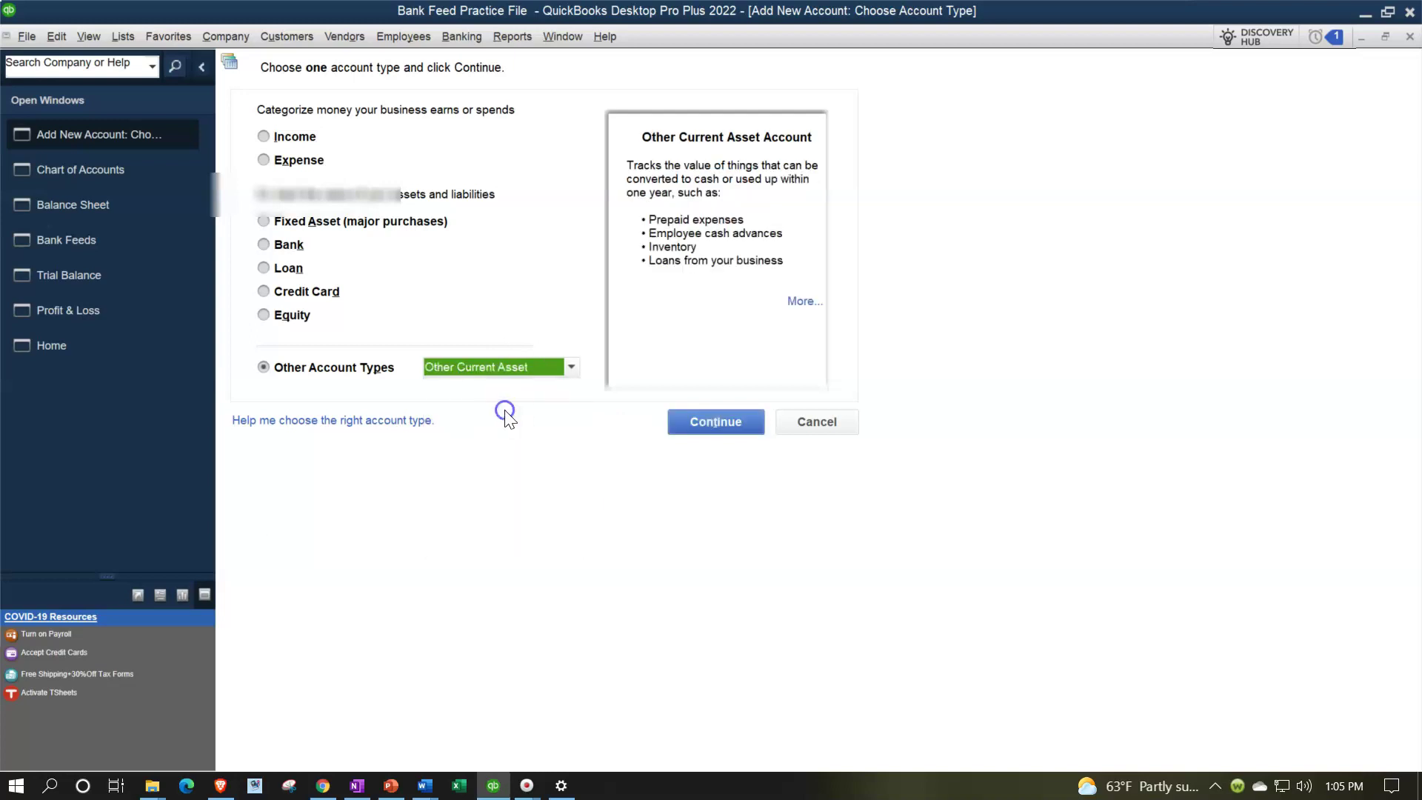
click(687, 430)
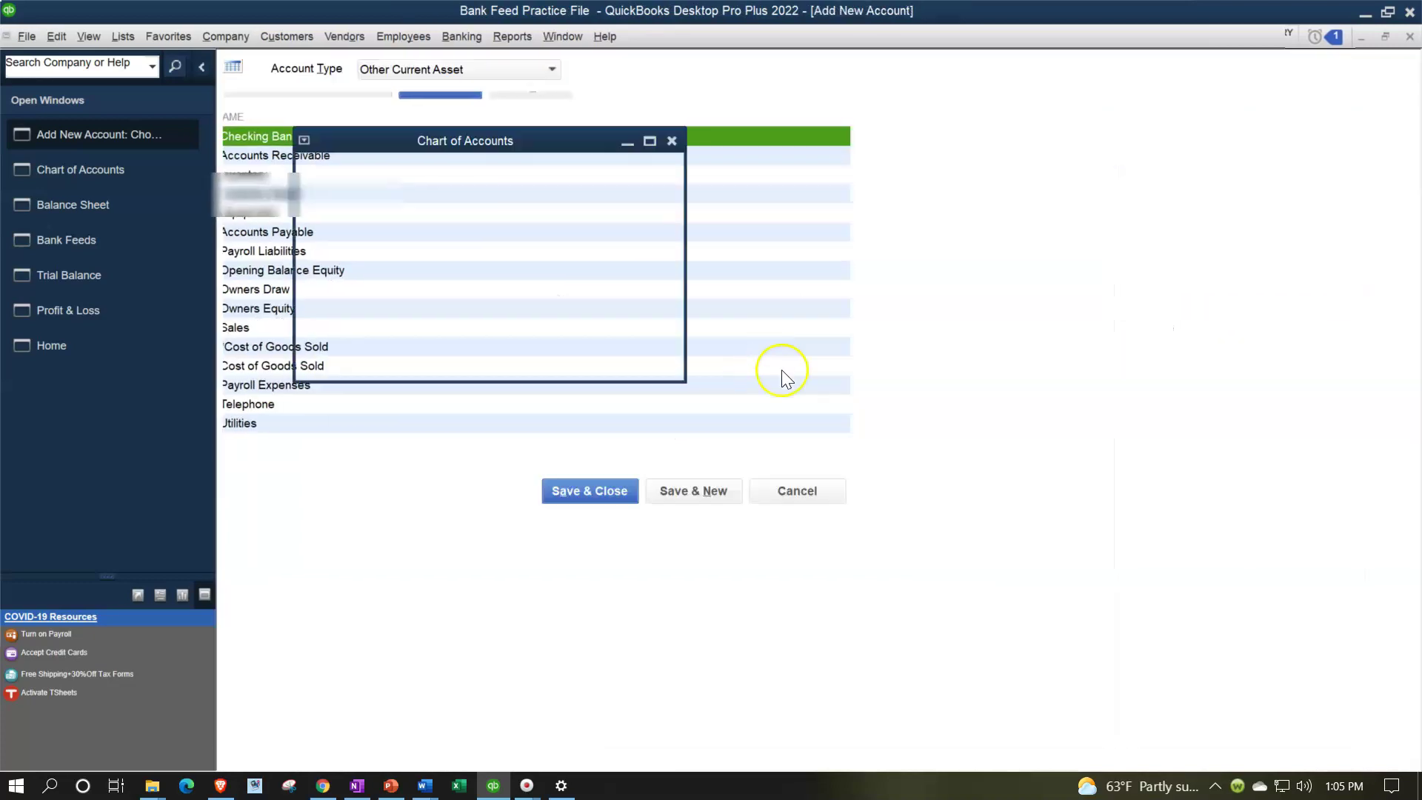
Step: Name the new Other Current Asset account Investments and save it
text(loan)
key(BackSpace)
key(BackSpace)
key(BackSpace)
text(inves)
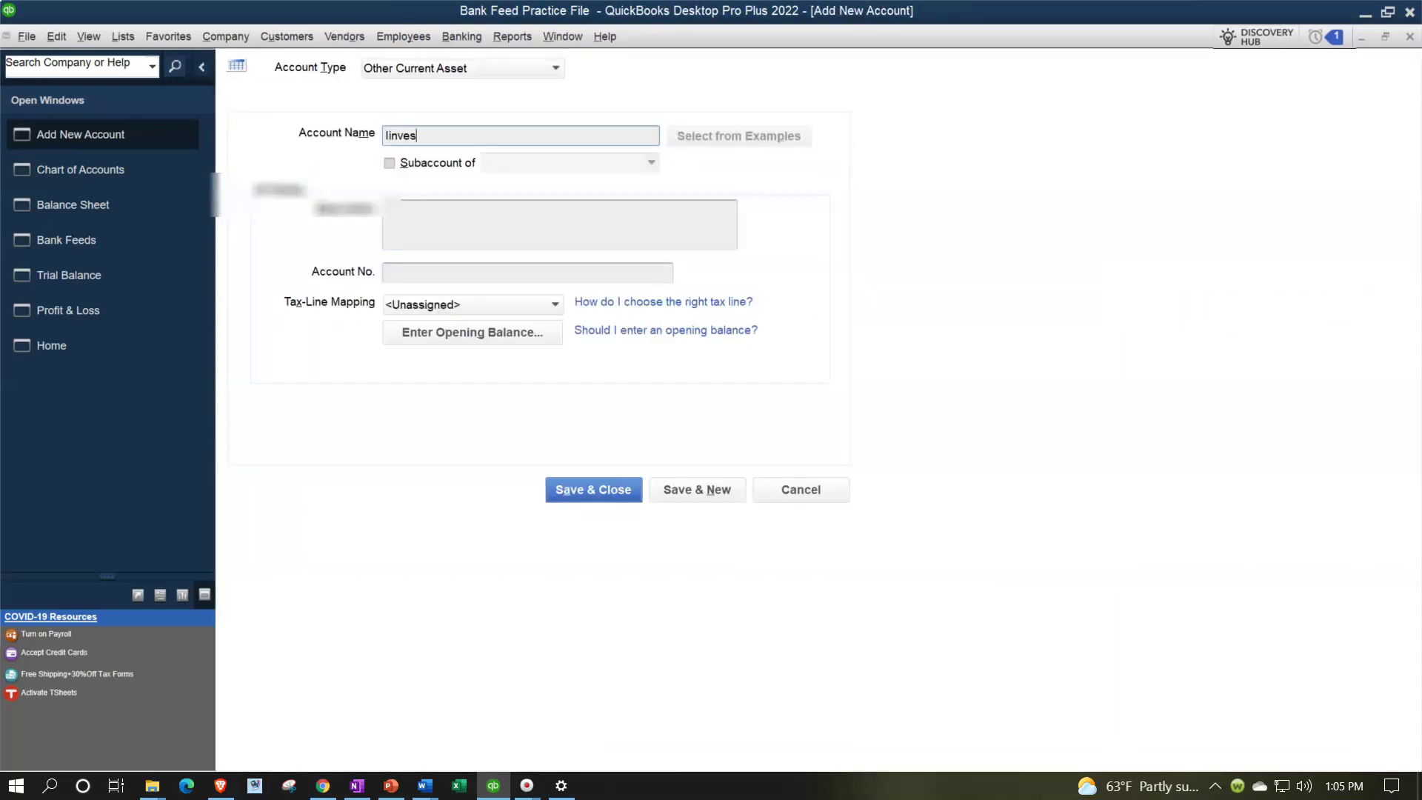
key(BackSpace)
key(BackSpace)
key(BackSpace)
key(BackSpace)
key(BackSpace)
key(BackSpace)
text(Investments)
key(Tab)
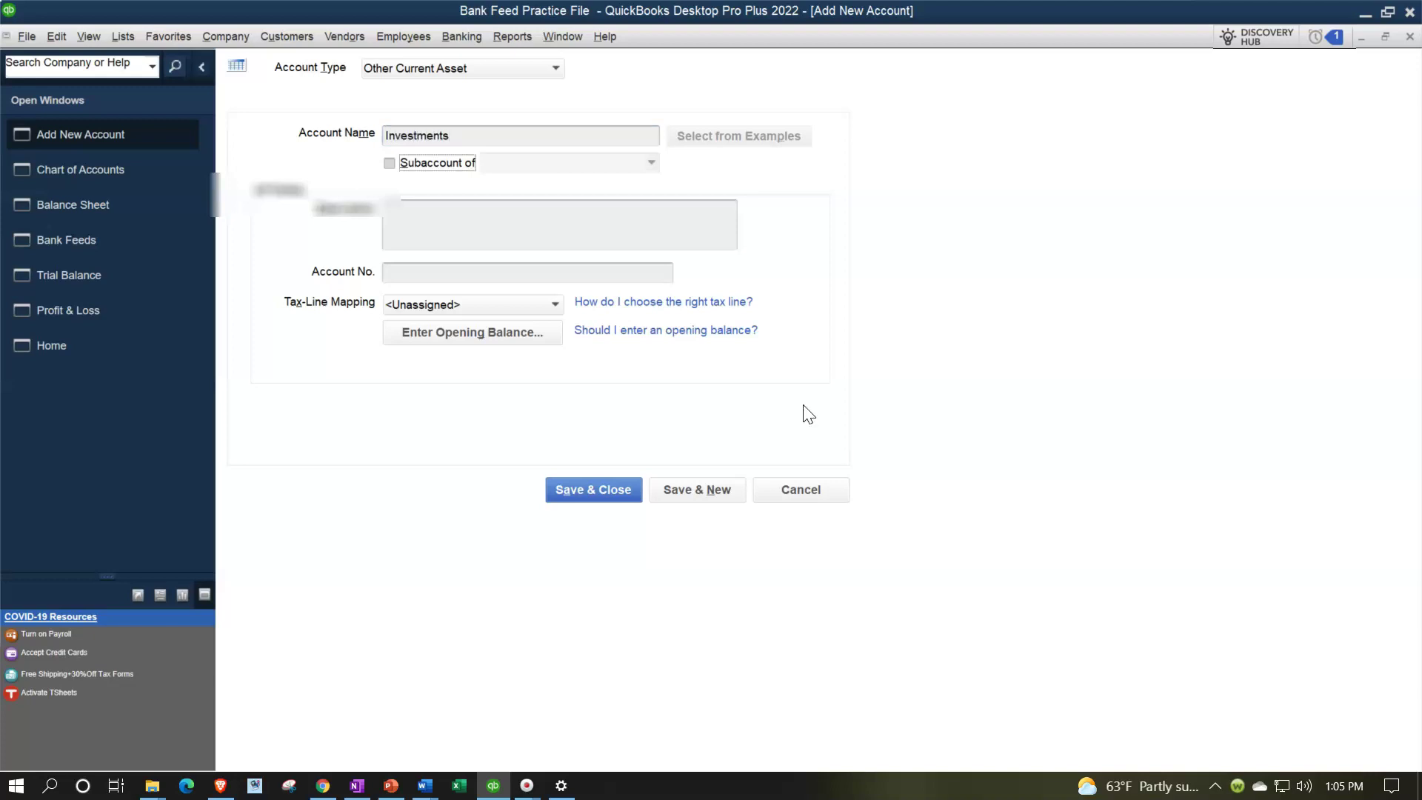
click(584, 492)
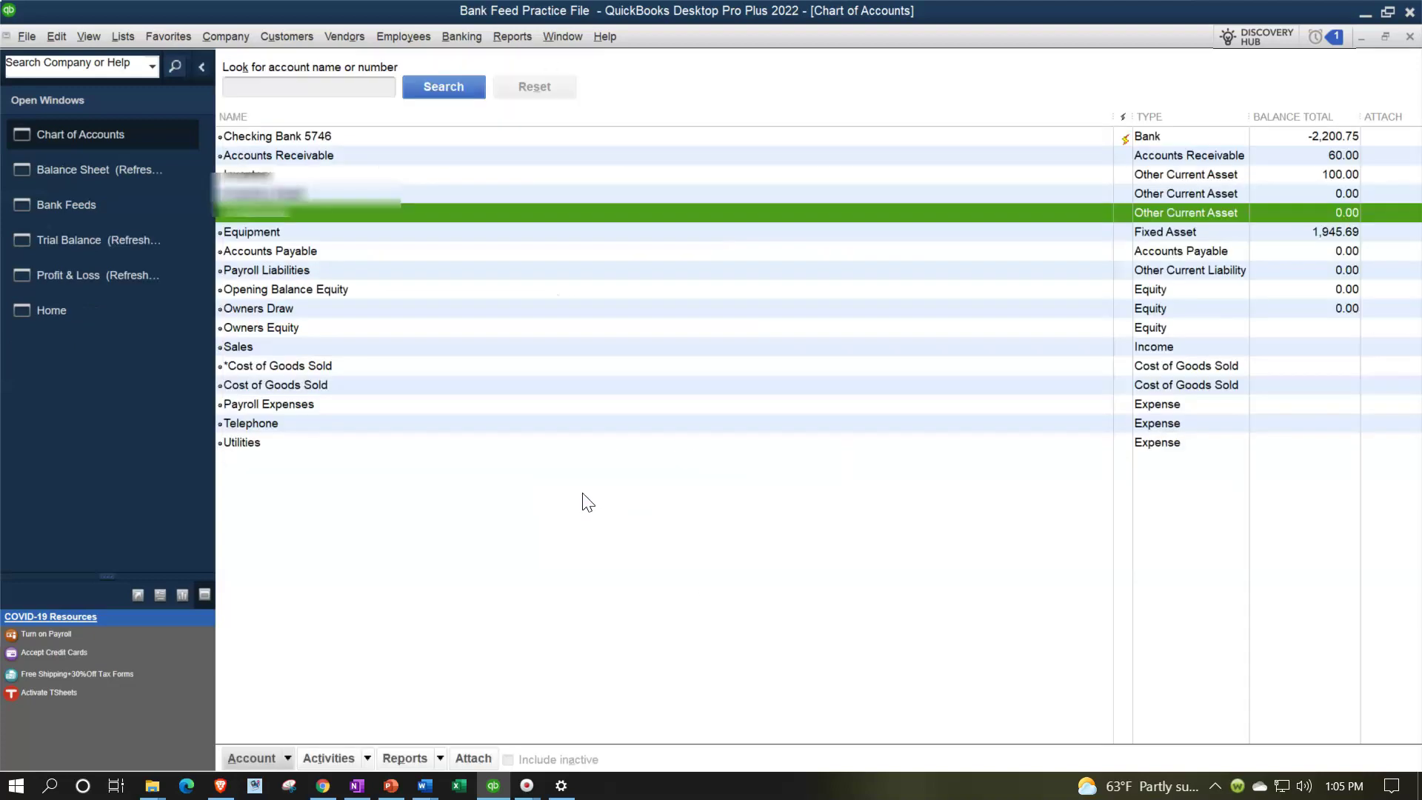
Step: Start another new account of type Other Current Asset from the Chart of Accounts
click(287, 759)
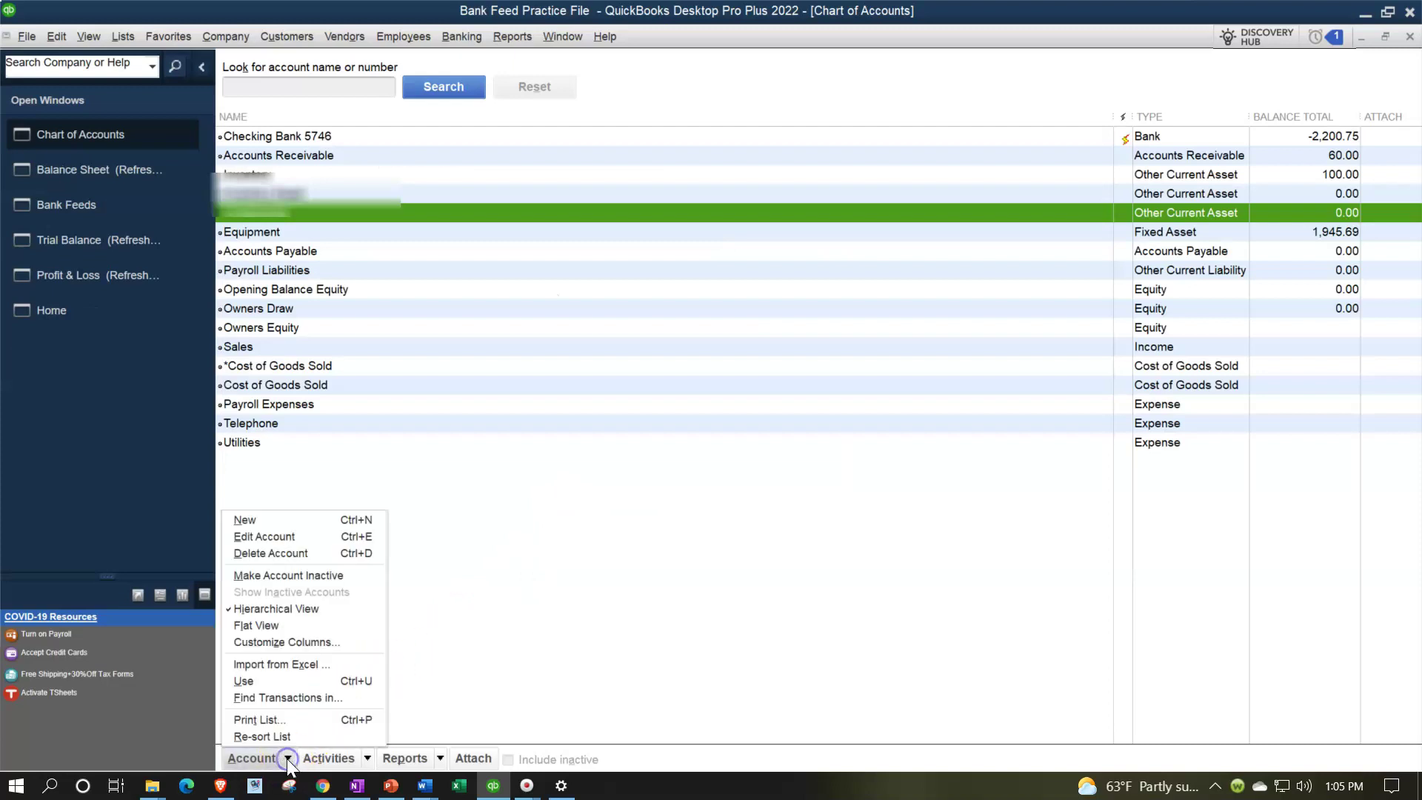
click(274, 523)
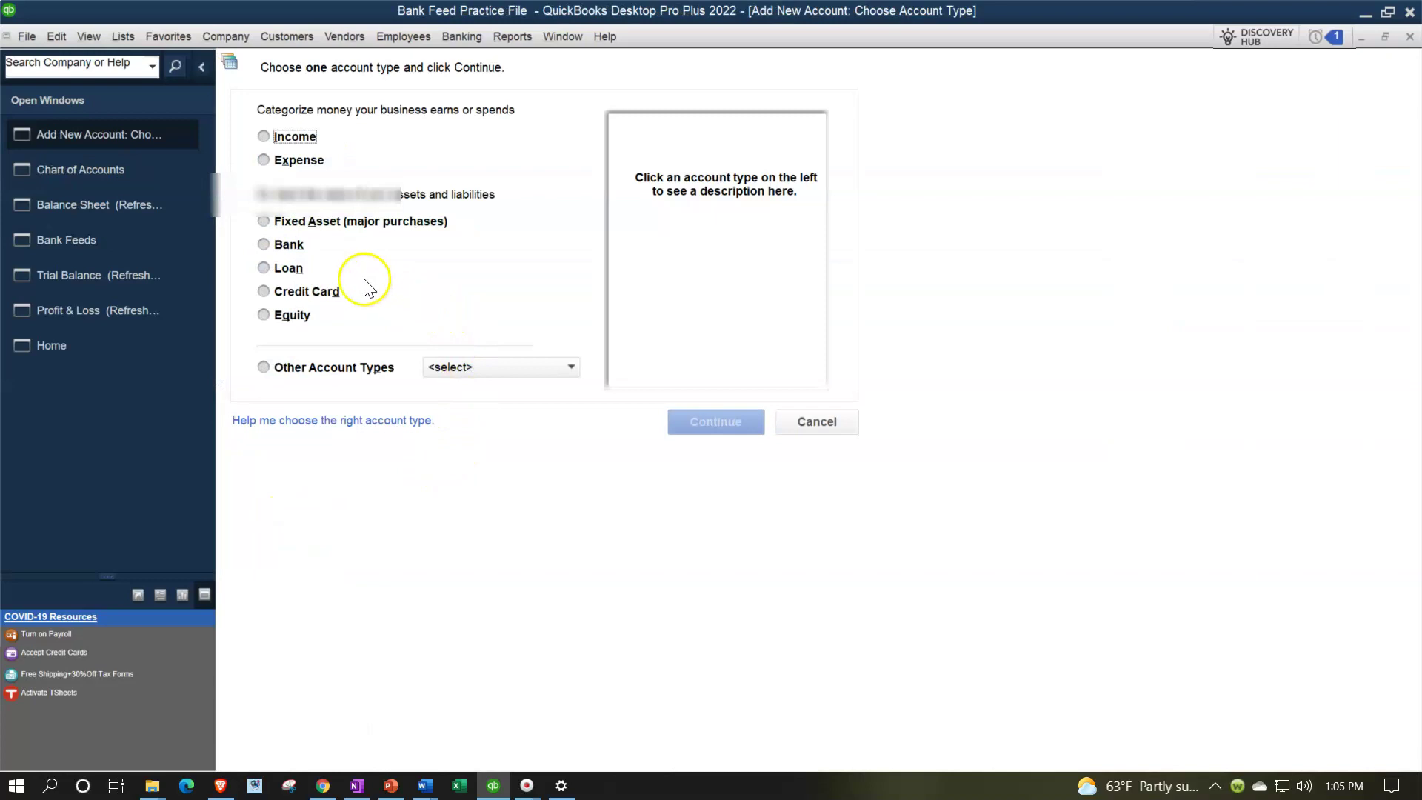
click(470, 371)
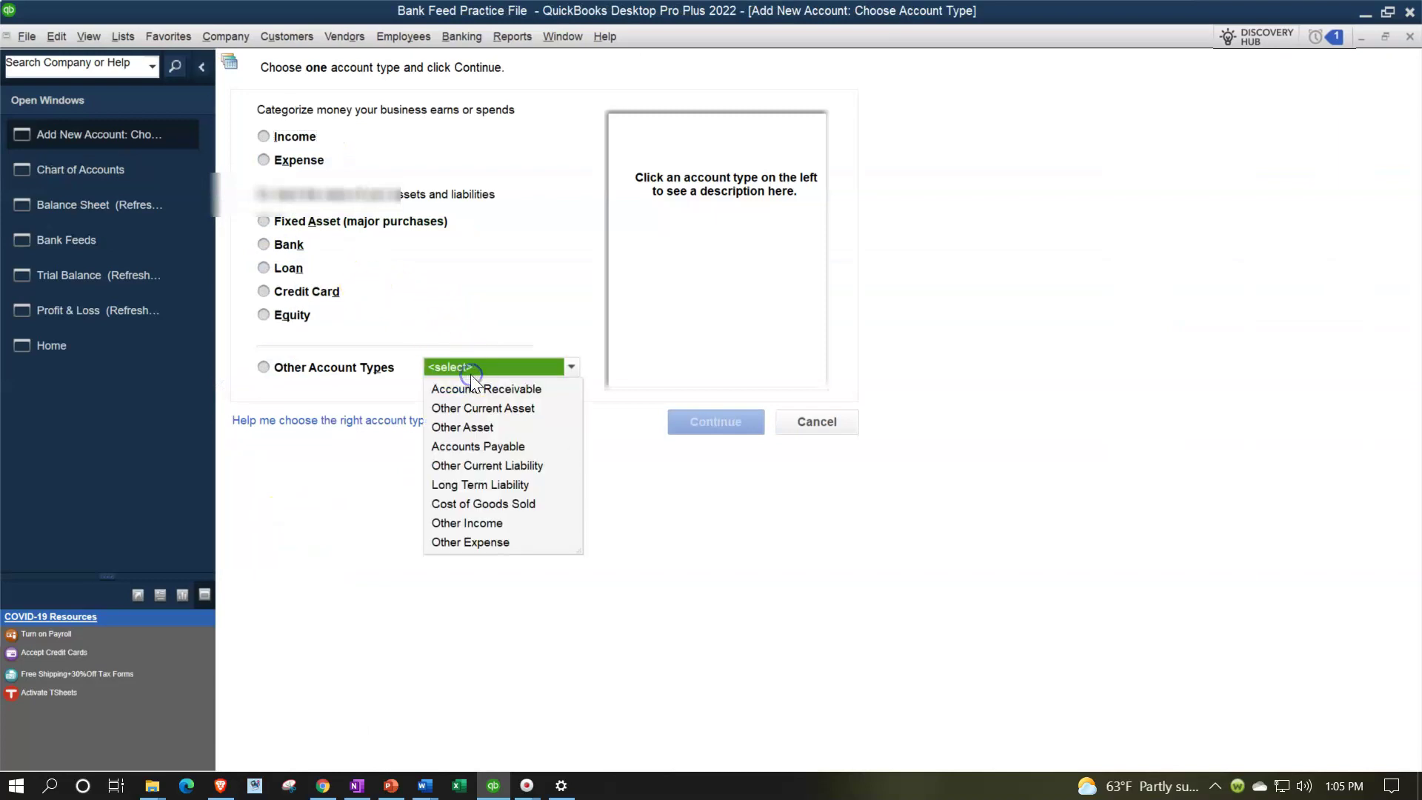
click(481, 408)
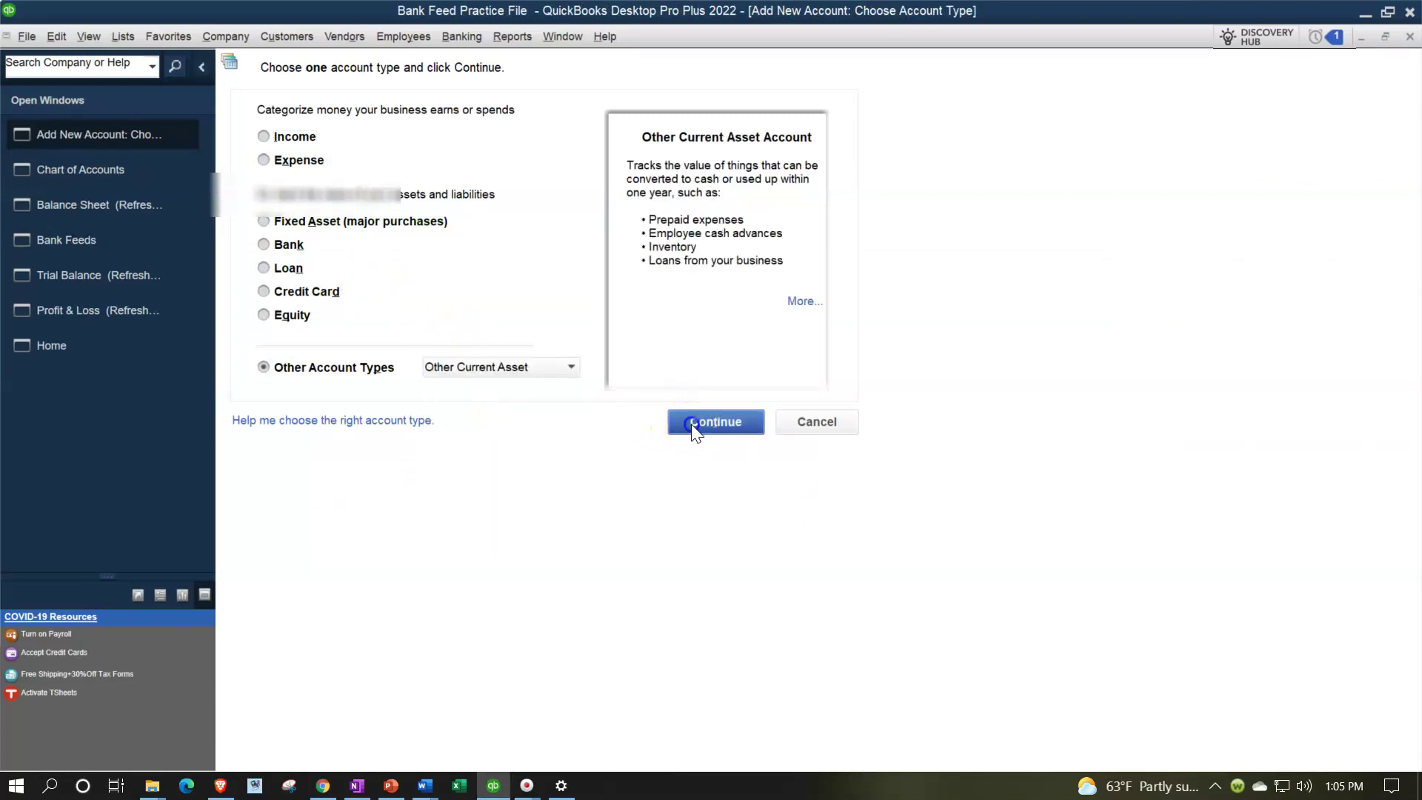
click(691, 424)
key(Escape)
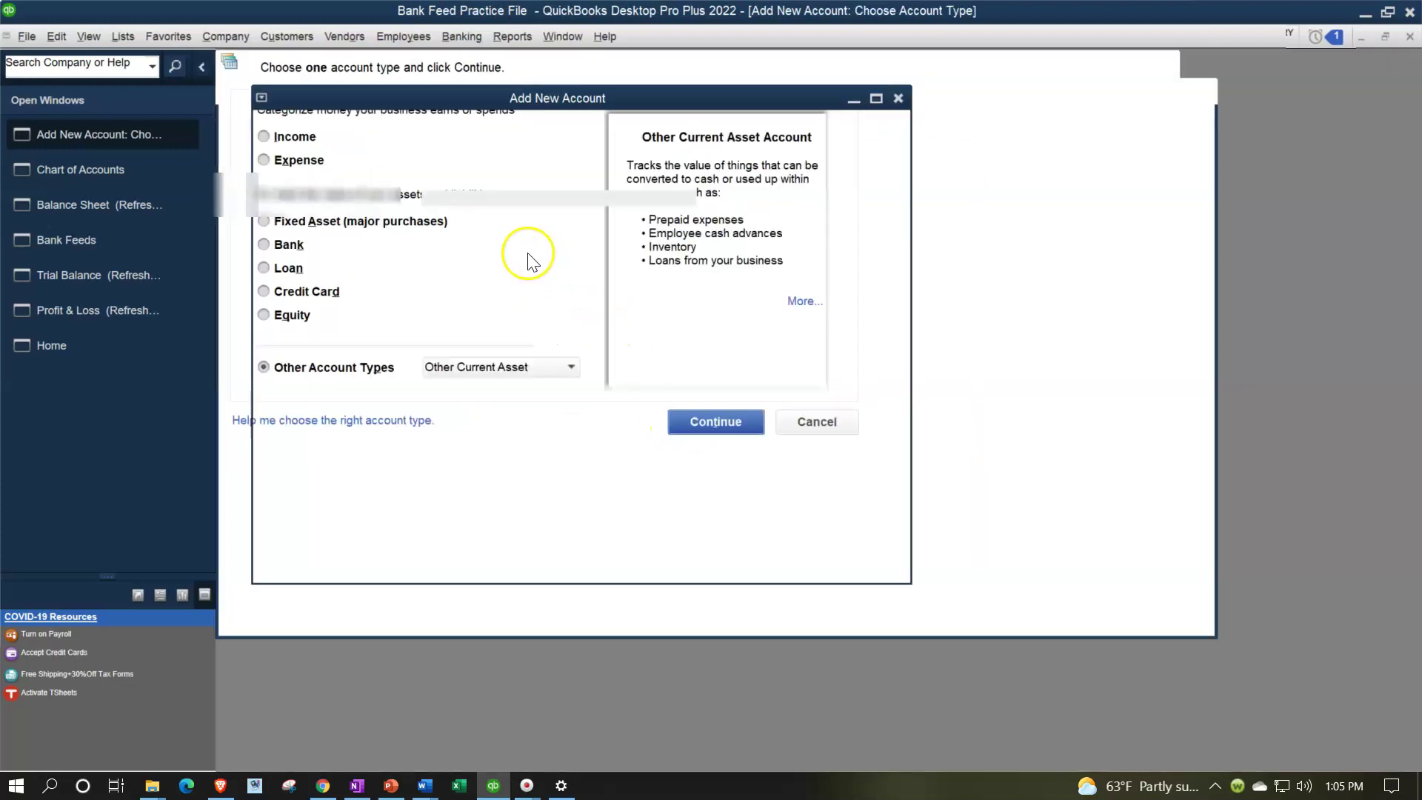
key(Escape)
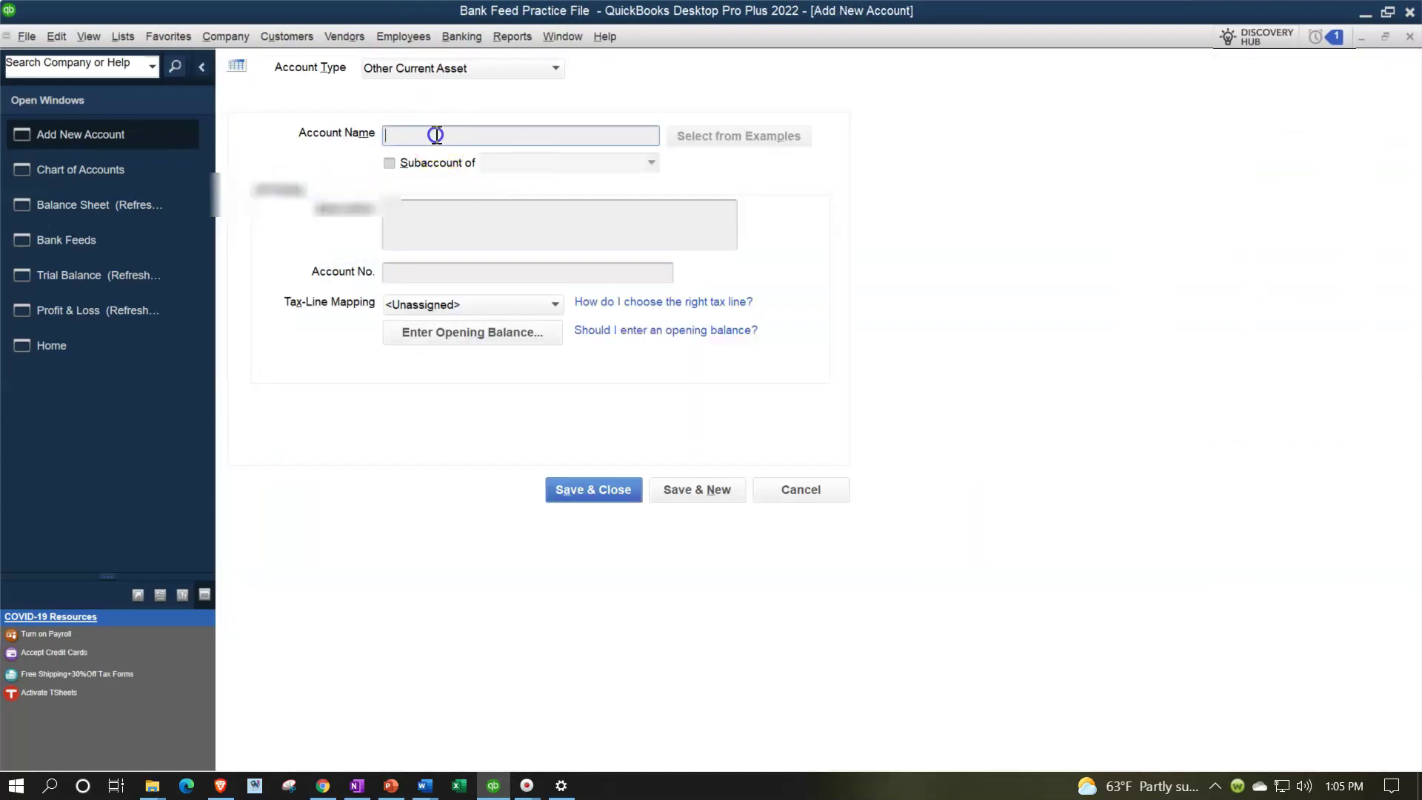
Step: Name the account Primerica, make it a subaccount of Investments, and save it
text(Primerica)
key(Tab)
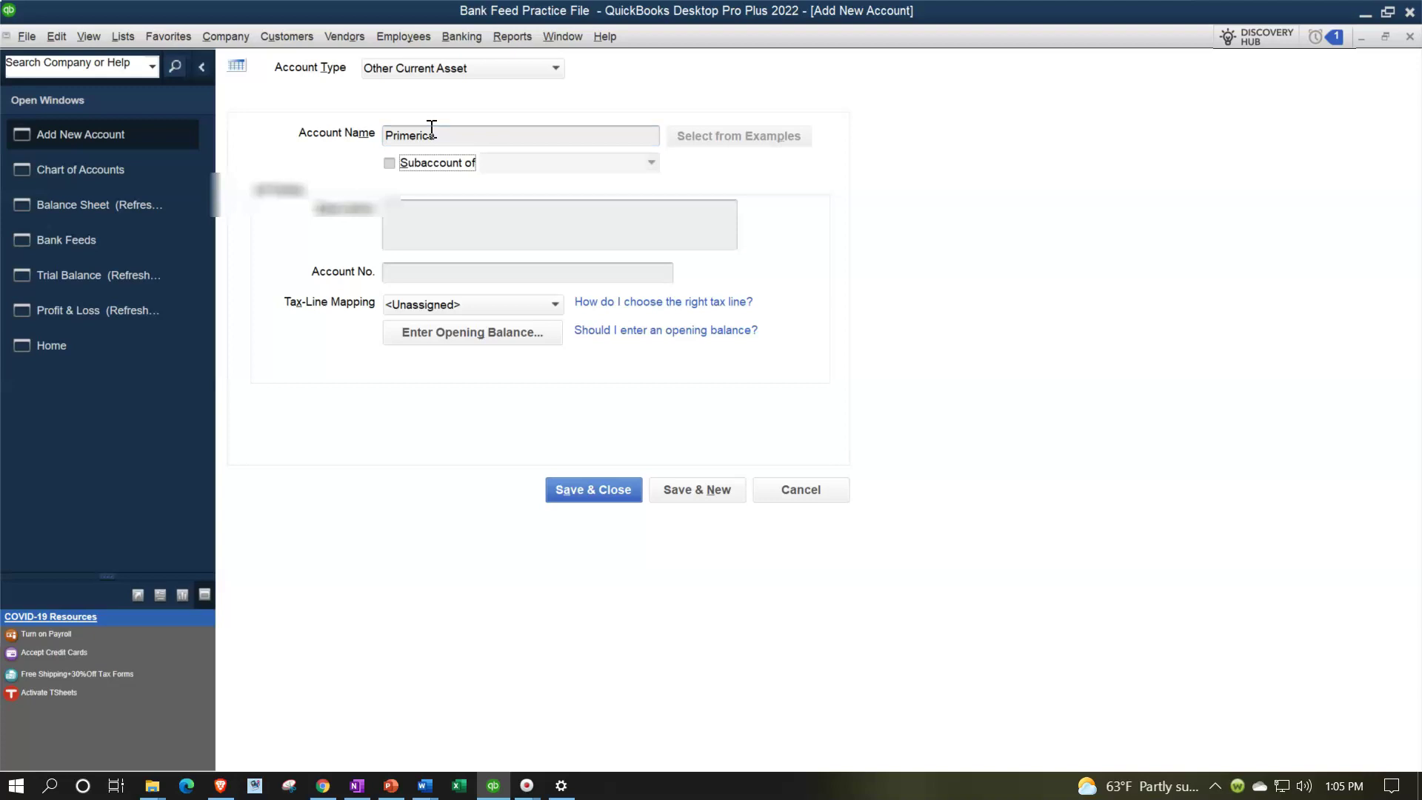
click(389, 164)
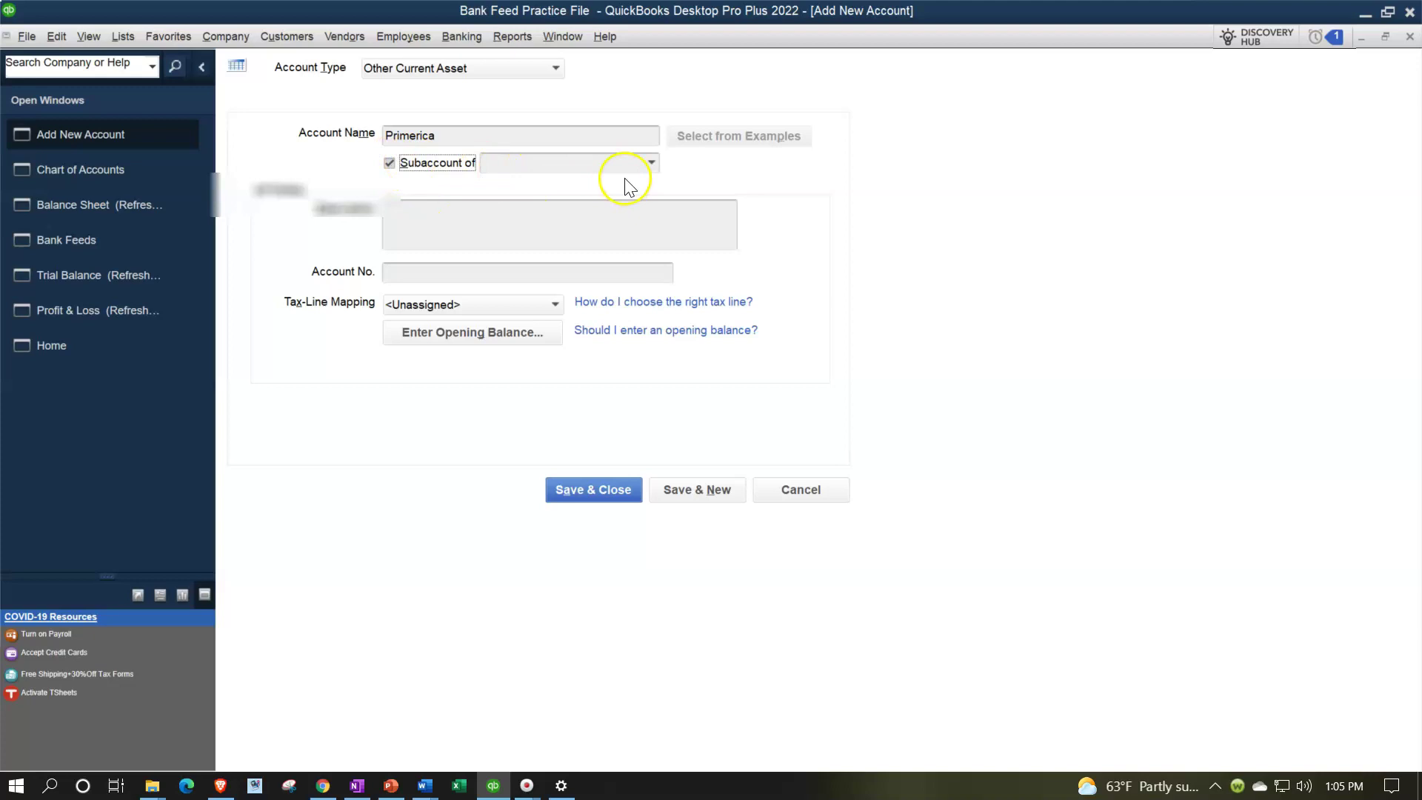
click(651, 163)
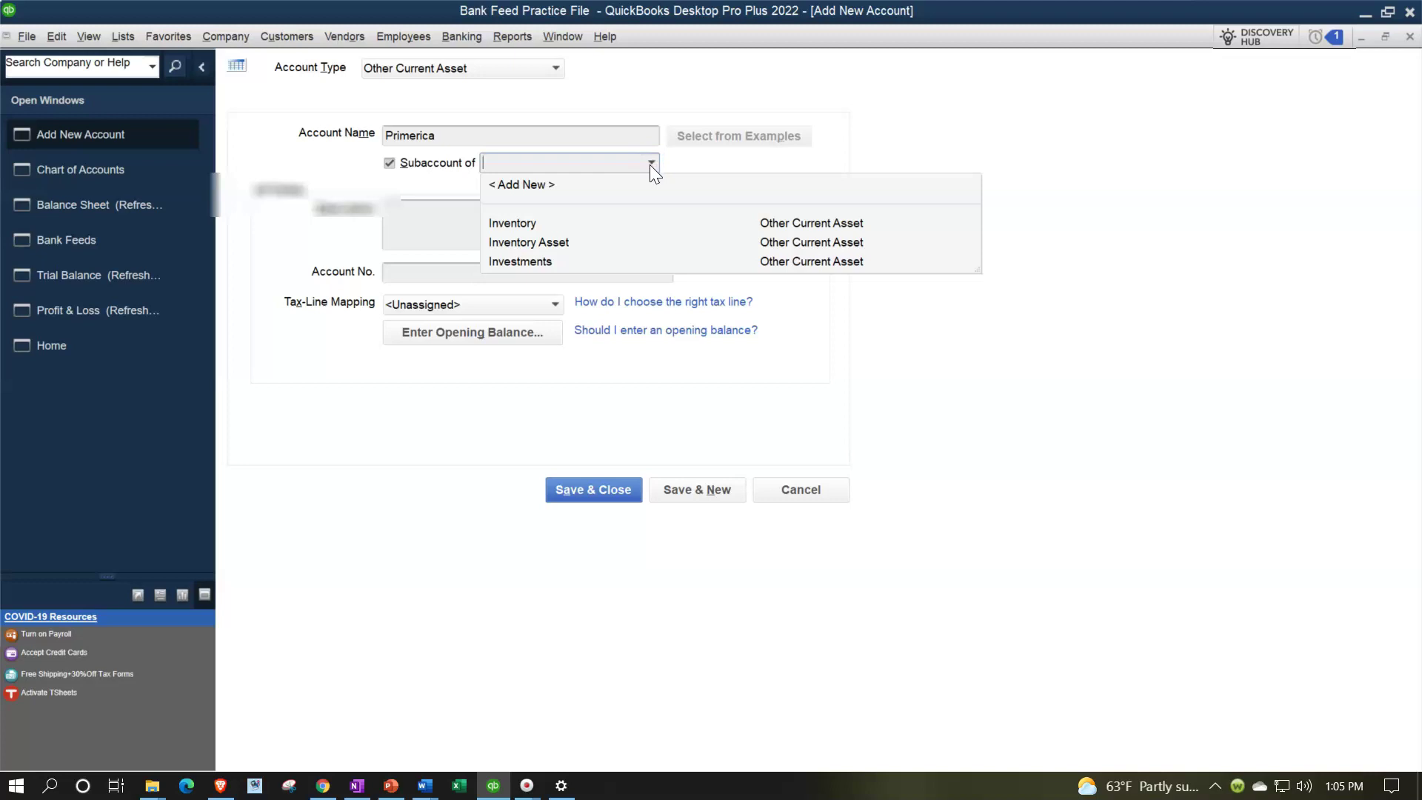
click(546, 261)
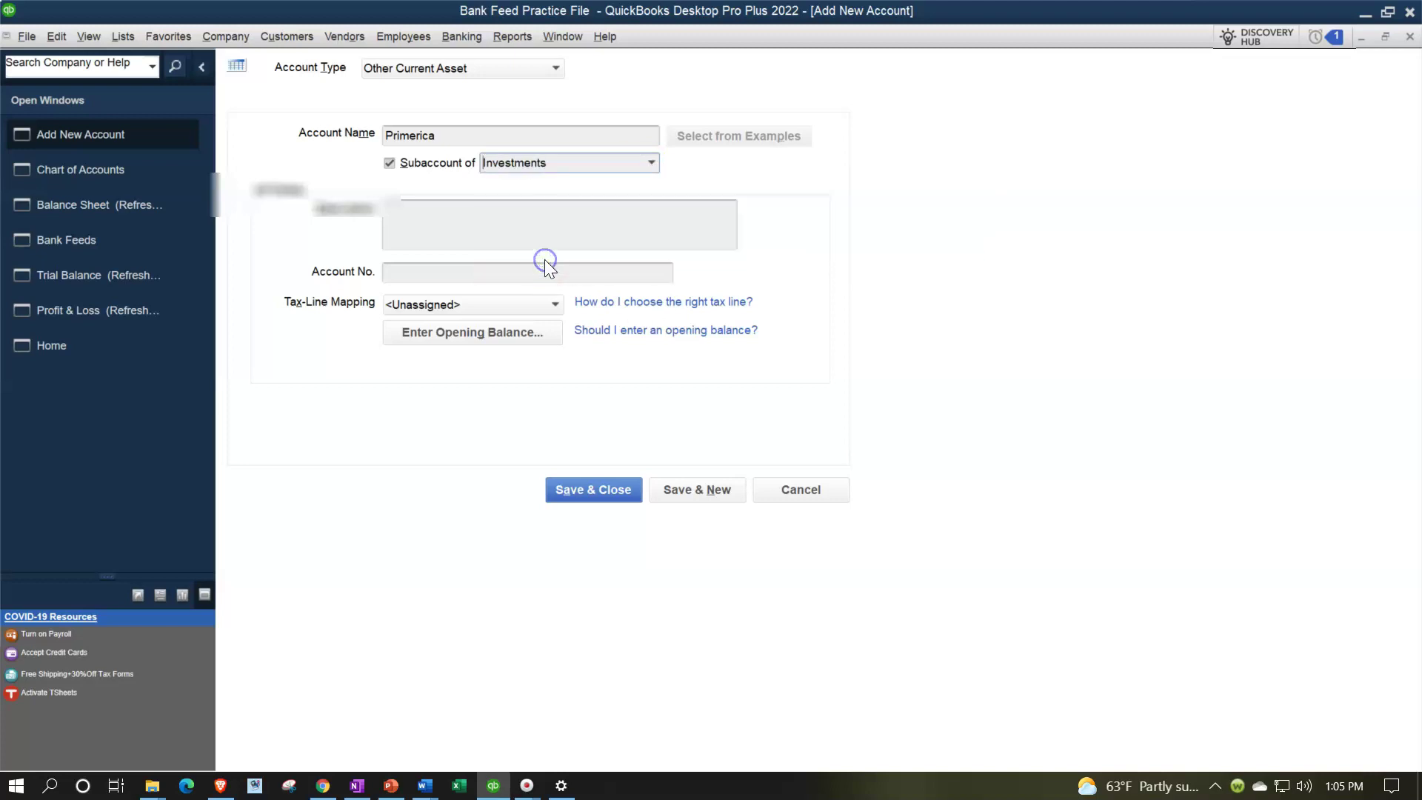
click(601, 489)
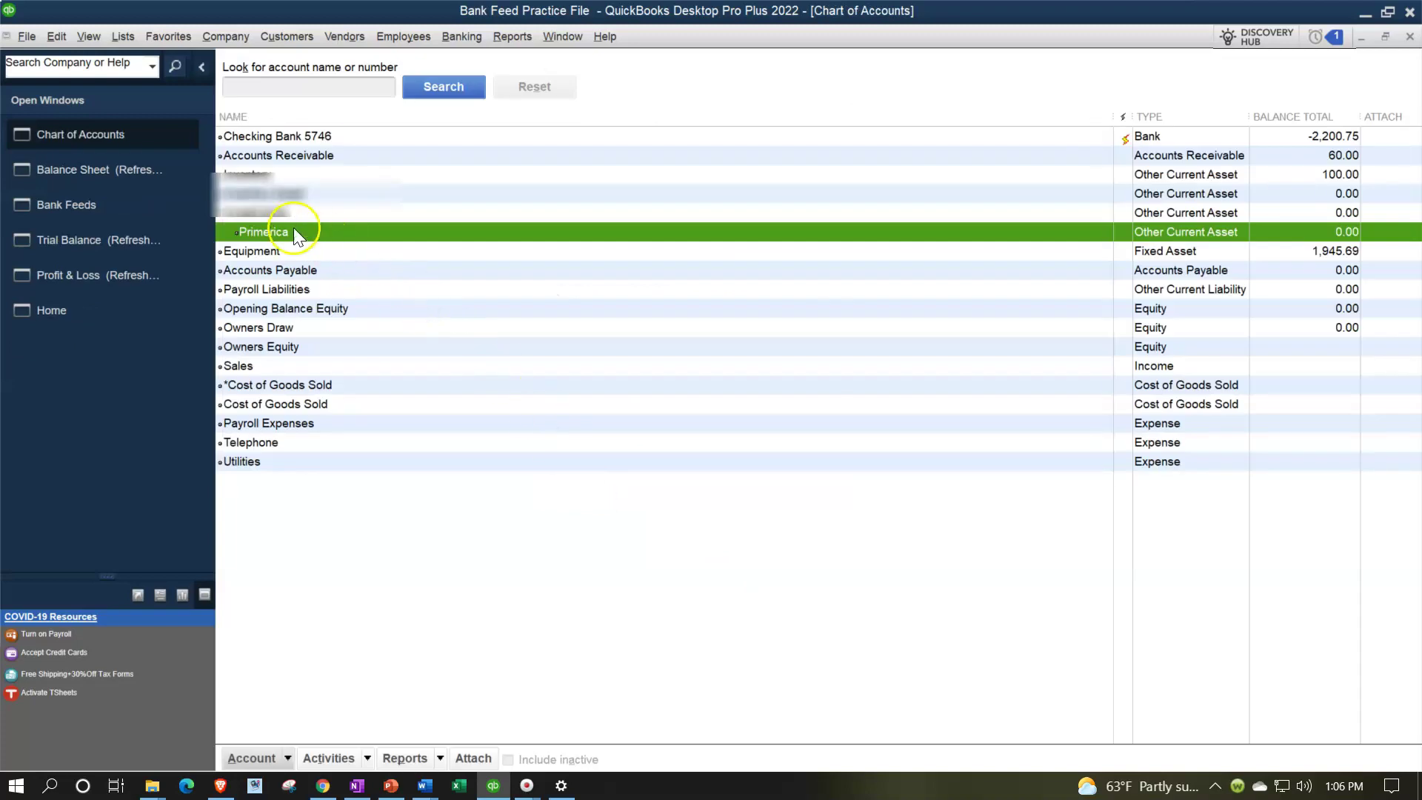
Step: Start a new account of type Other Asset from the Chart of Accounts and name it Bank of America
click(287, 757)
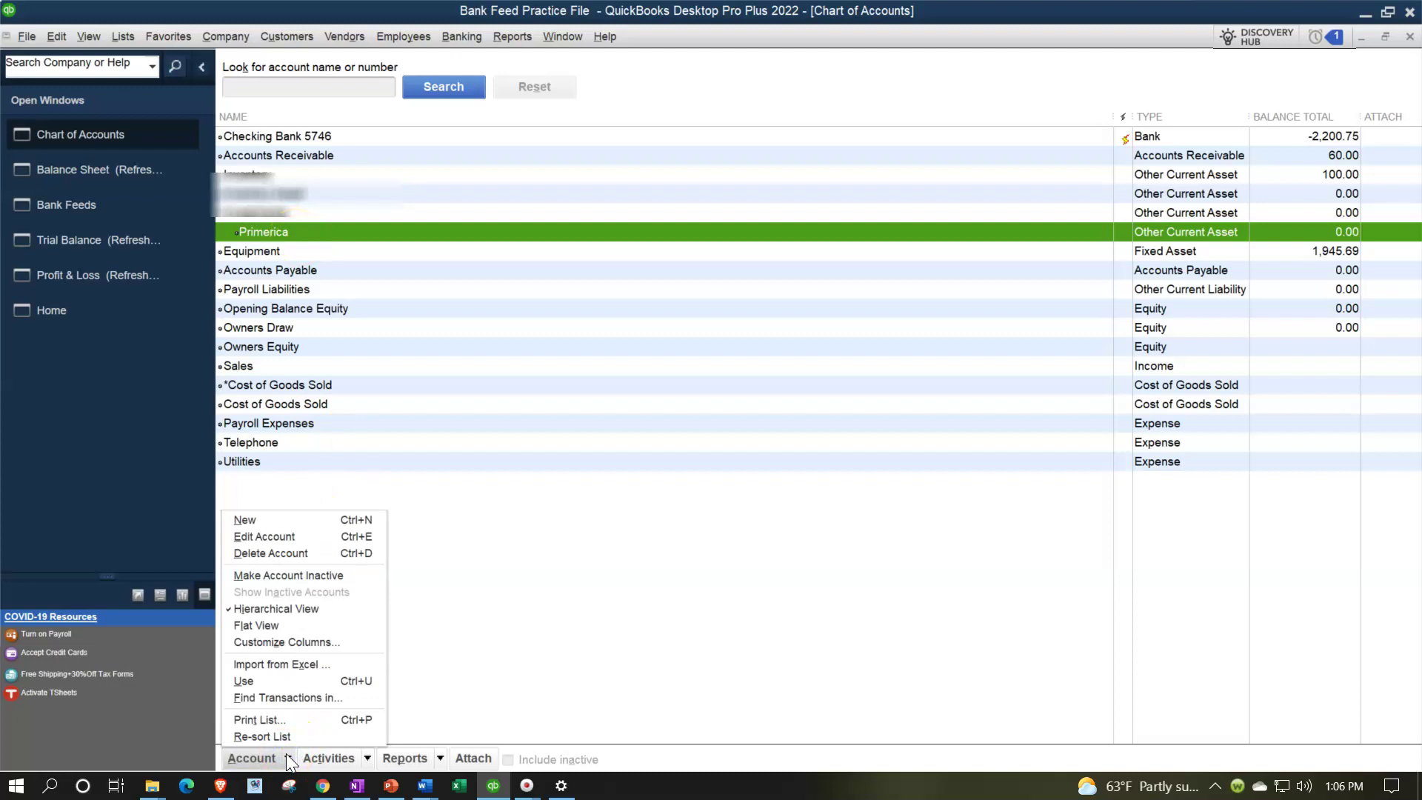
click(274, 518)
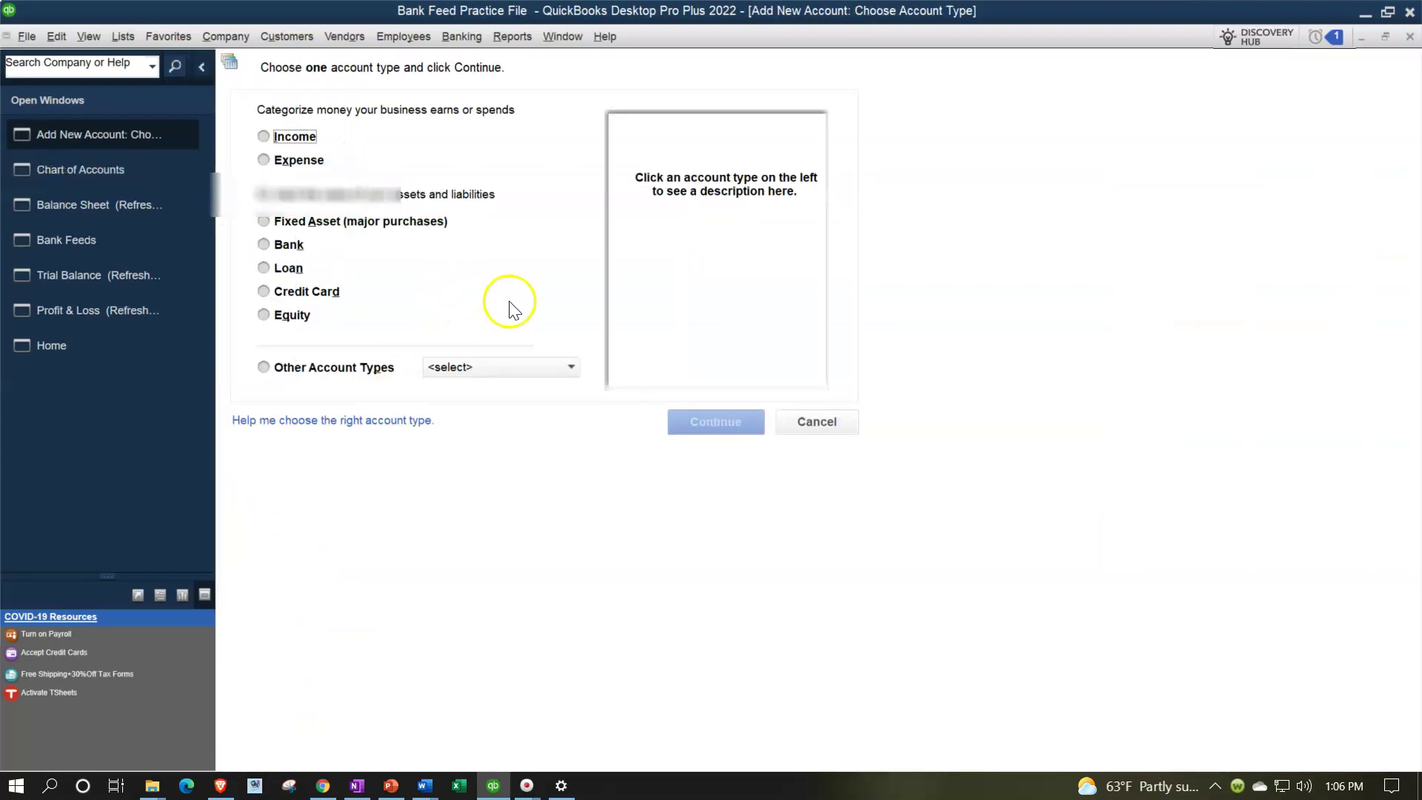
click(517, 364)
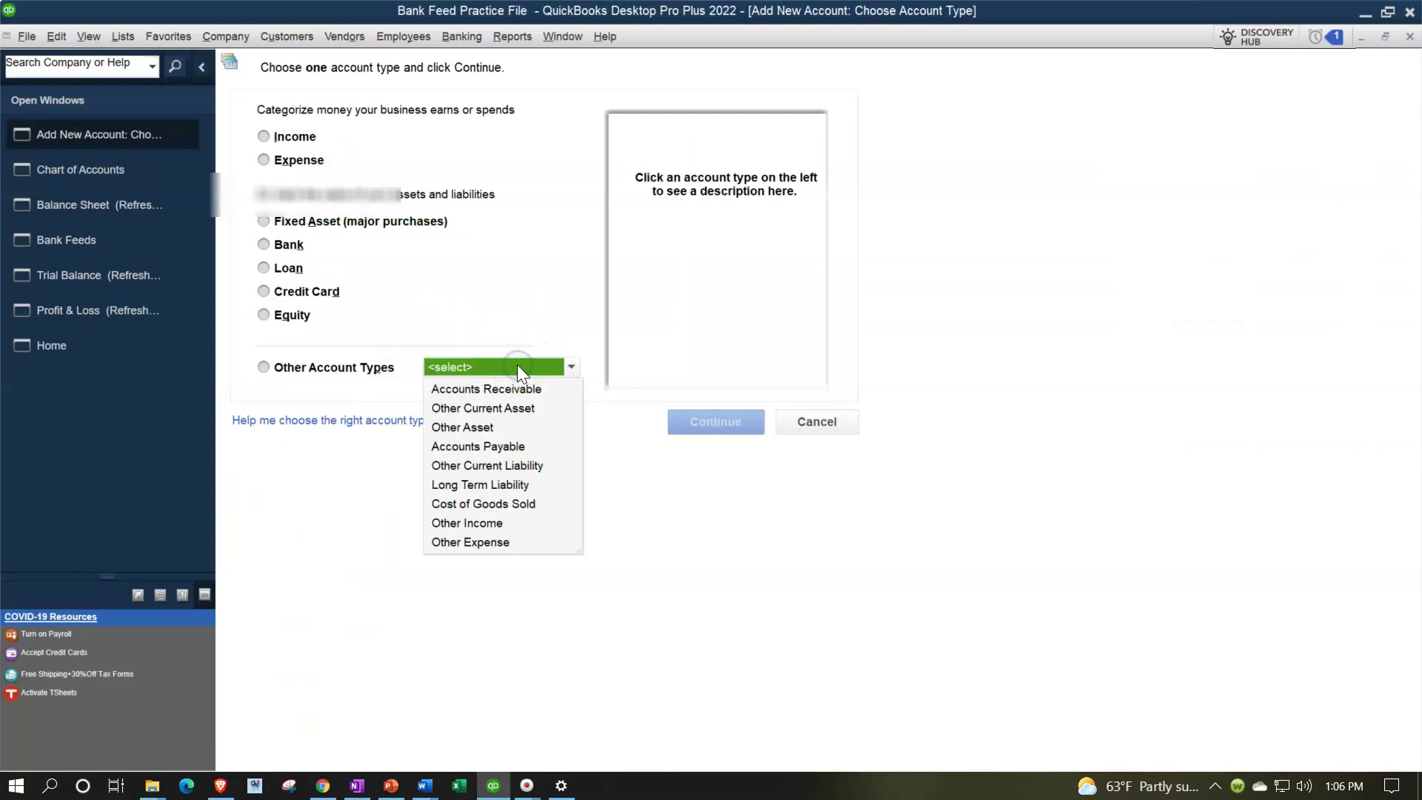
click(462, 427)
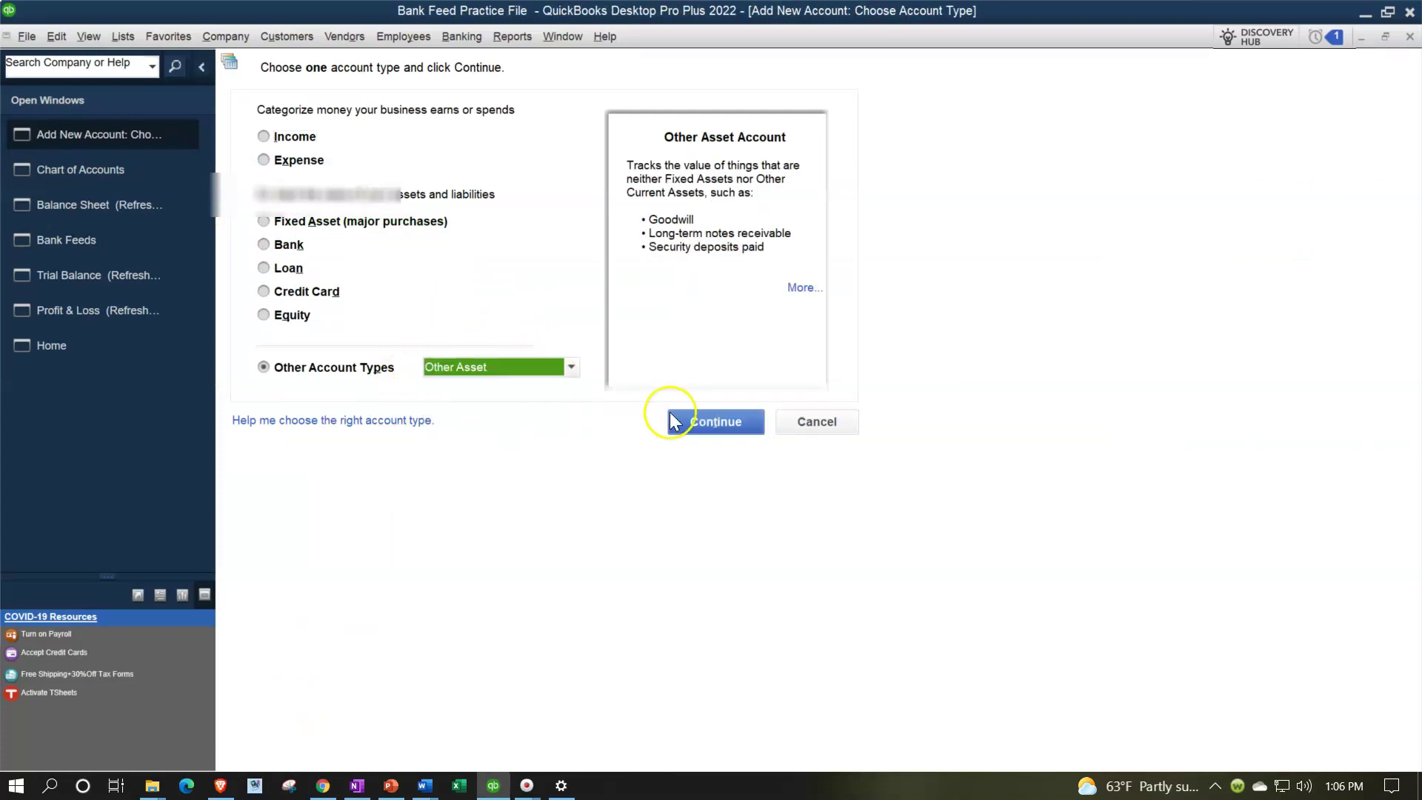
click(709, 421)
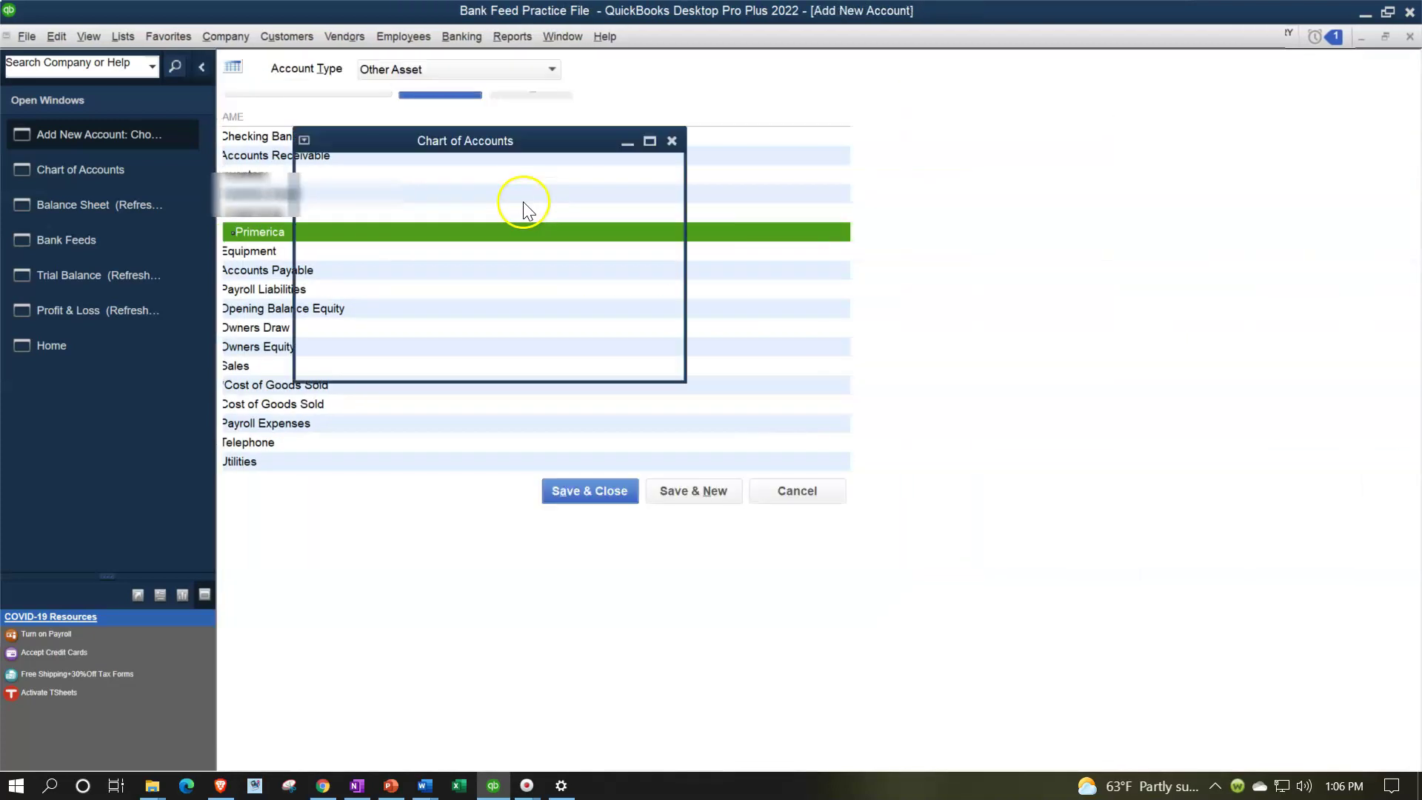
text(Ban)
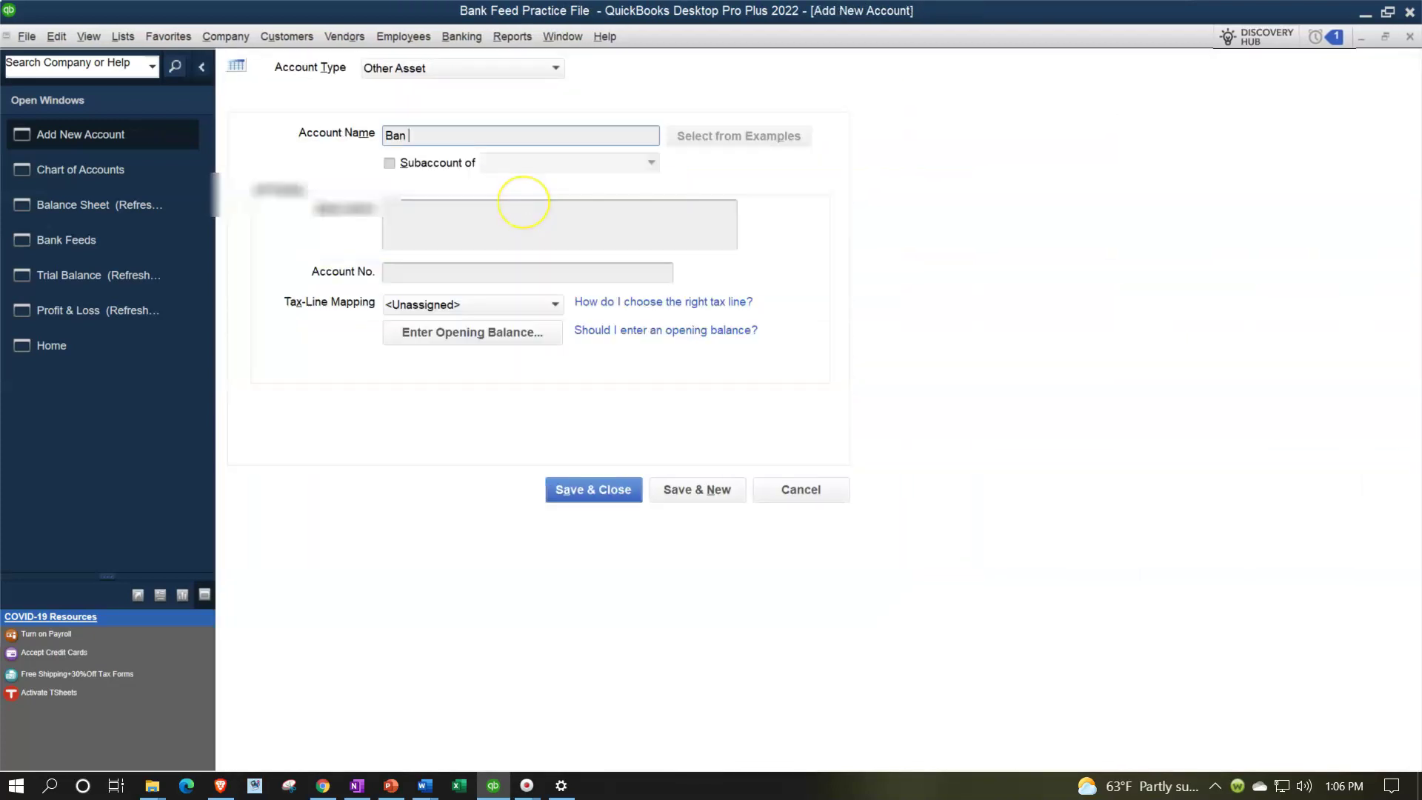
text(k of America)
Step: Change the Bank of America account's type to Other Current Asset, make it a subaccount of Investments, and save it
click(459, 162)
click(652, 165)
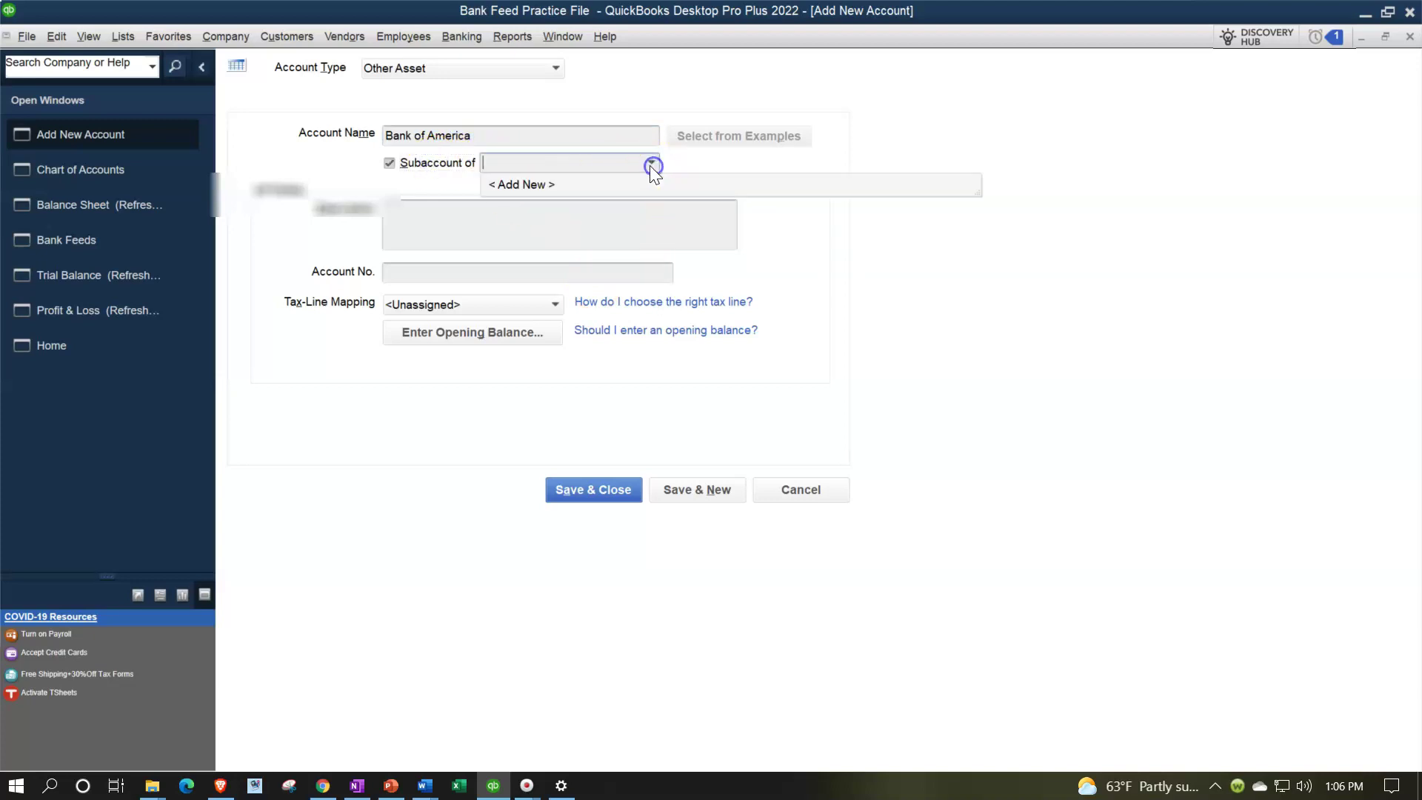
click(378, 179)
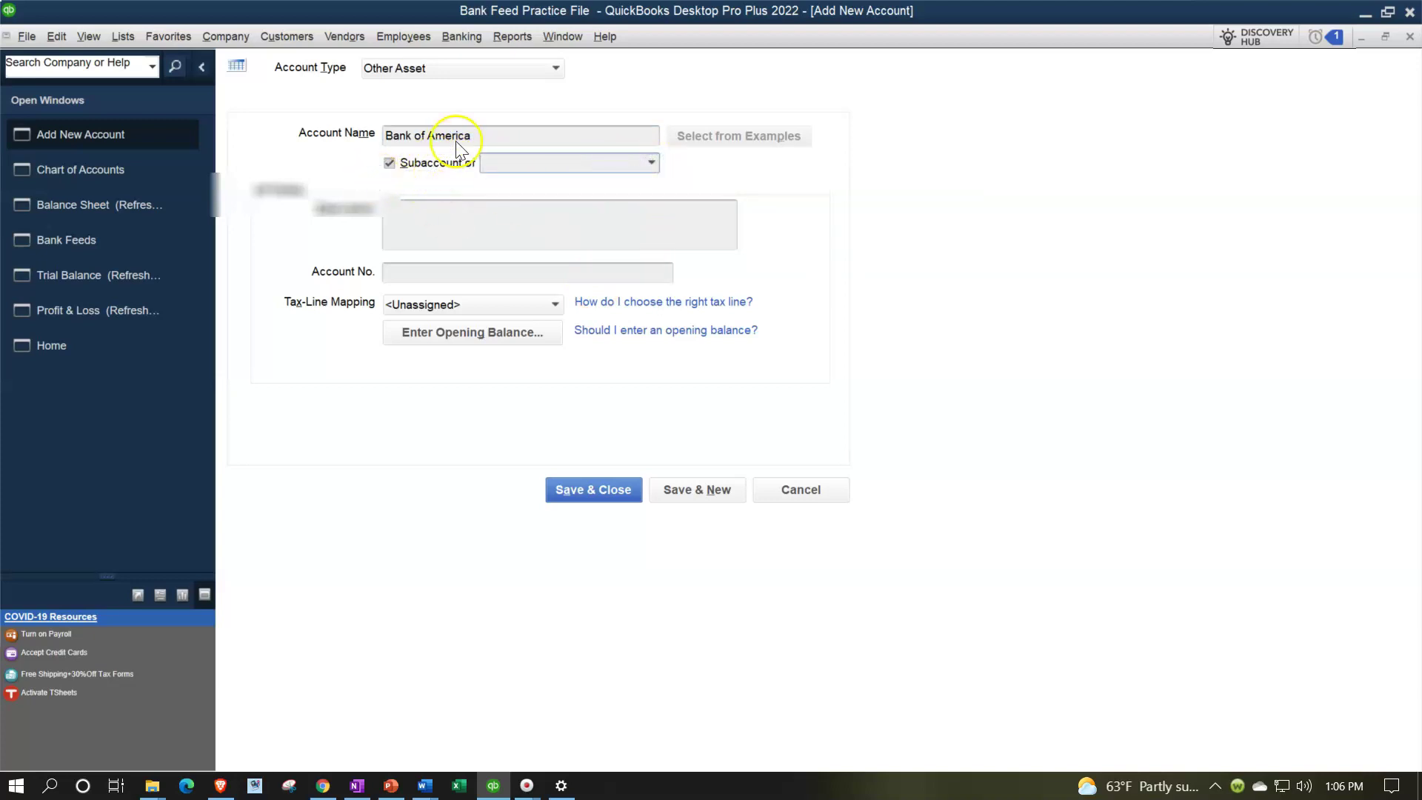
click(513, 72)
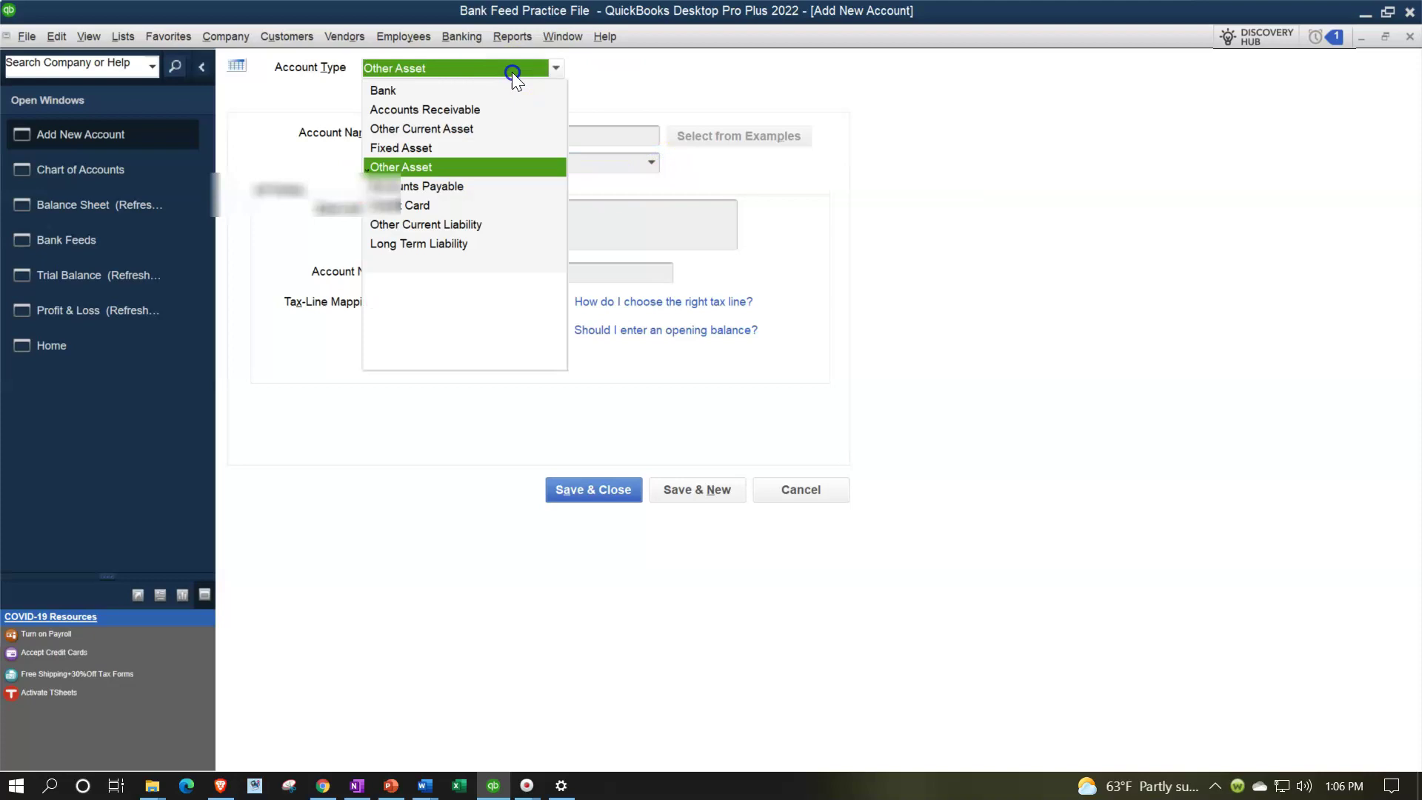
click(463, 130)
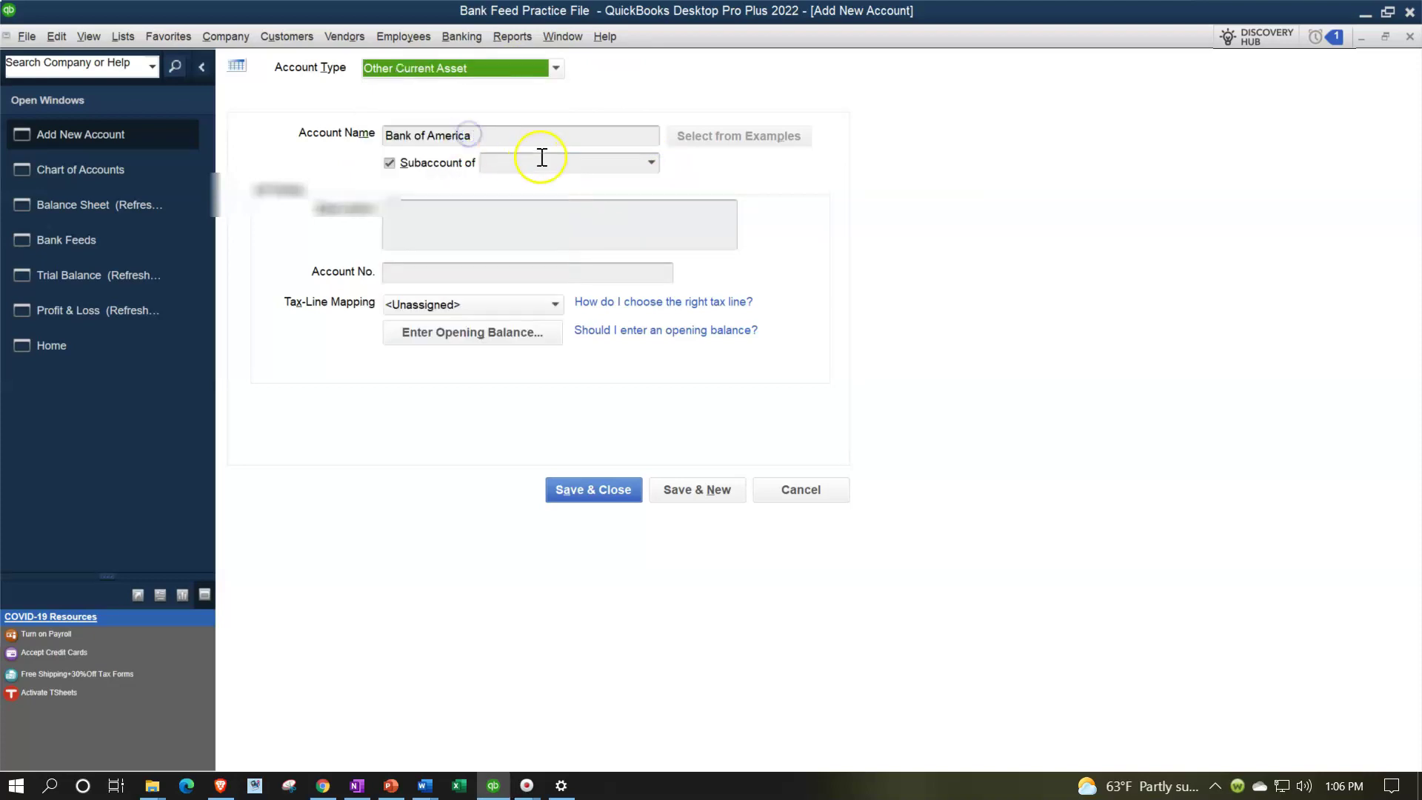
click(653, 163)
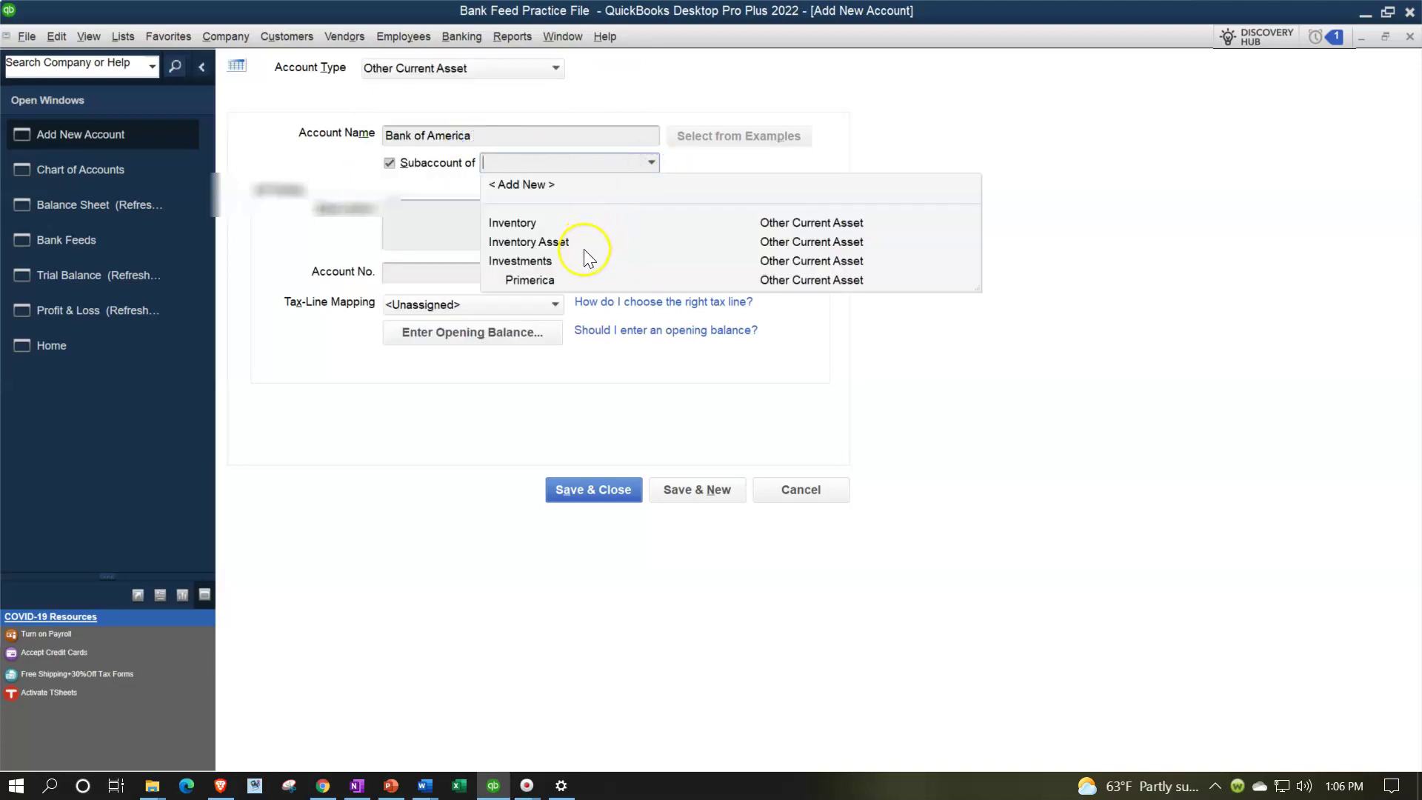
click(551, 261)
click(621, 506)
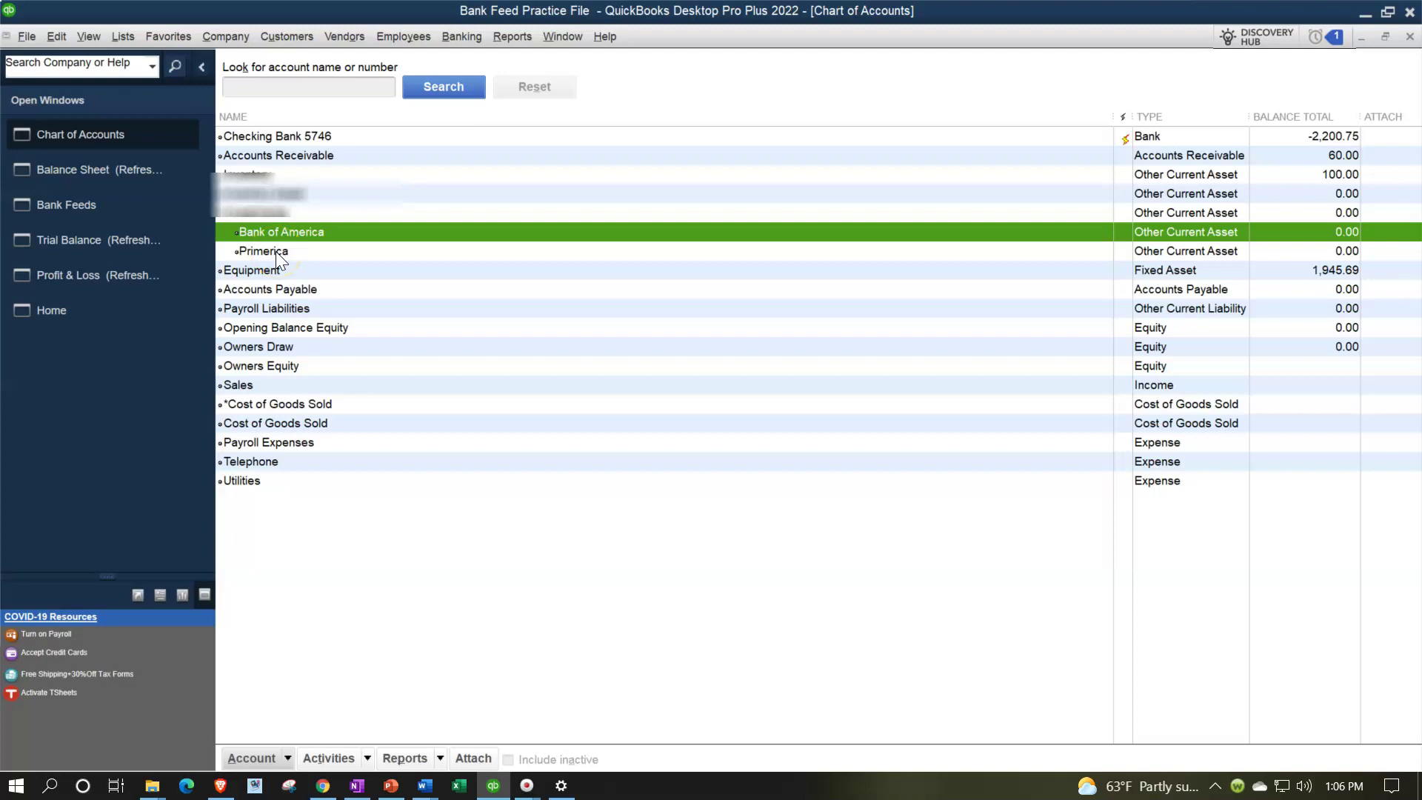
Step: Open the Primerica account's register with the open-windows list collapsed, and date a new entry 01/01/2021
double_click(276, 252)
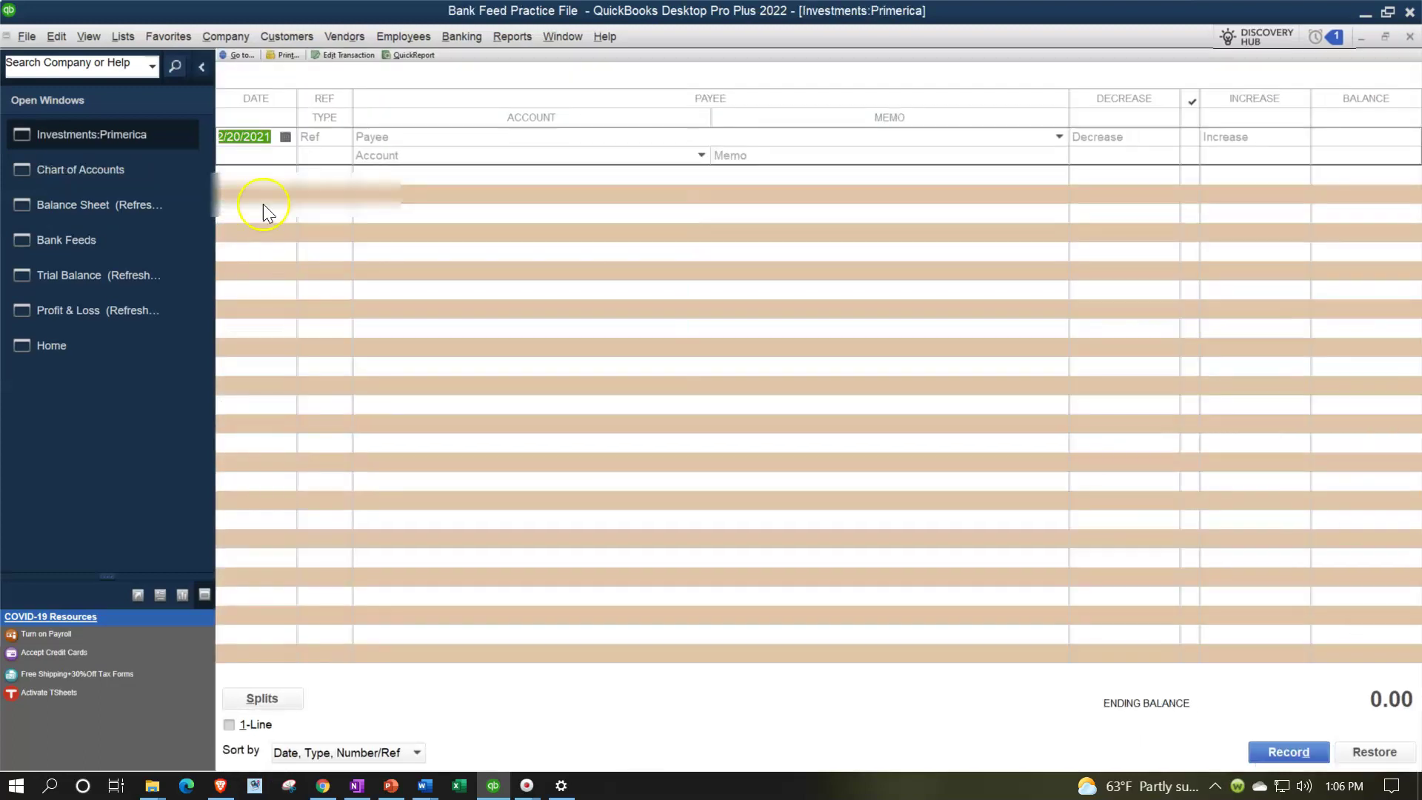
click(204, 68)
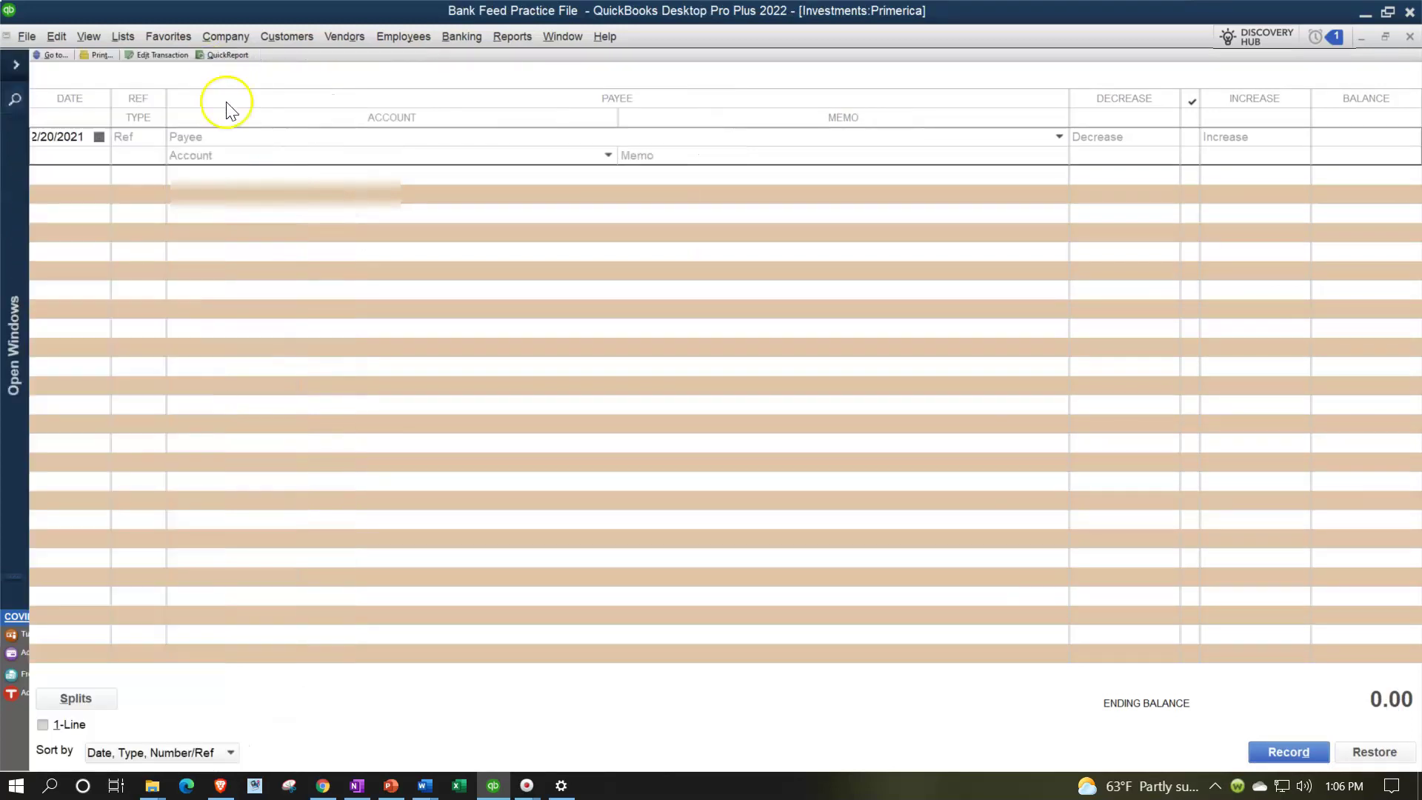
double_click(88, 138)
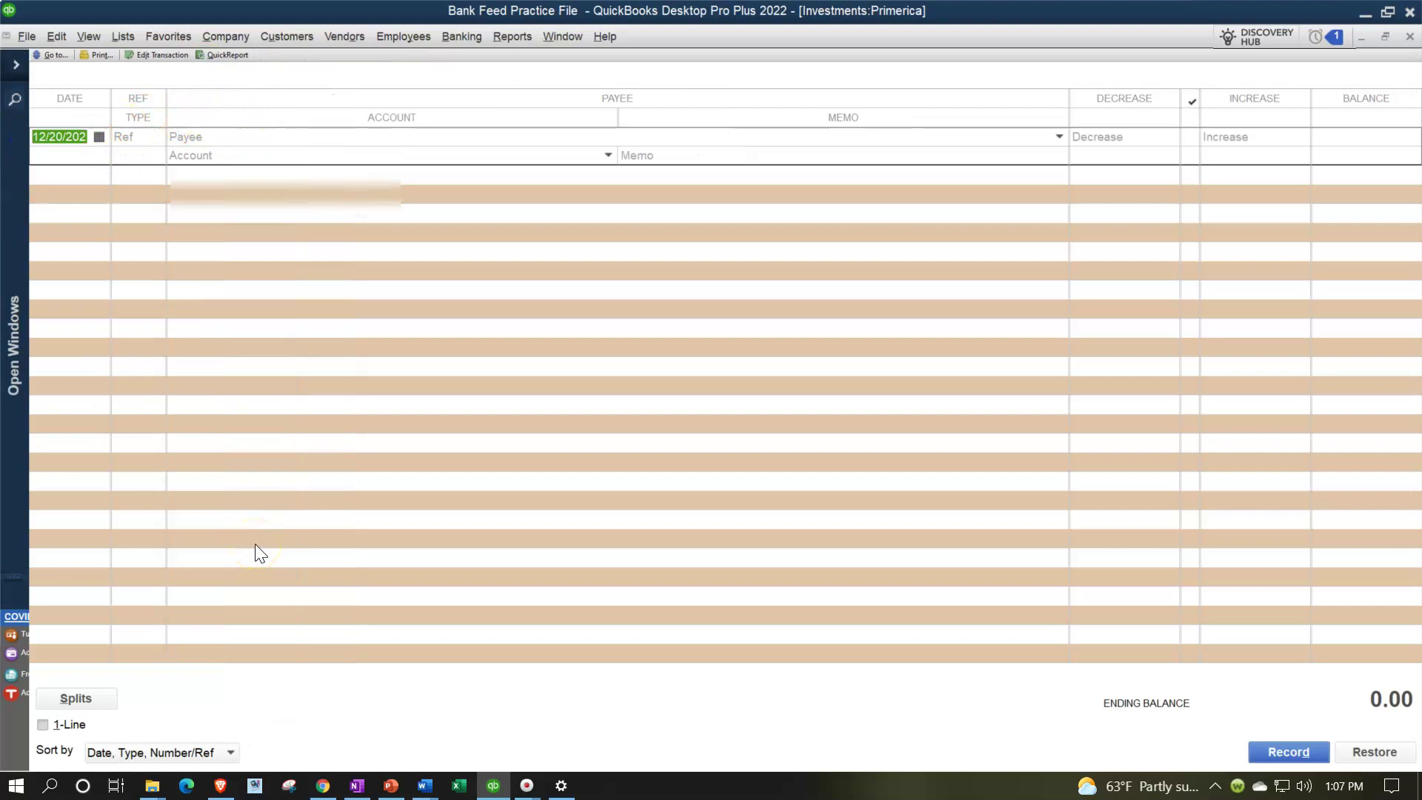
text(01/01/2021)
key(Tab)
key(Tab)
key(Tab)
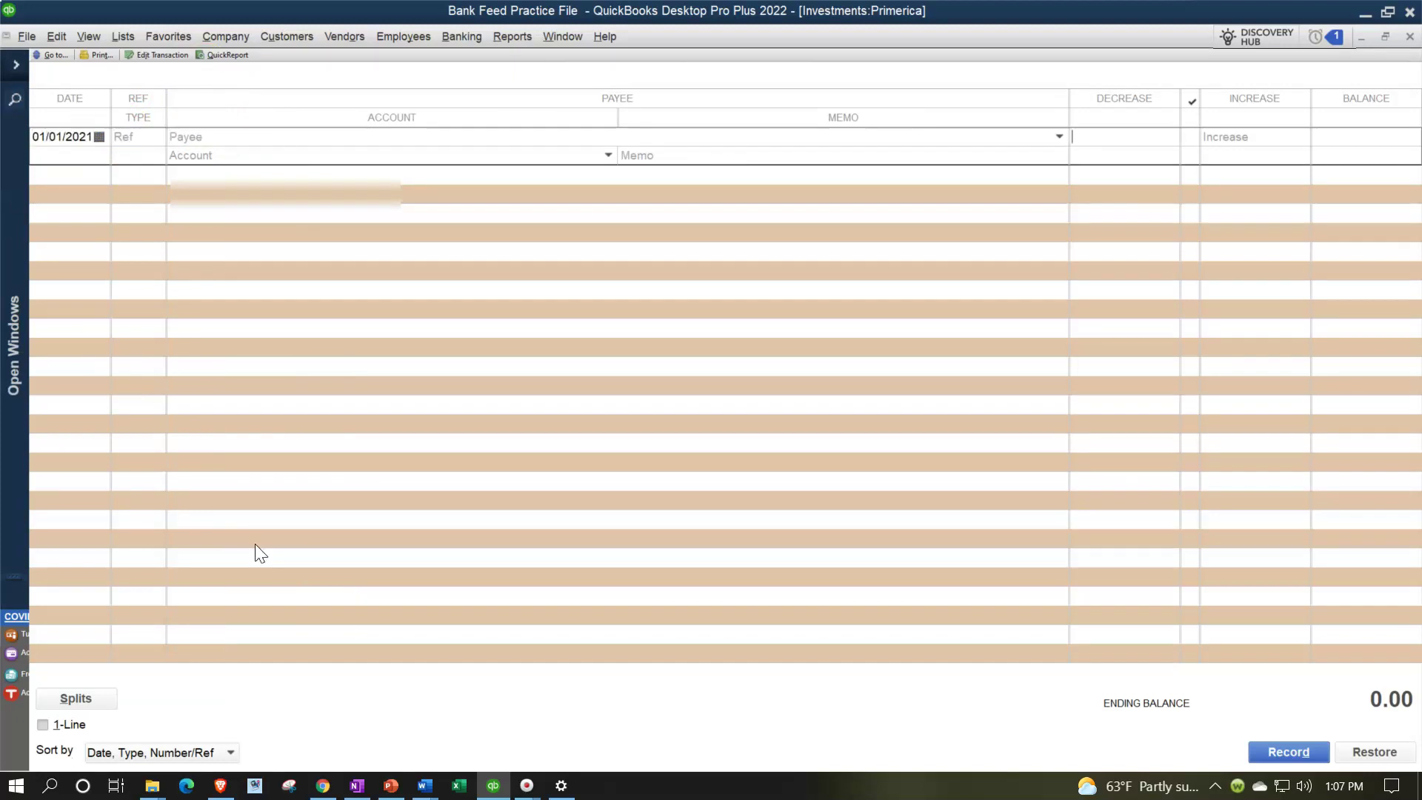
Step: Enter an increase of 10,000 for the register entry and assign it to the Owners Equity account
key(Tab)
text(10000)
key(Tab)
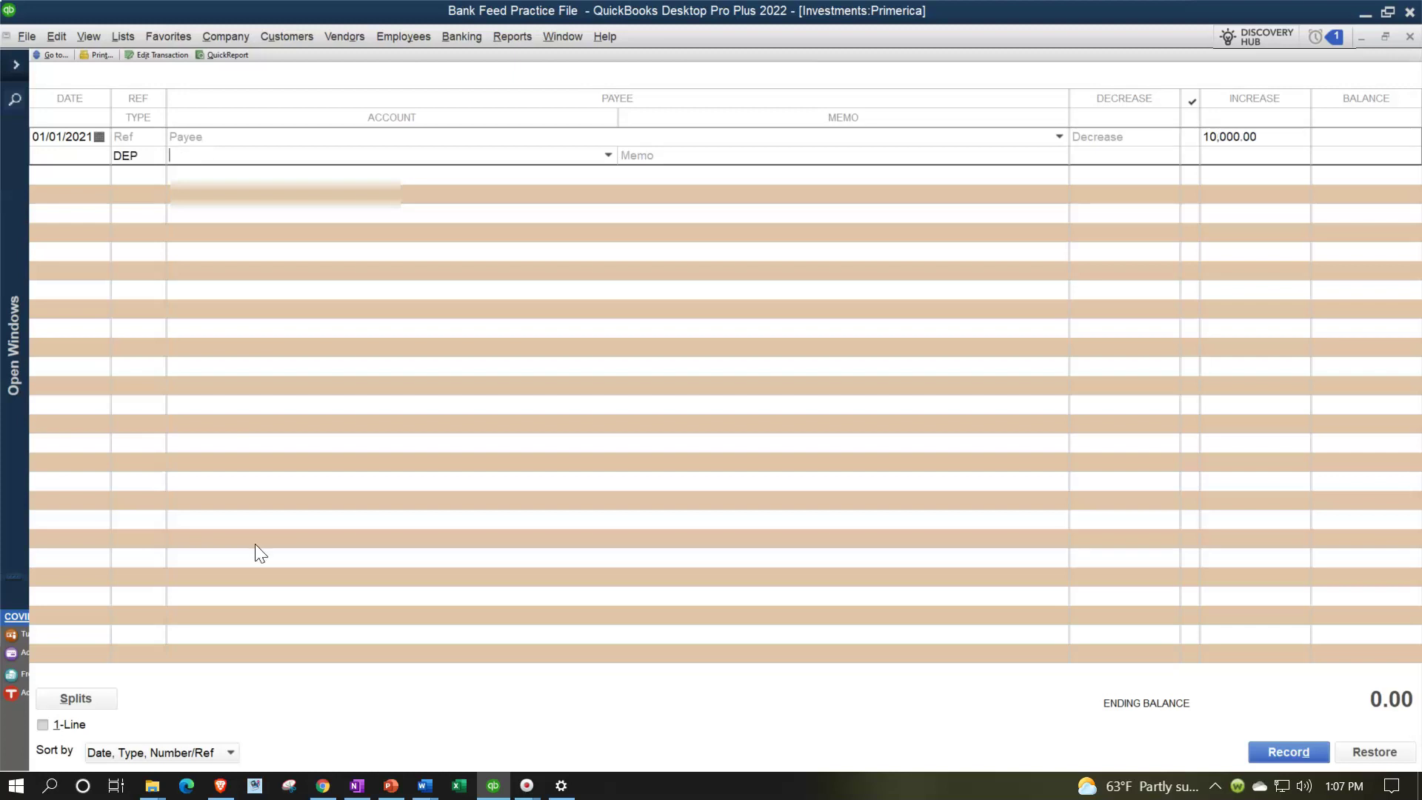
click(608, 156)
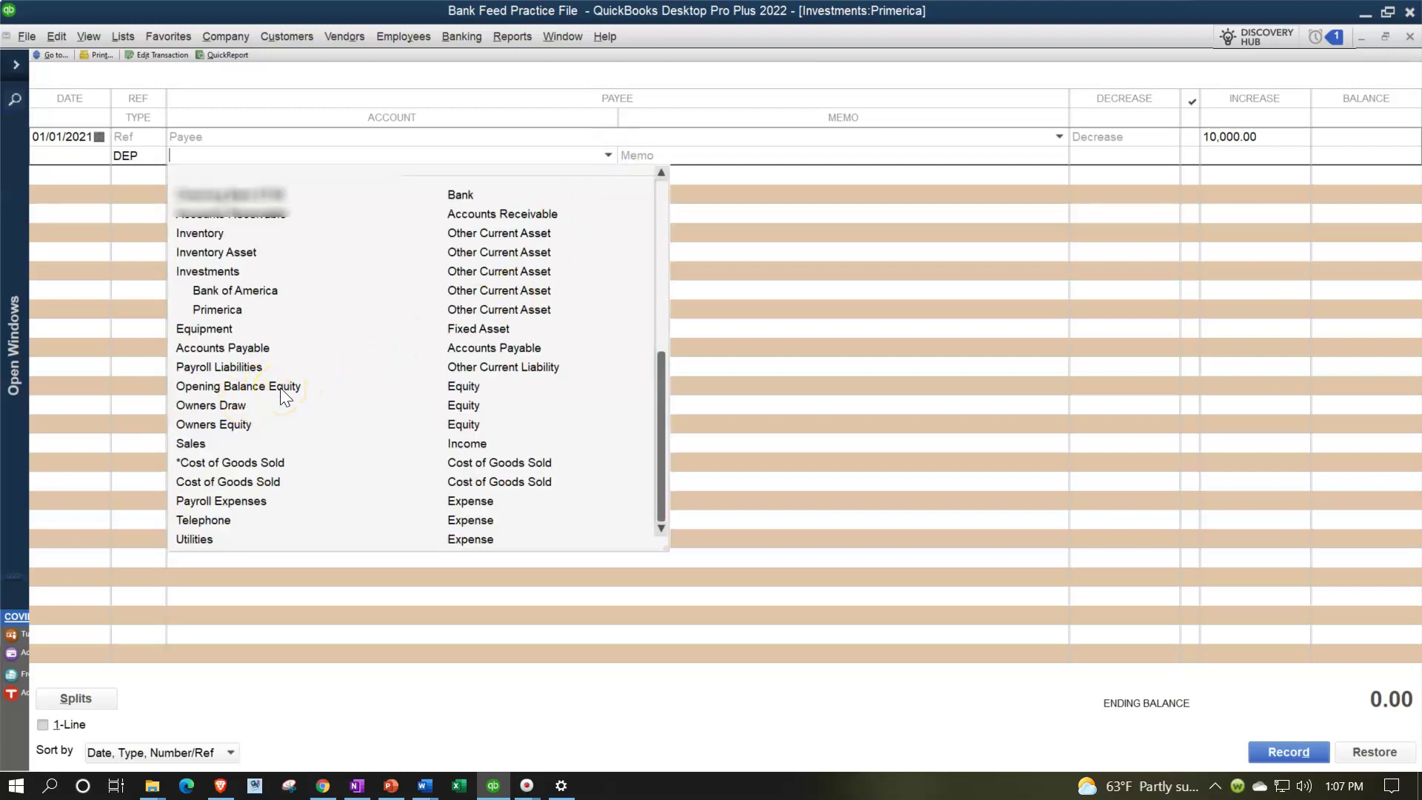
click(236, 423)
Step: Enter the memo "To record initial investment" for the Primerica register entry
key(Tab)
text(To r)
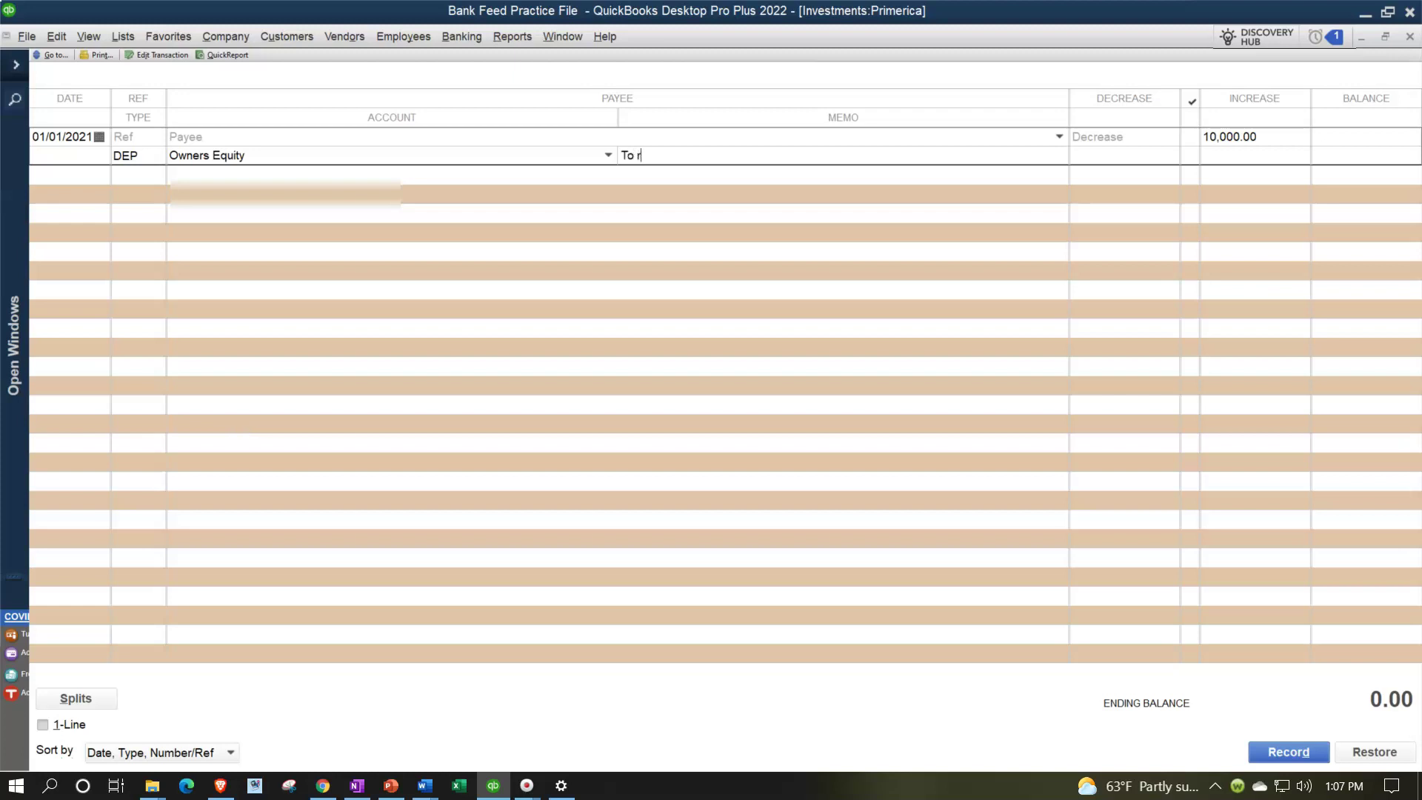
text(ecord initioal investmetn)
key(Left)
key(BackSpace)
key(BackSpace)
key(BackSpace)
key(BackSpace)
text(ioa)
key(BackSpace)
key(BackSpace)
key(BackSpace)
text(ial)
click(702, 154)
key(BackSpace)
key(BackSpace)
text(nt)
Step: Record the entry, accepting the past date and the posting to Owners Equity, and close the register and the Chart of Accounts
key(Return)
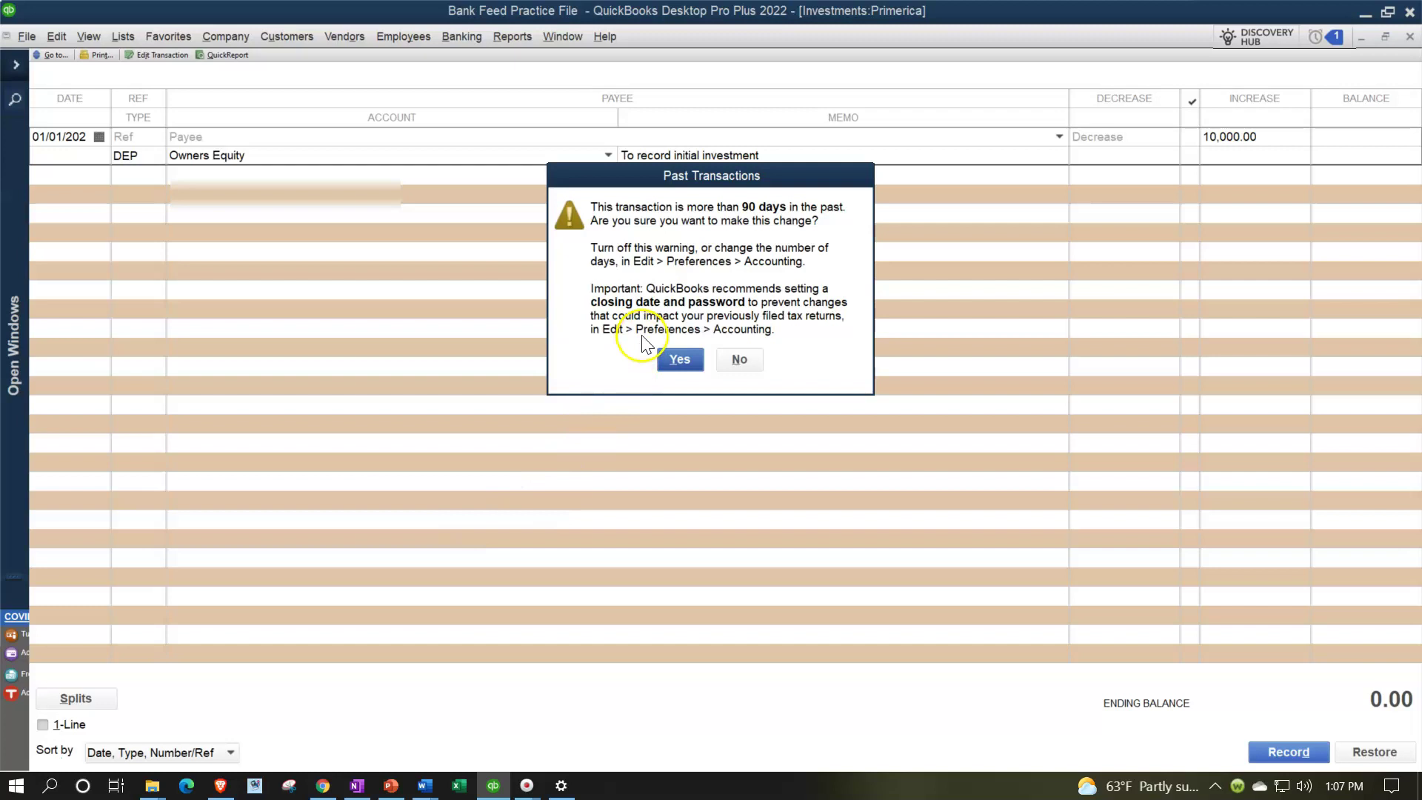
click(676, 360)
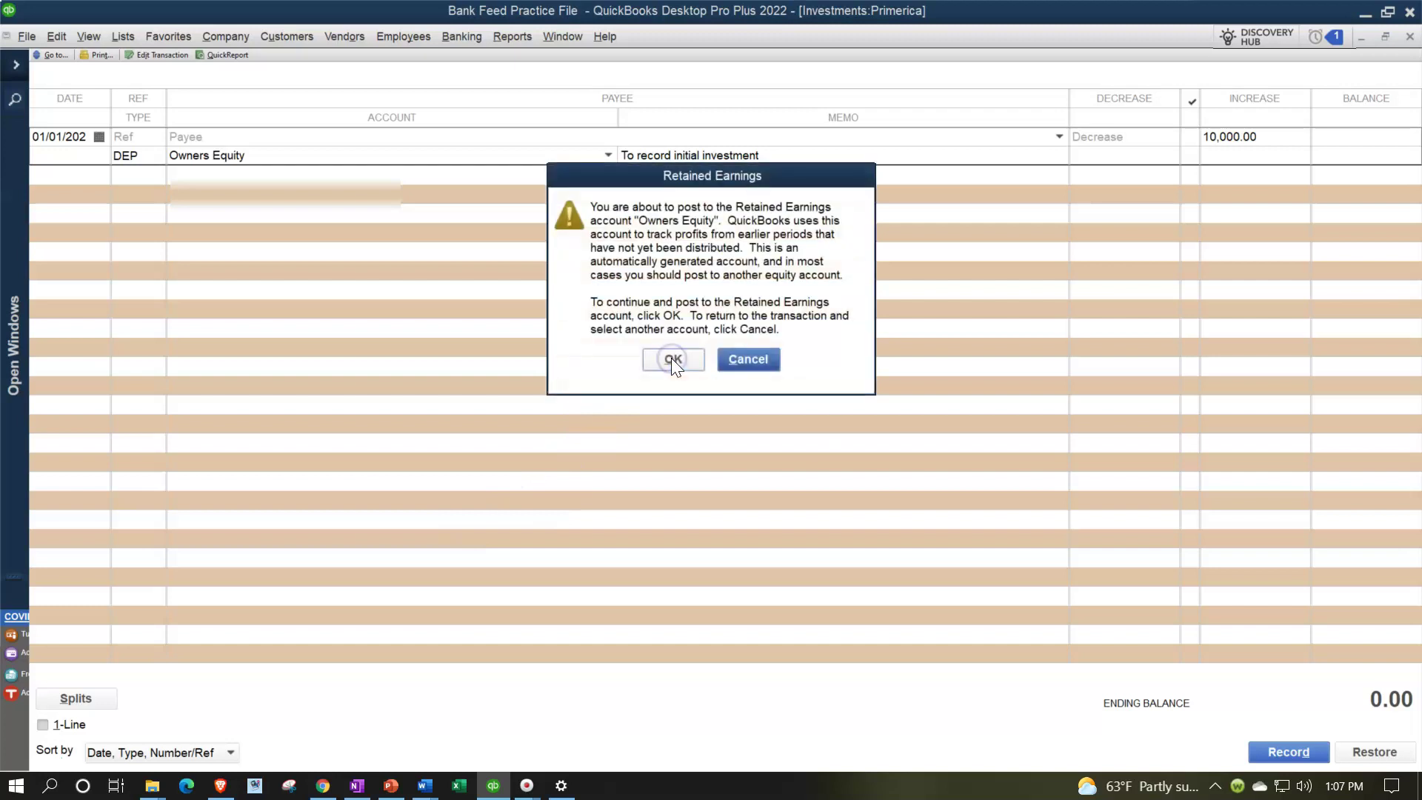
click(672, 358)
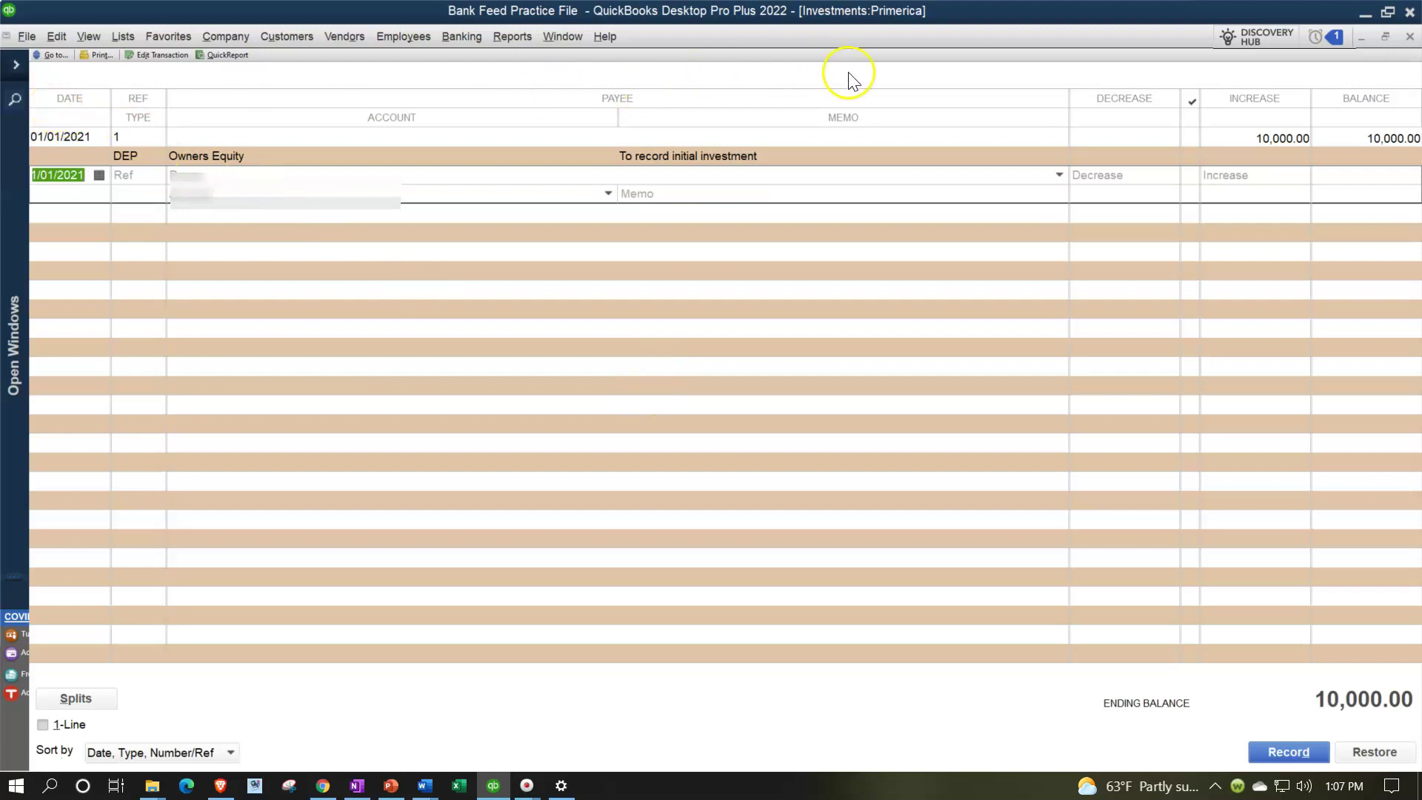
click(1410, 36)
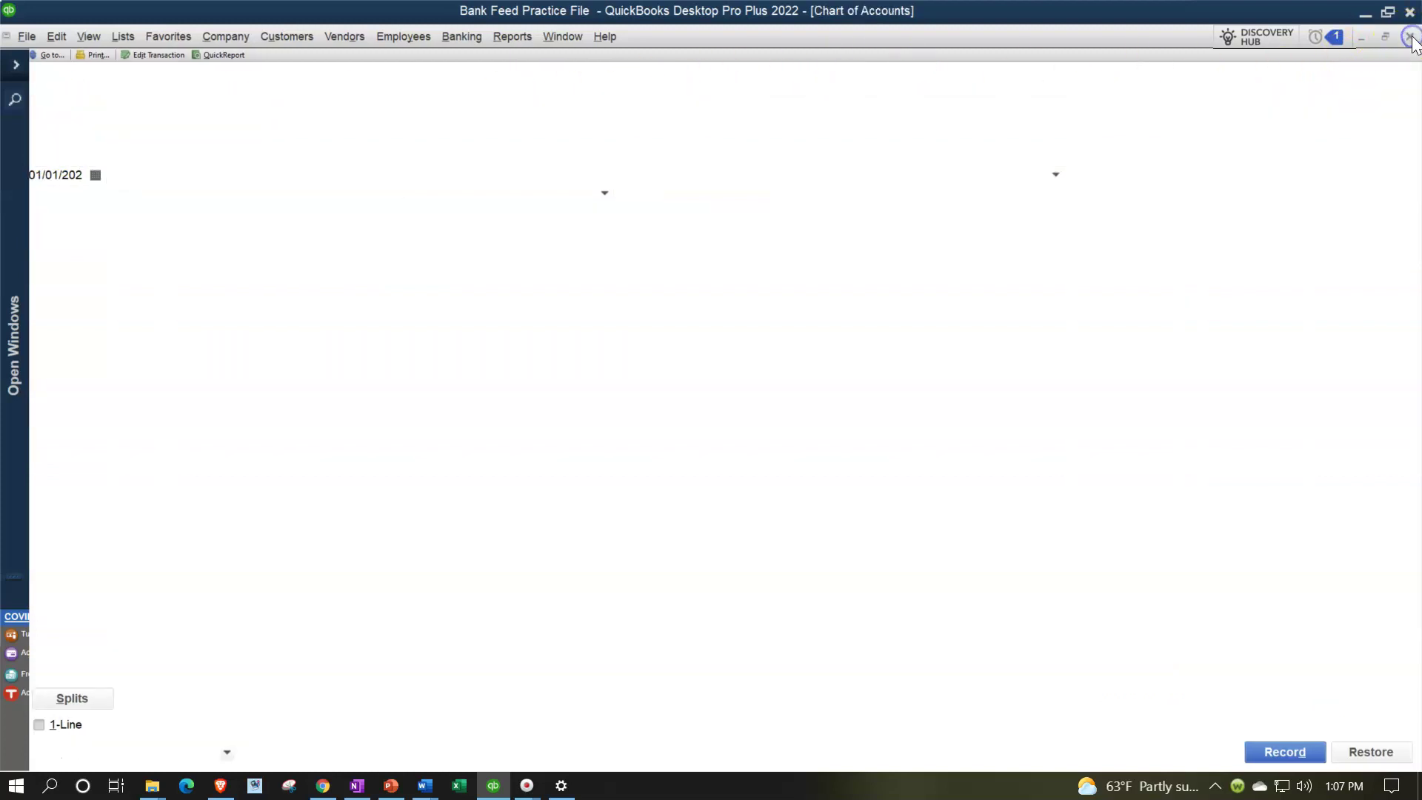
click(1410, 36)
Step: Restore the open-windows list and review Investments on the Balance Sheet by collapsing and expanding its subaccounts
click(13, 67)
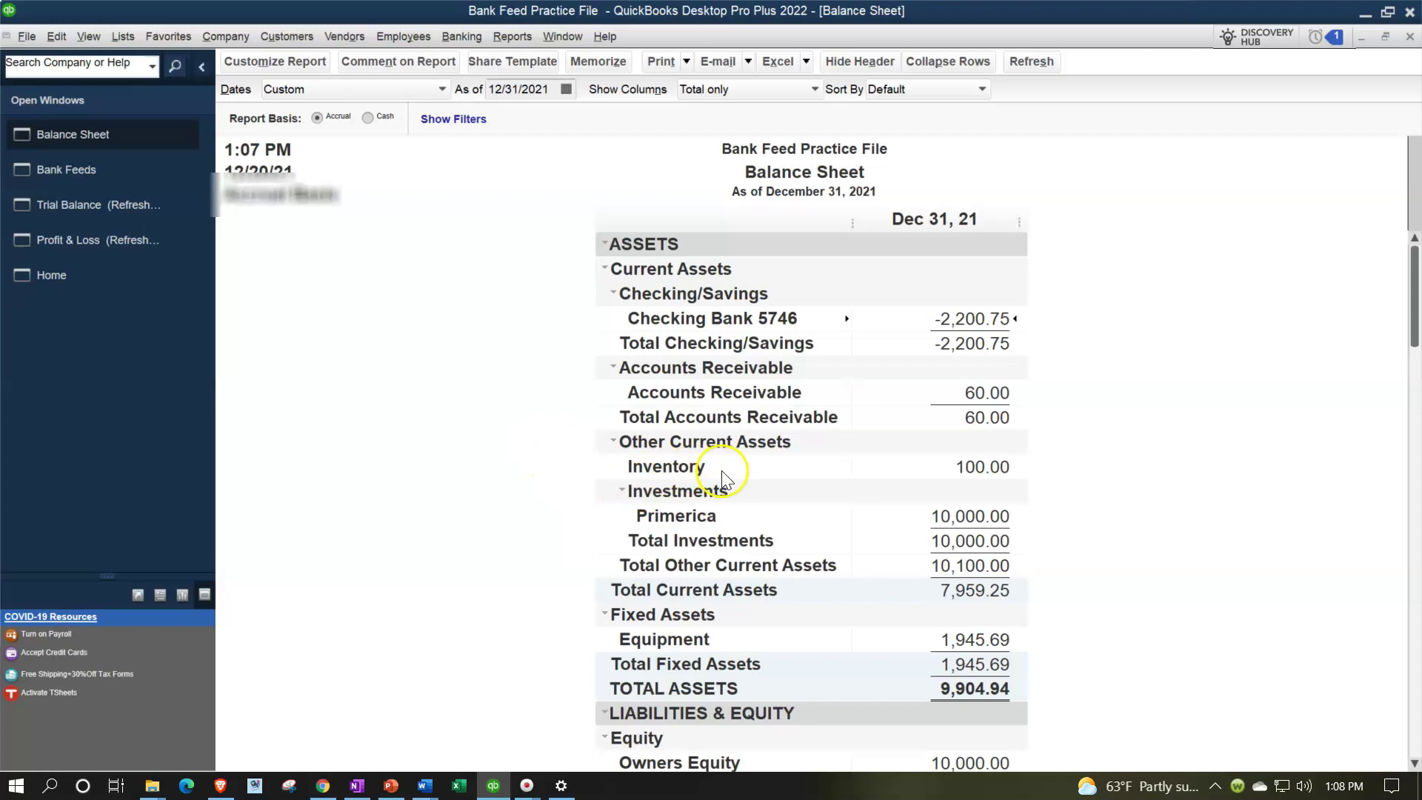
click(622, 491)
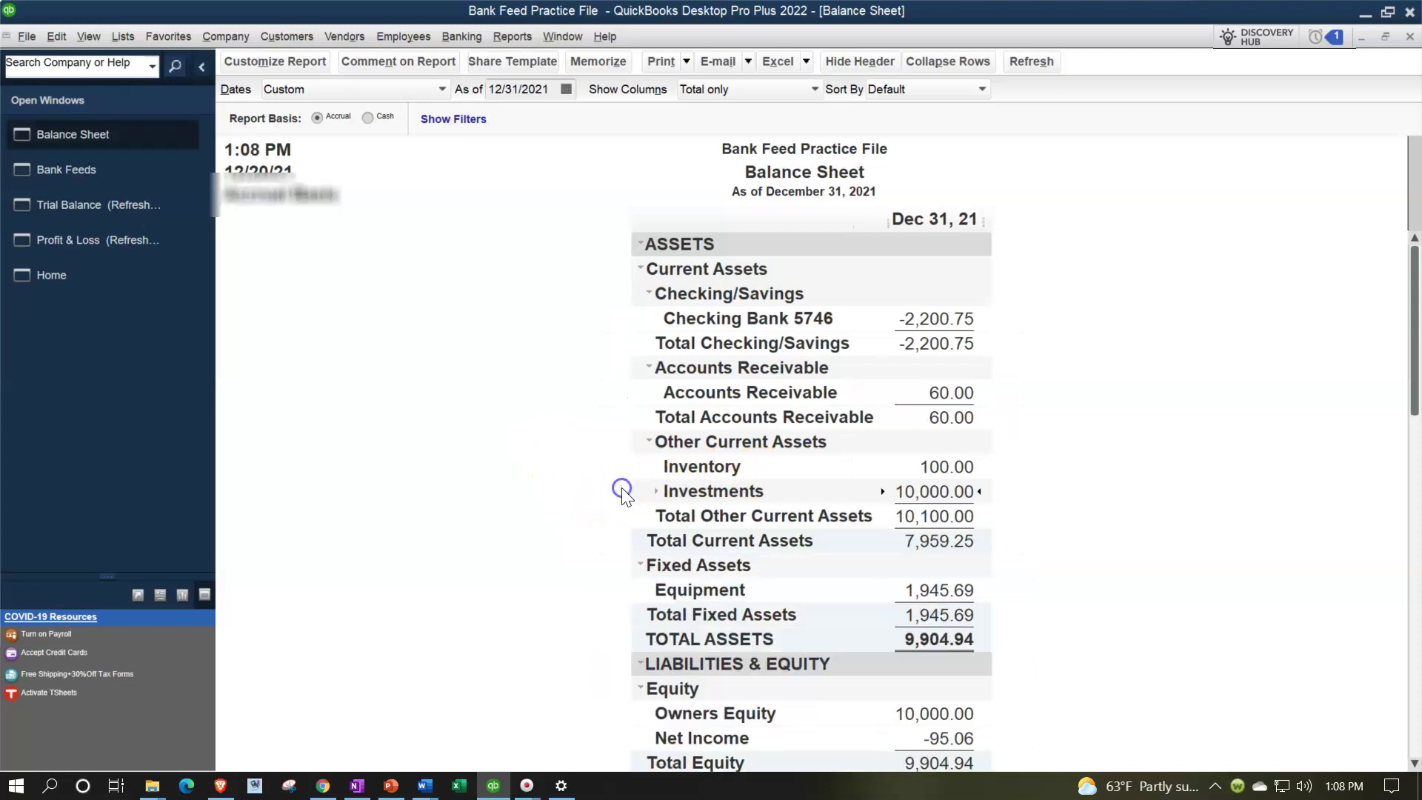
click(656, 491)
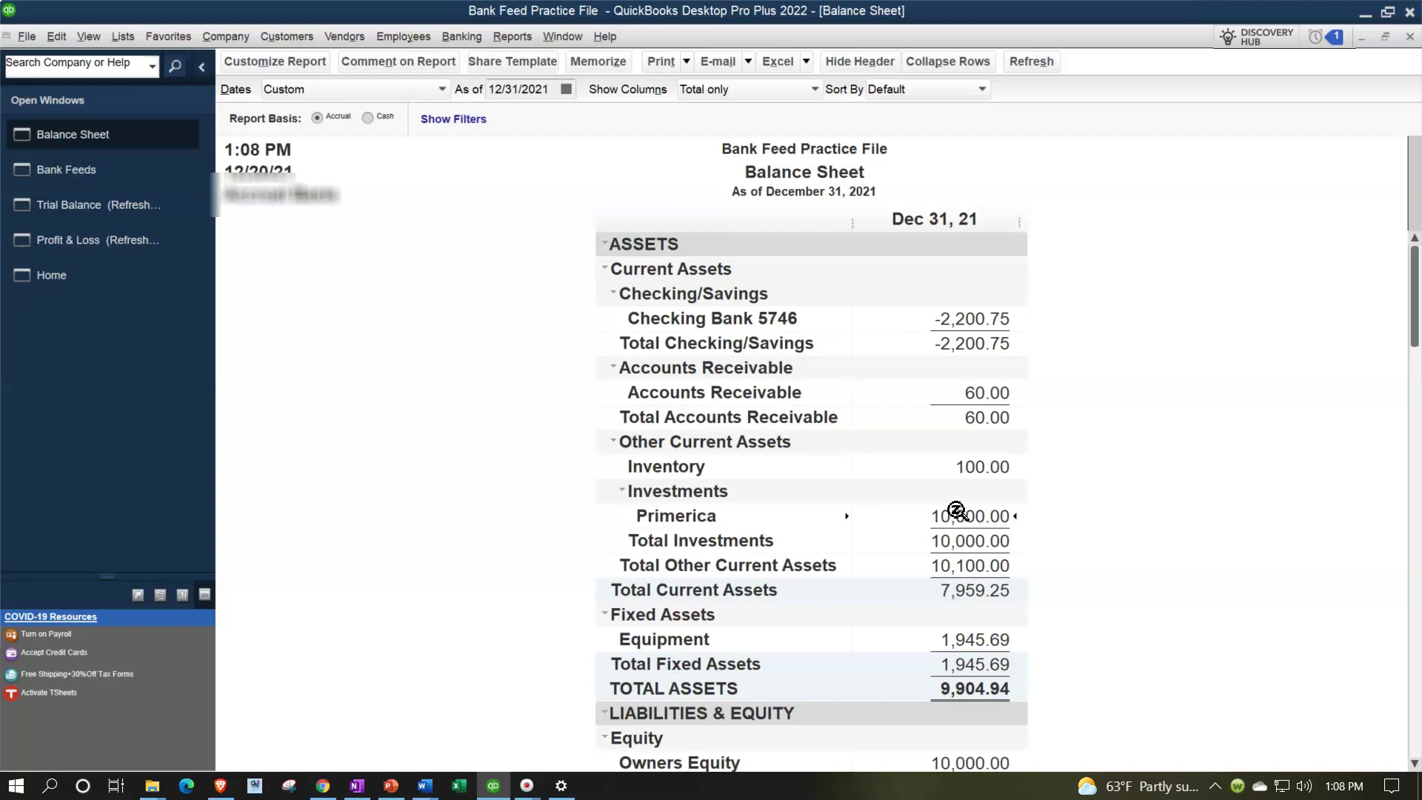
Step: Return to Bank Feeds with the open-windows list collapsed and widen the Downloaded as column
click(126, 169)
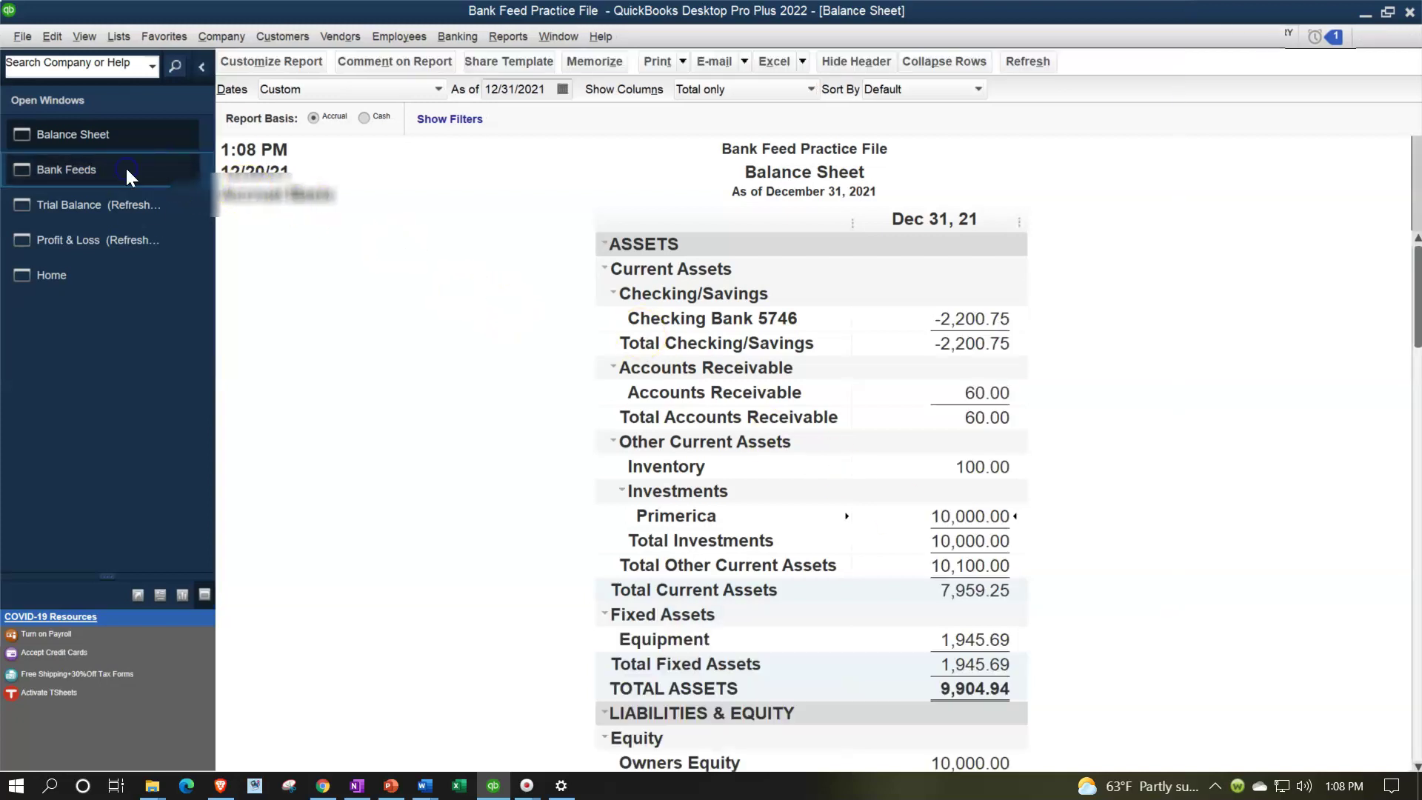
click(201, 67)
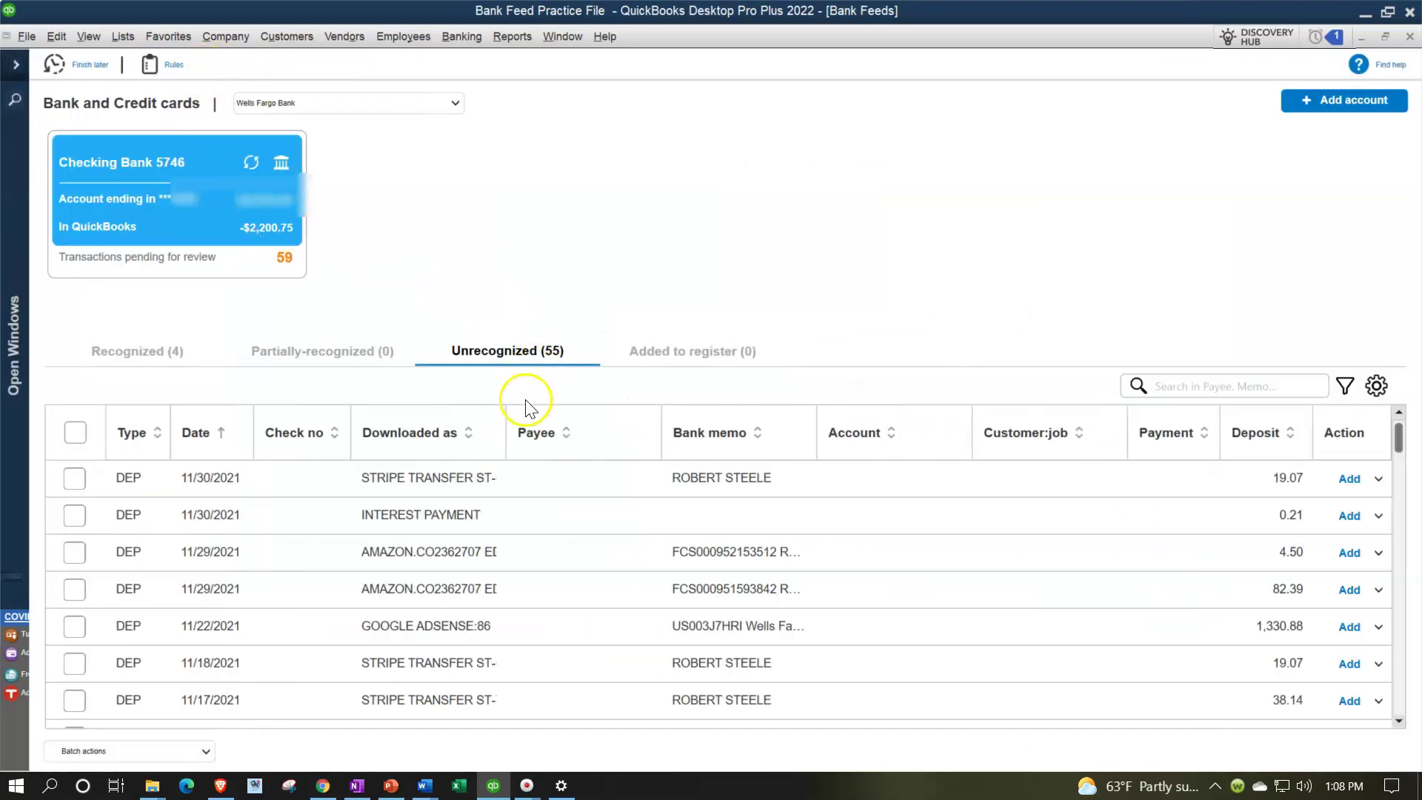
drag(507, 415, 619, 508)
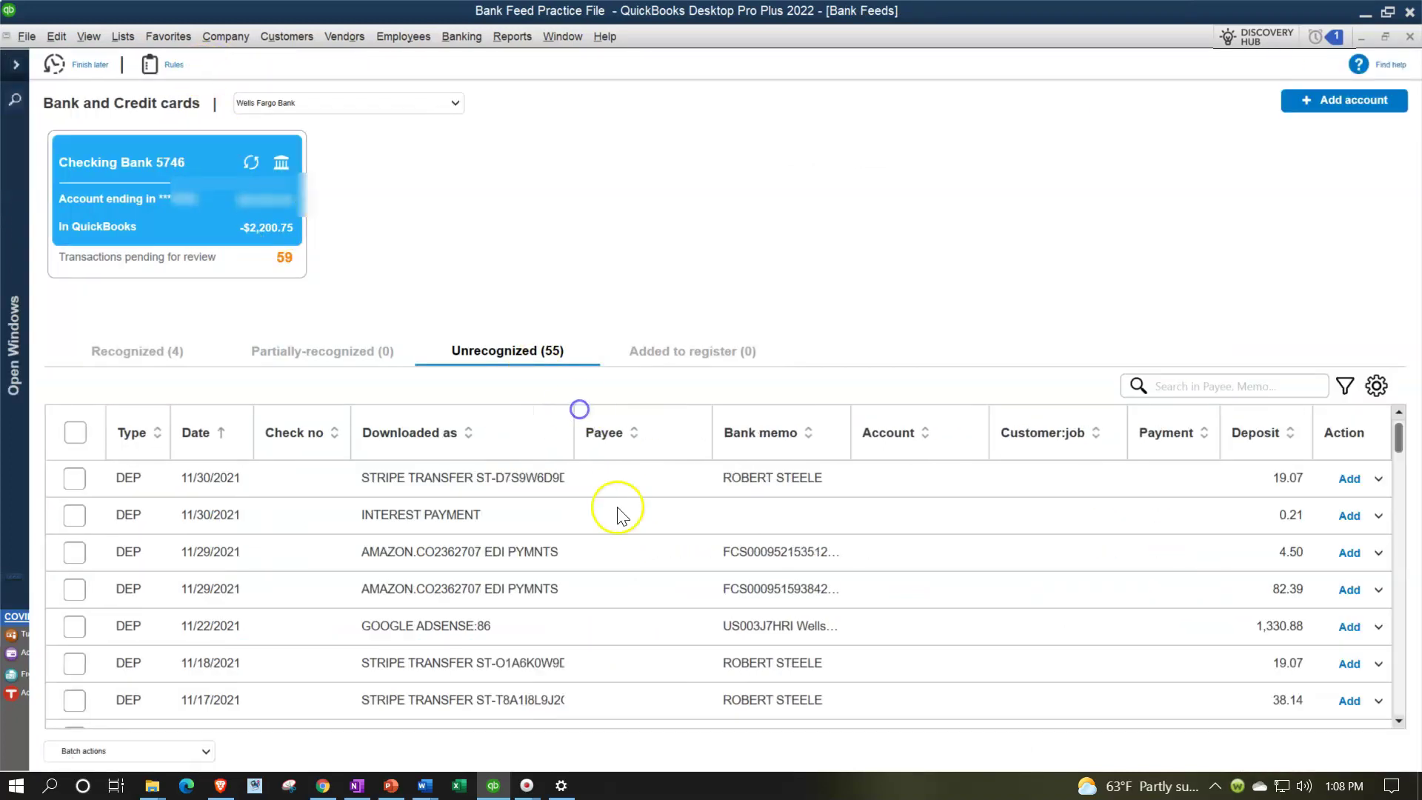
Step: Select the 11/17/2021 PRIMERICA LIFE INS. PREM transaction and set its payee to the vendor Primerica
scroll(621, 570, down, 1)
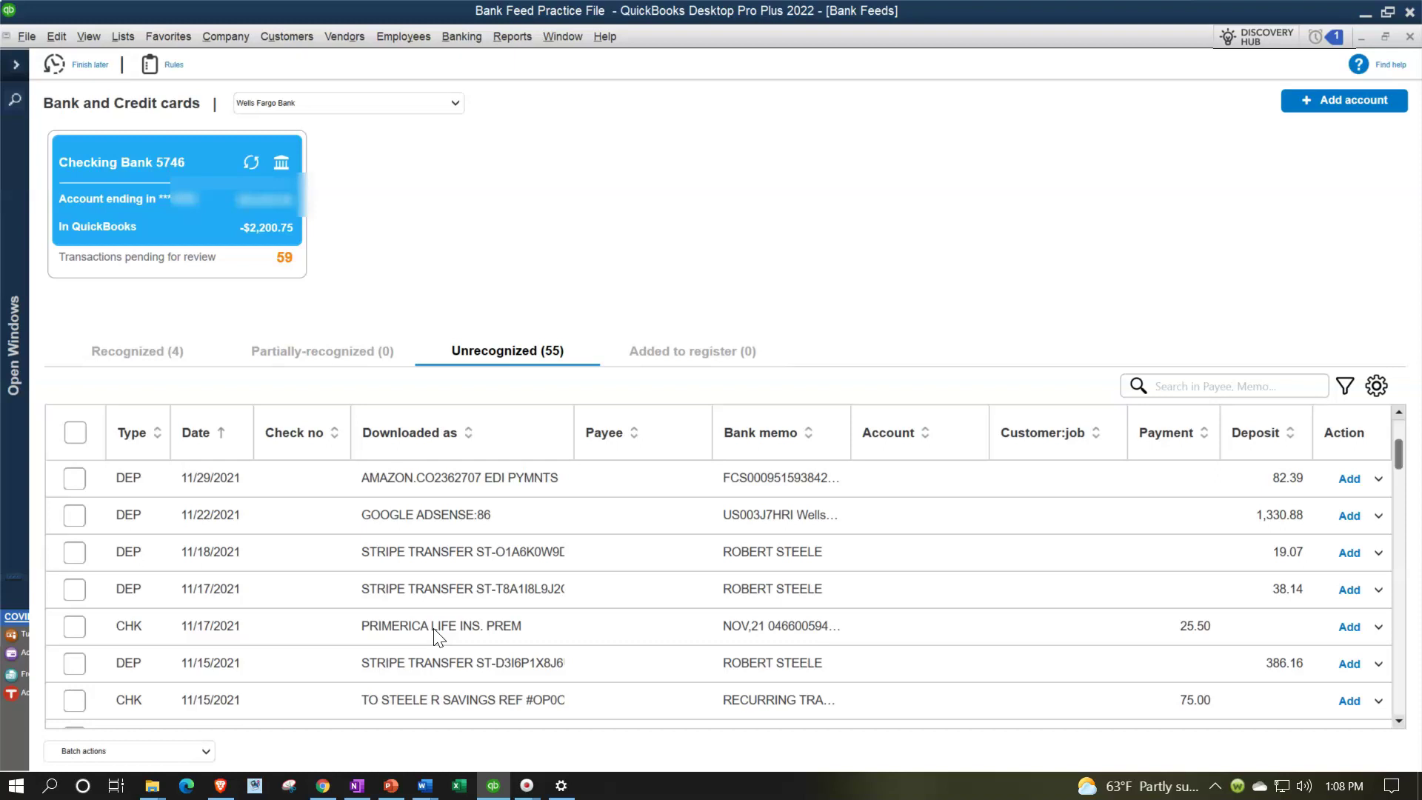
scroll(444, 593, down, 1)
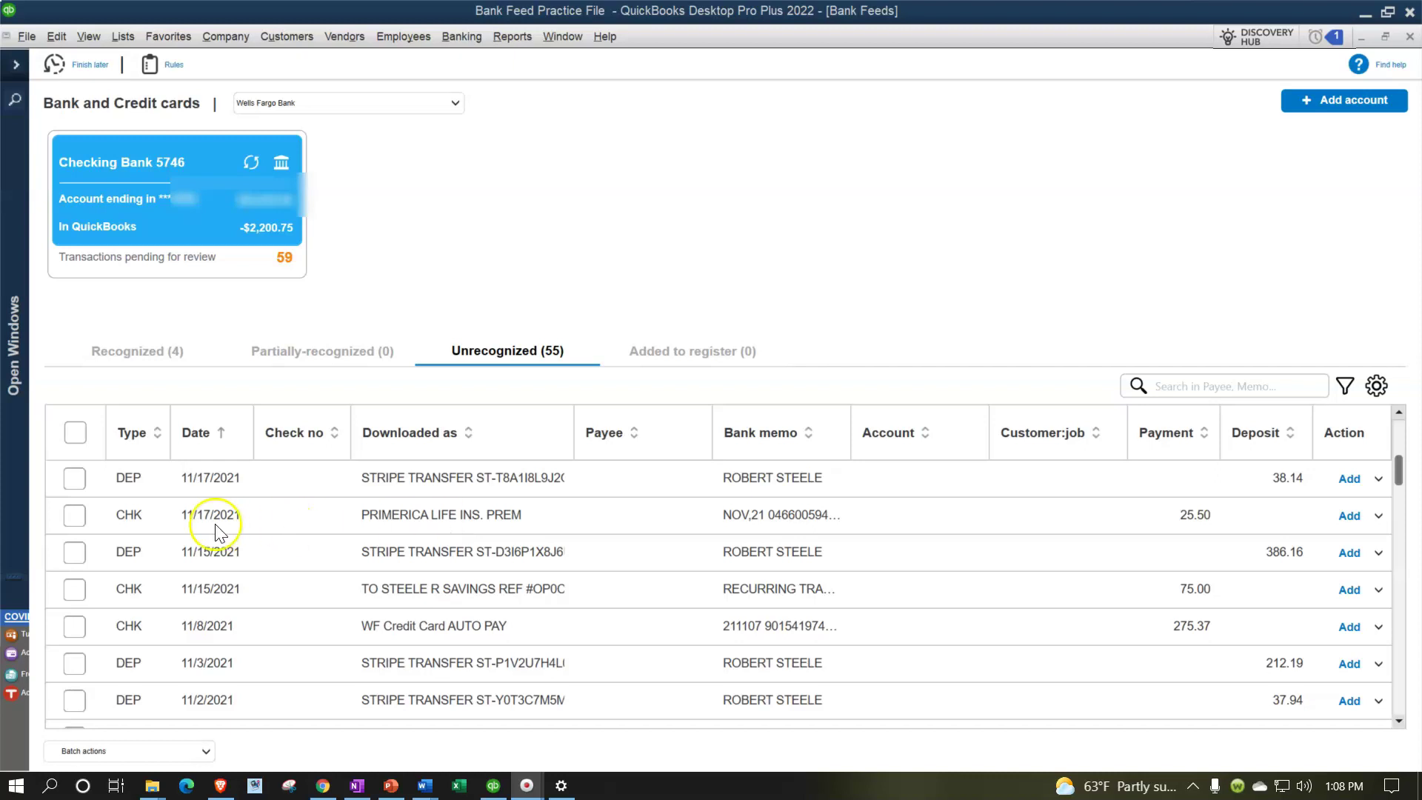
click(74, 517)
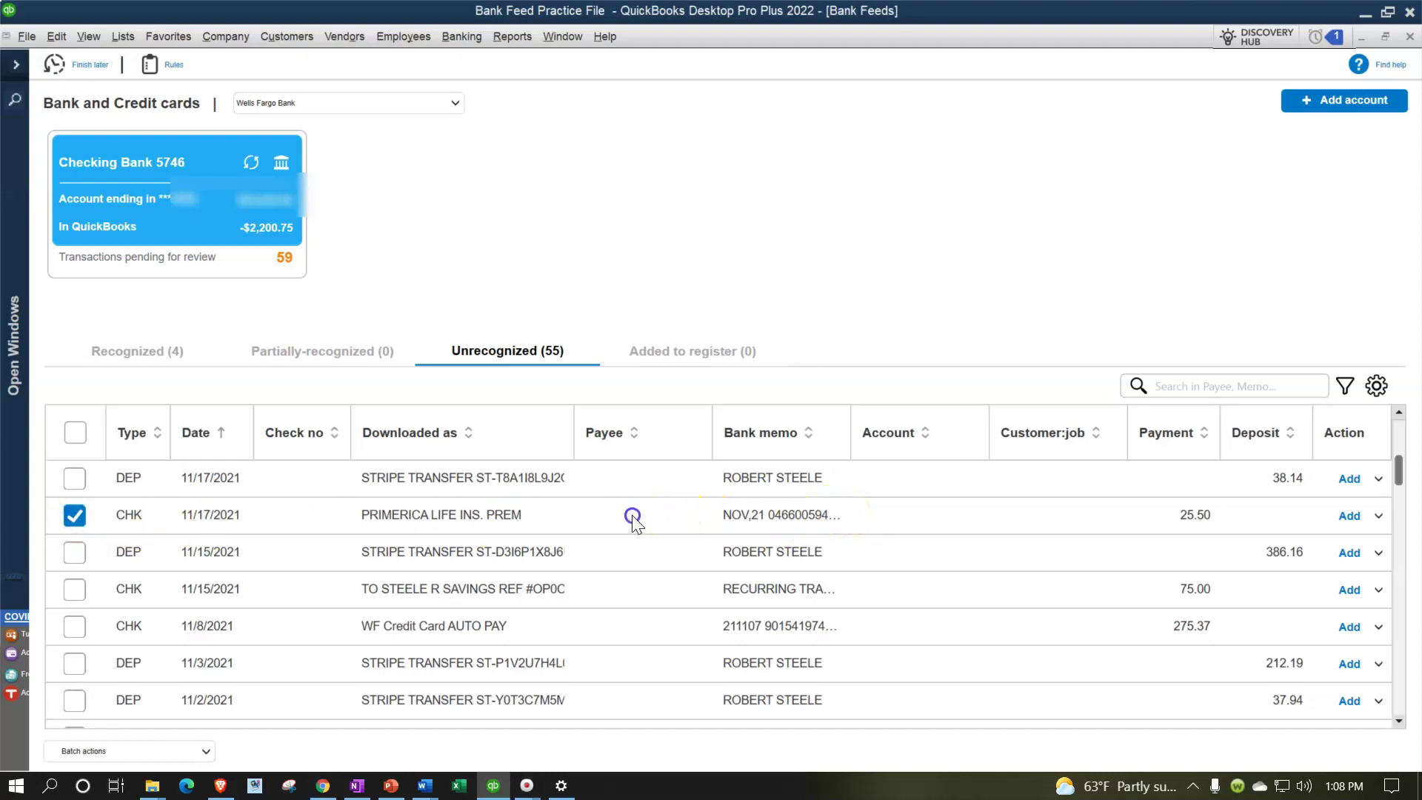
click(591, 512)
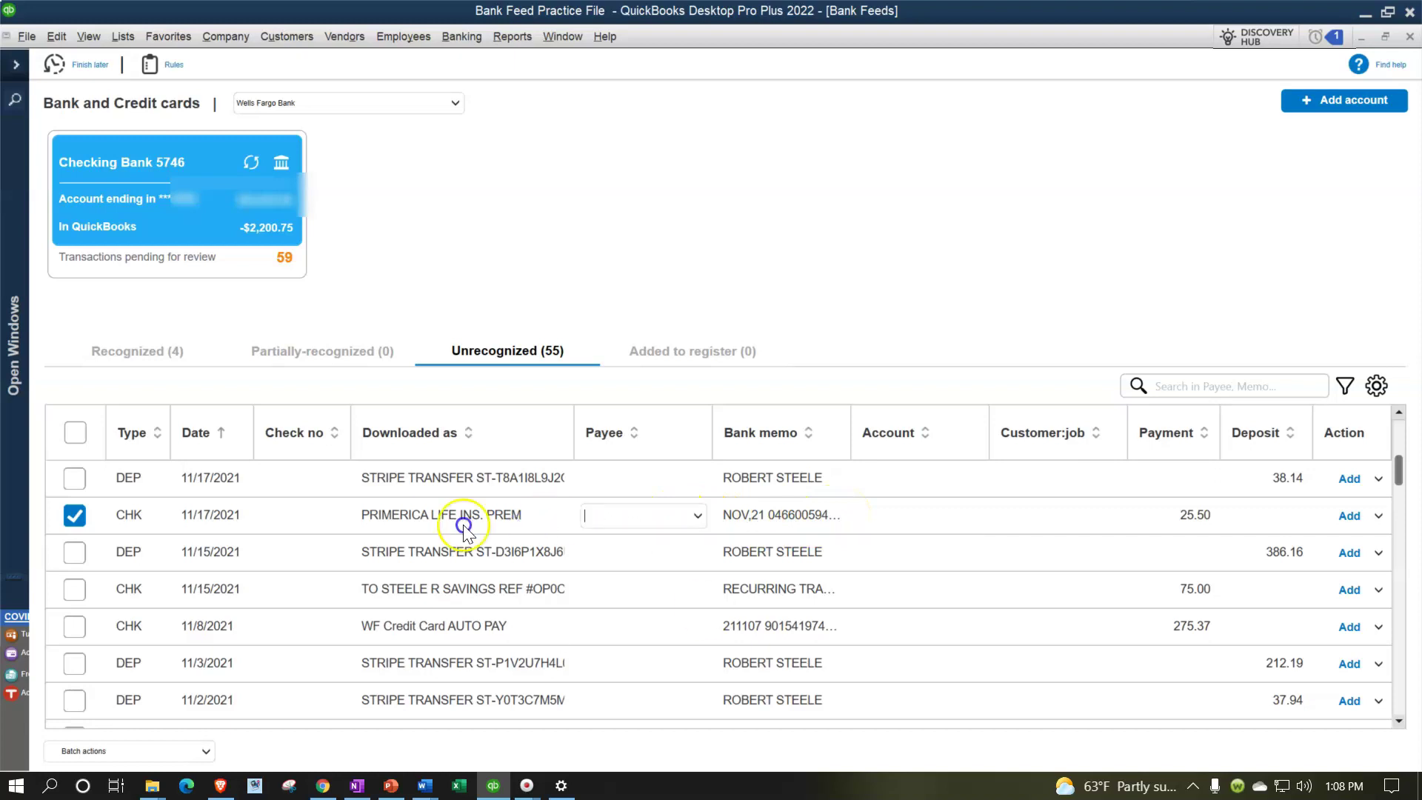
text(Primerica)
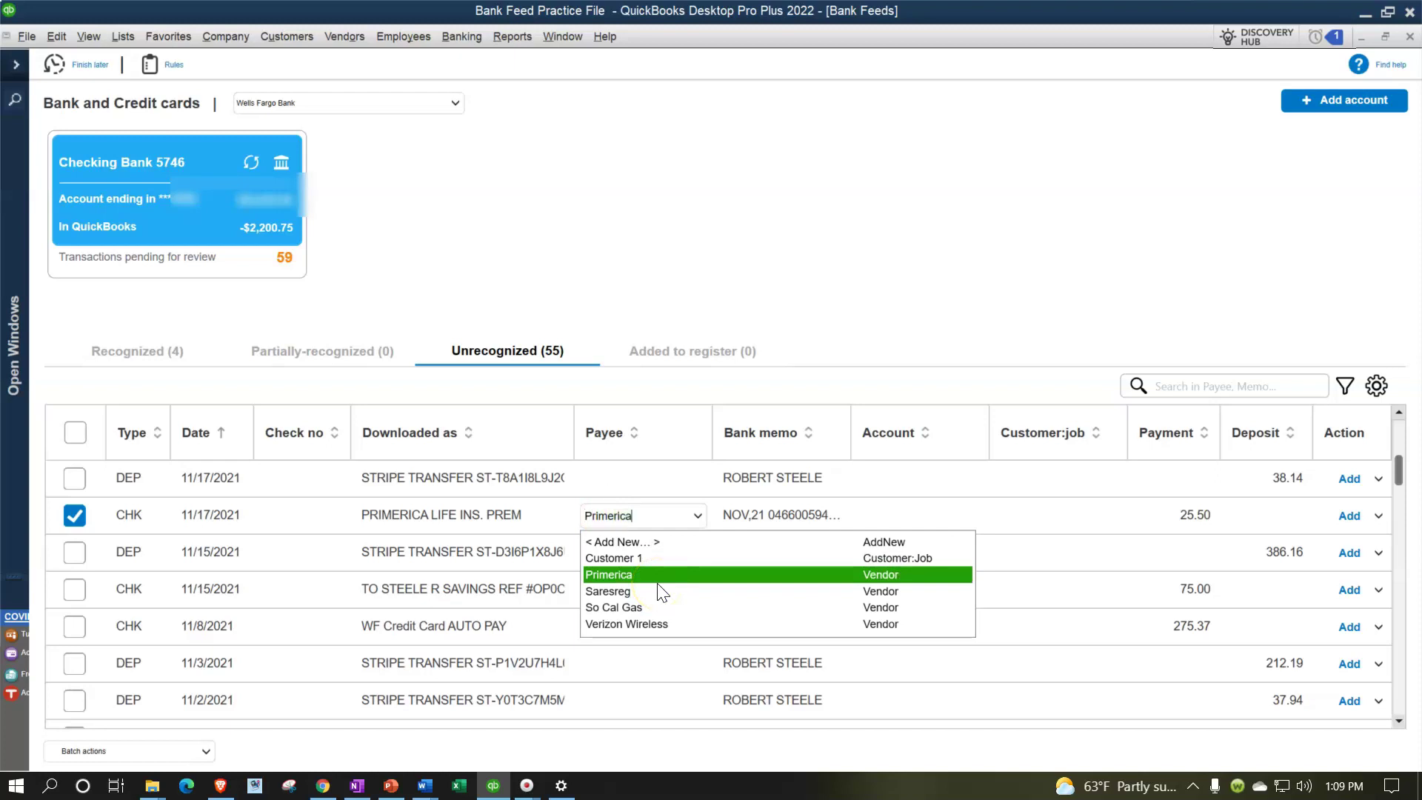
key(Tab)
key(Tab)
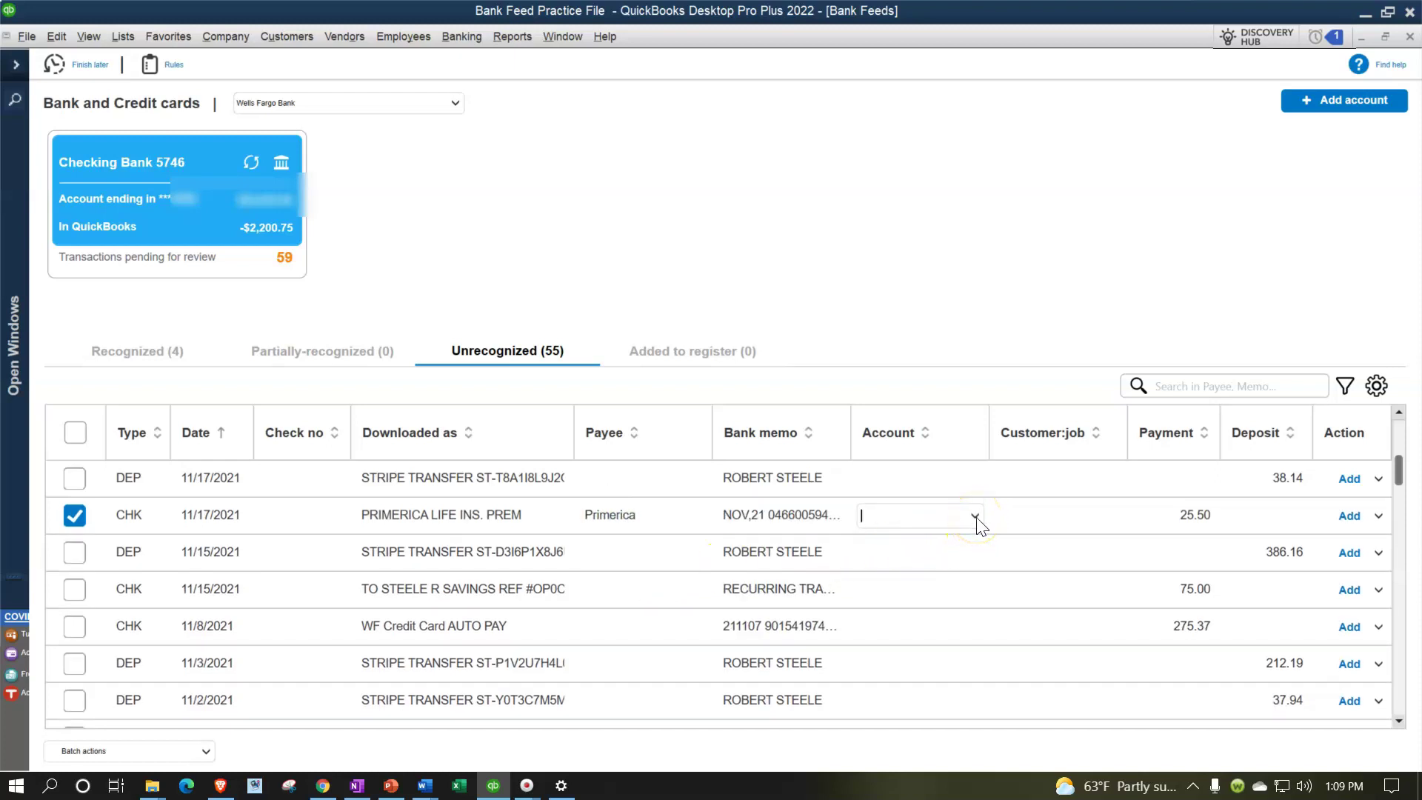
Step: Assign the PRIMERICA LIFE INS. PREM transaction to Investments:Primerica, add it to the register, and view the transactions added to the register
text(Investments)
key(Tab)
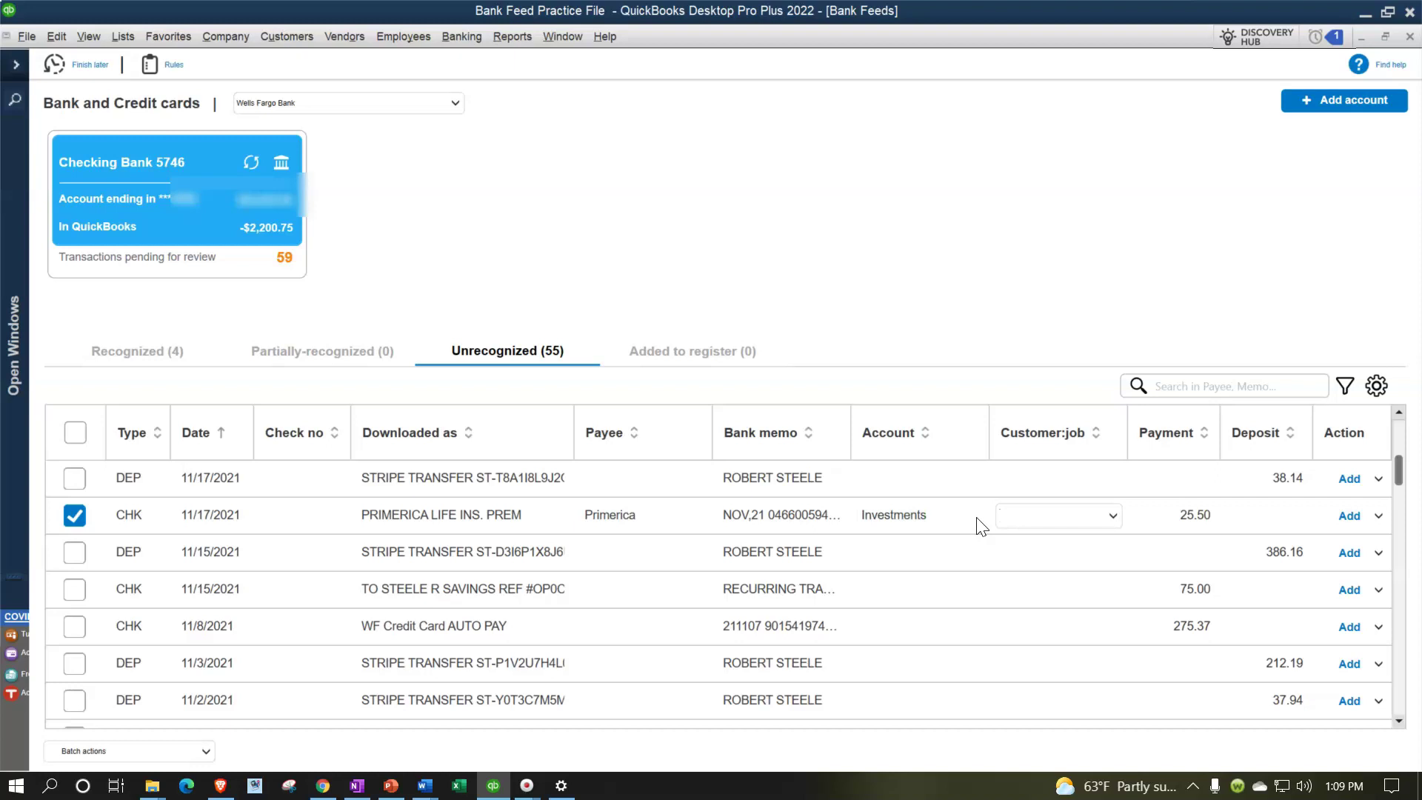
click(1378, 516)
click(1336, 536)
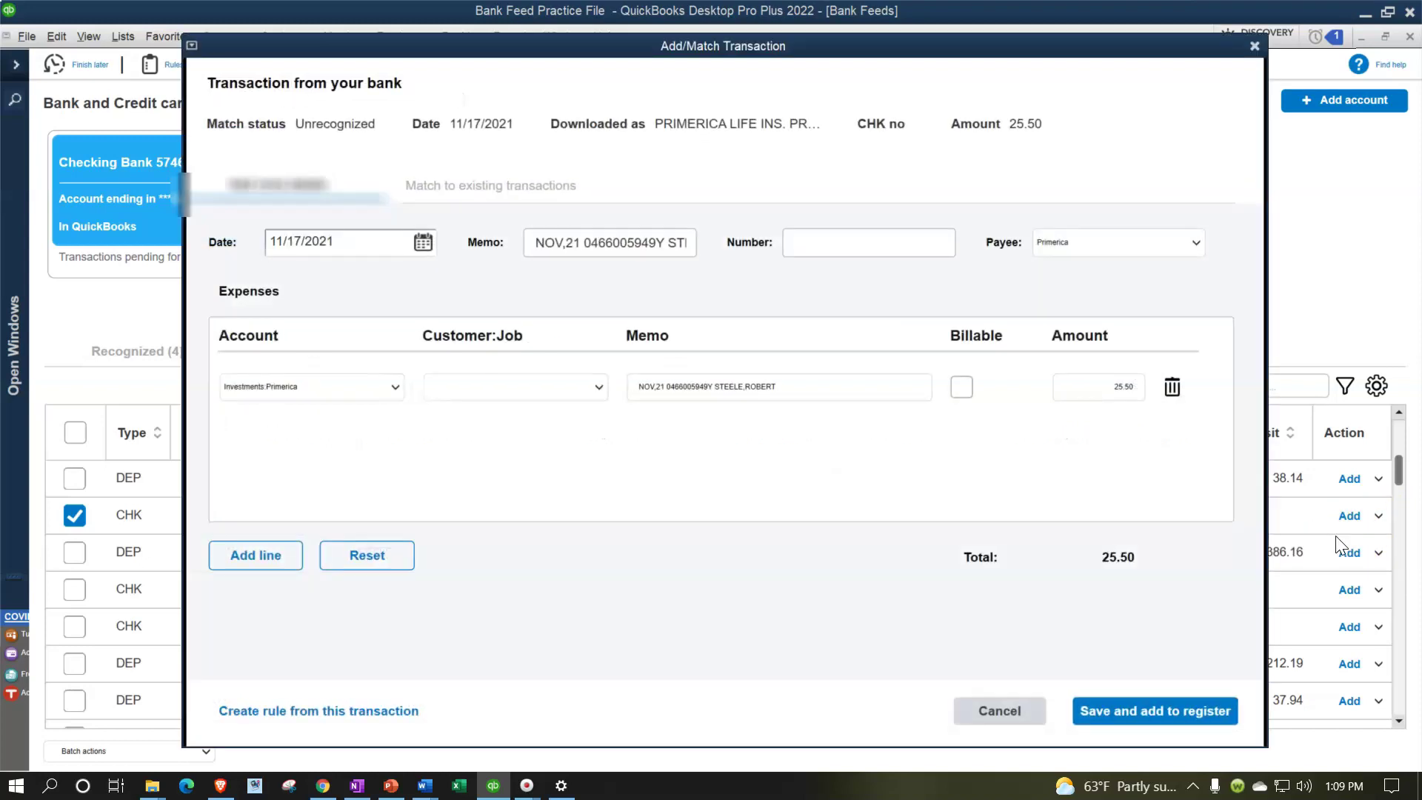
click(374, 286)
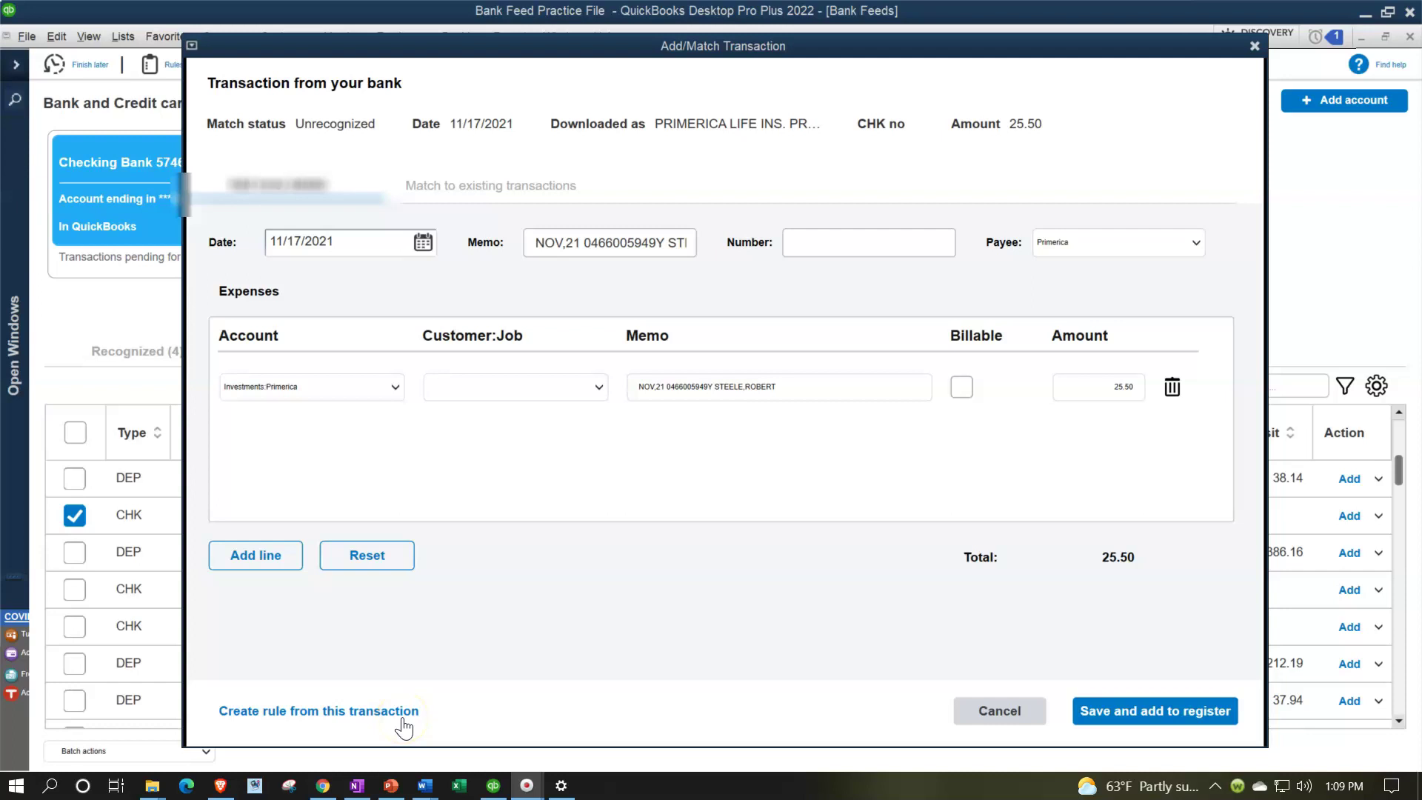
click(1132, 718)
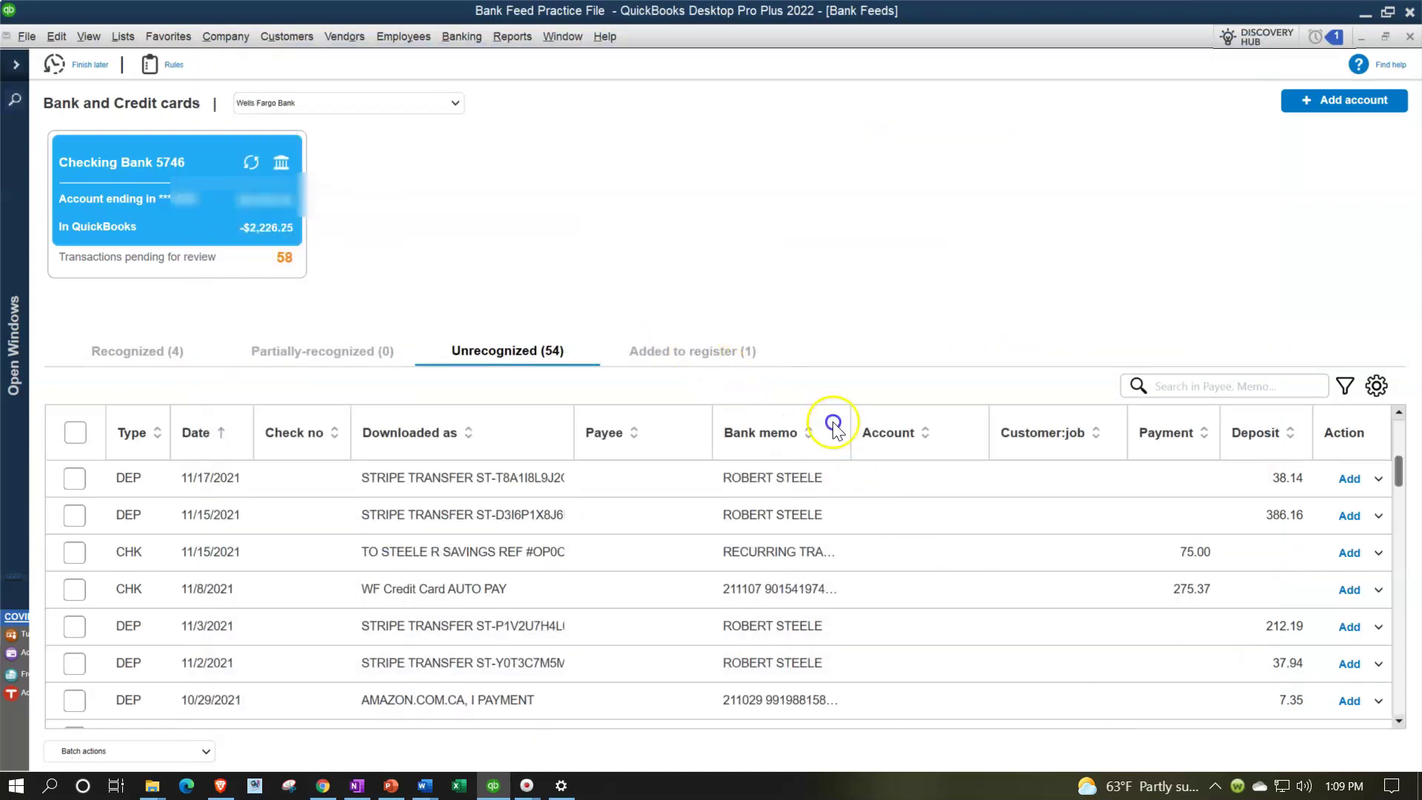
click(692, 352)
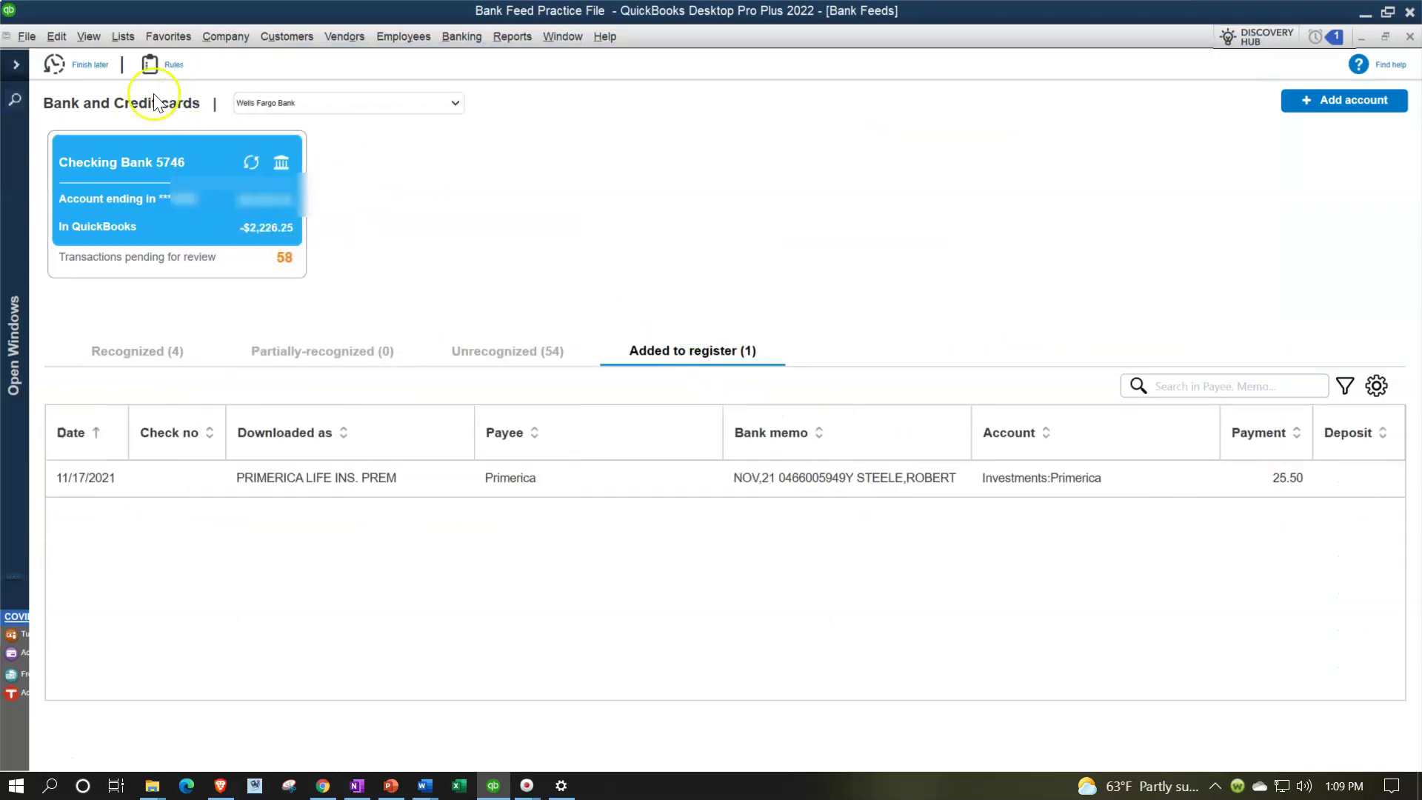
Step: Trace the Primerica investment balance on the Balance Sheet down to its 11/17/2021 check and close the check and the transaction report
click(16, 64)
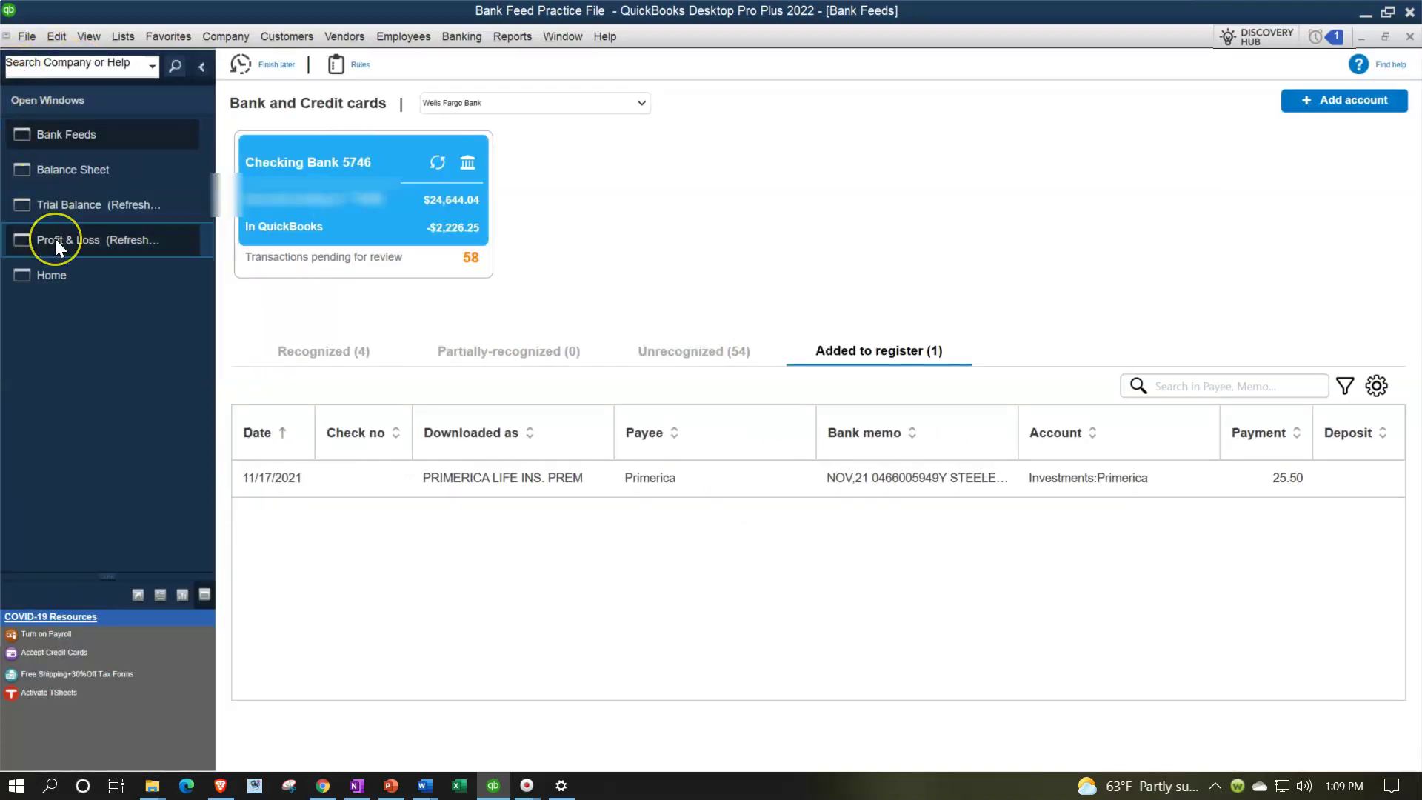
click(86, 173)
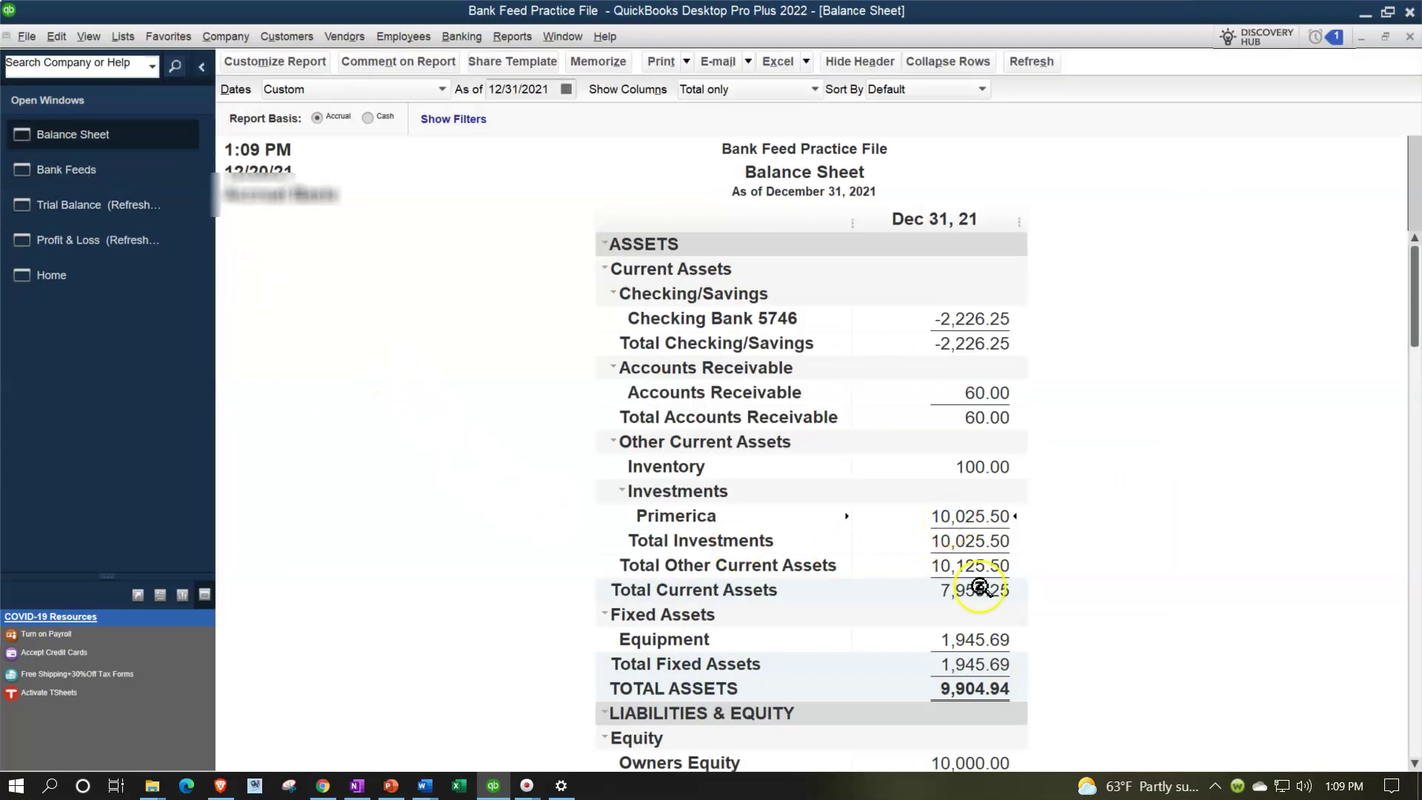
double_click(980, 516)
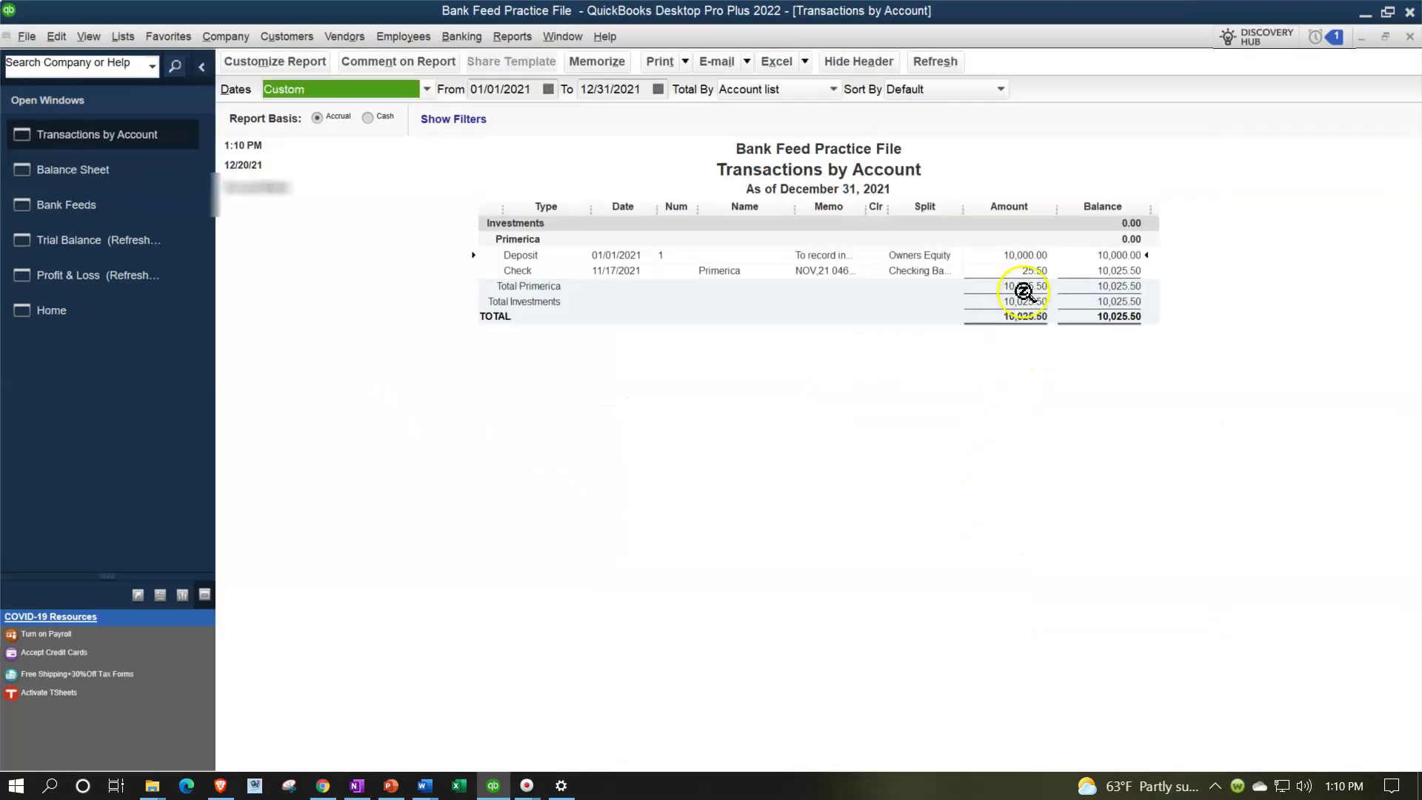
click(1029, 271)
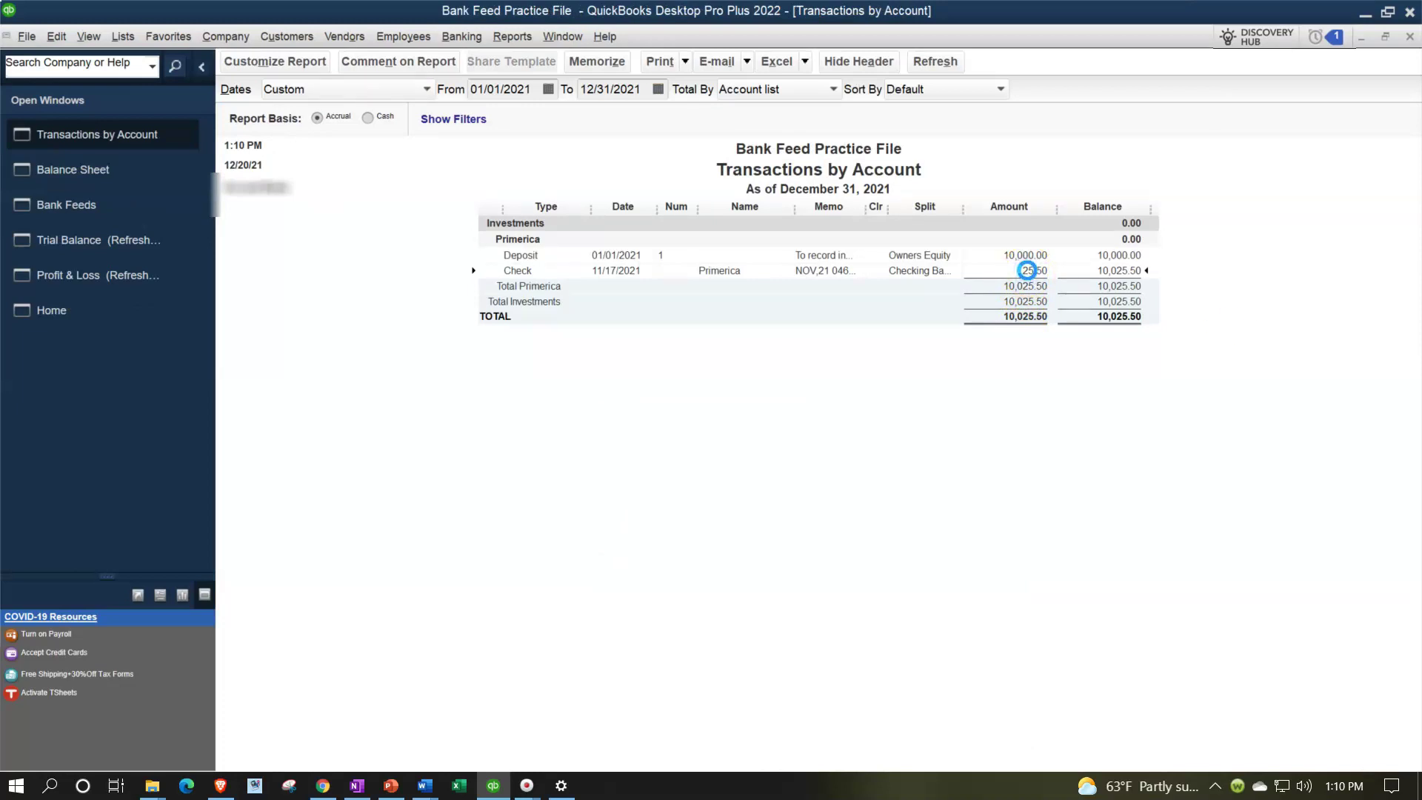
double_click(1028, 270)
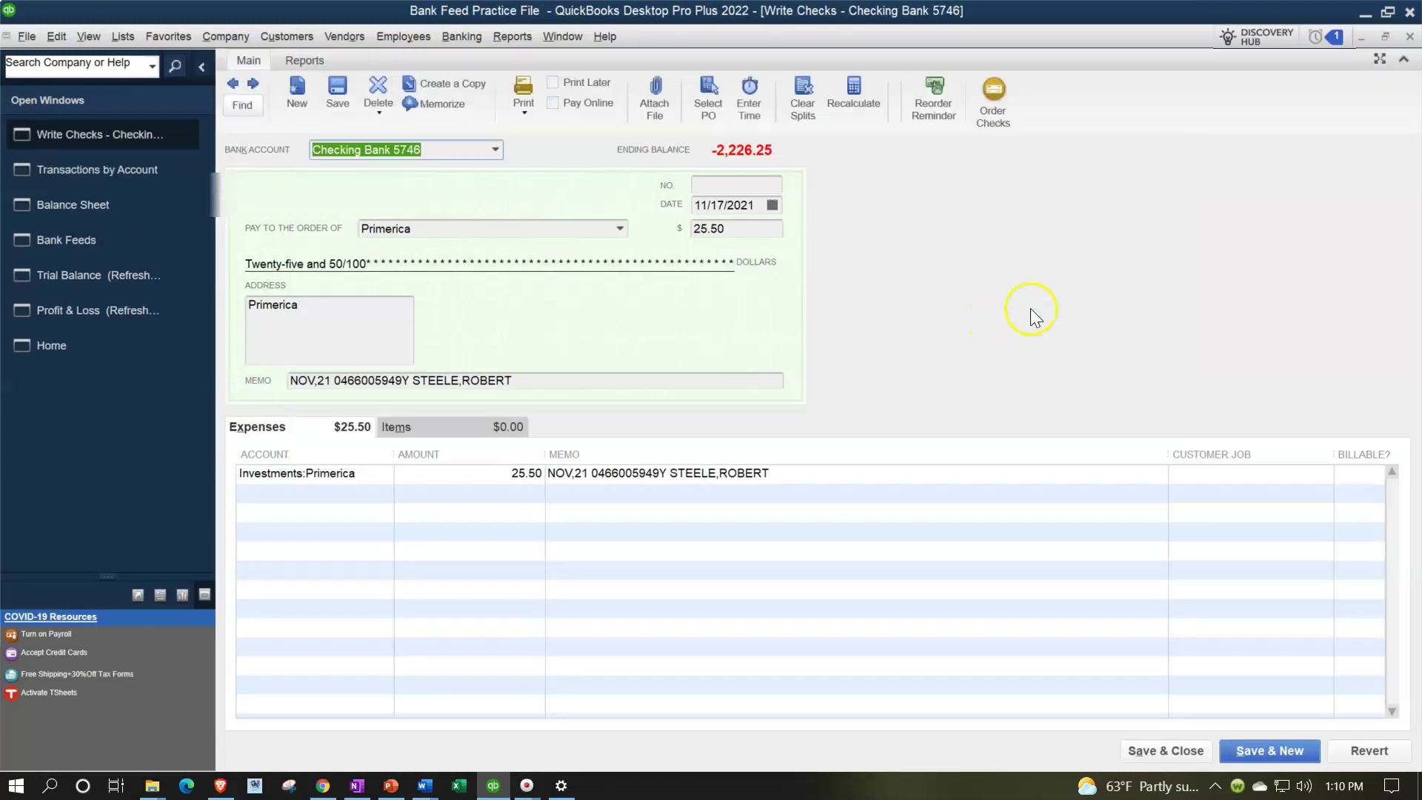
click(1409, 35)
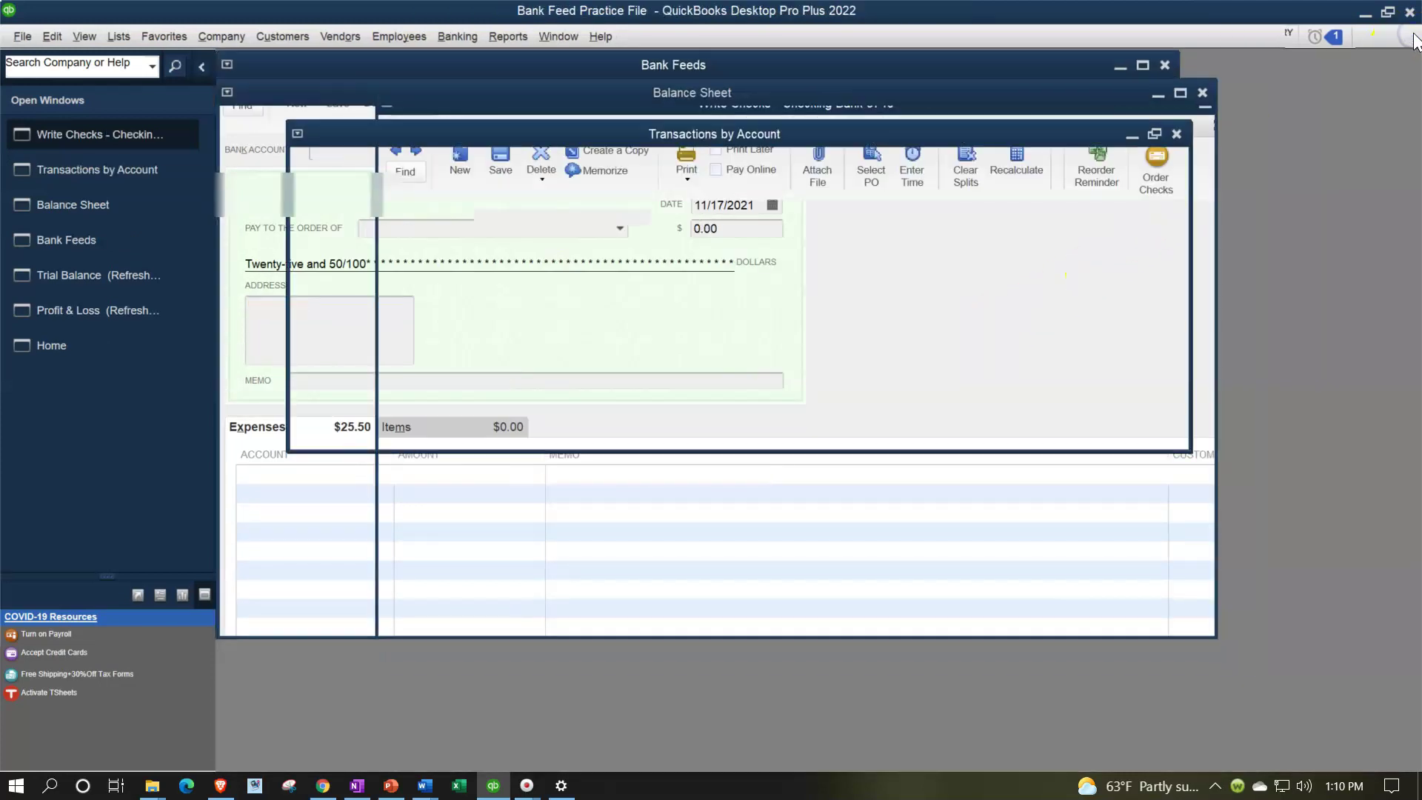
click(1410, 36)
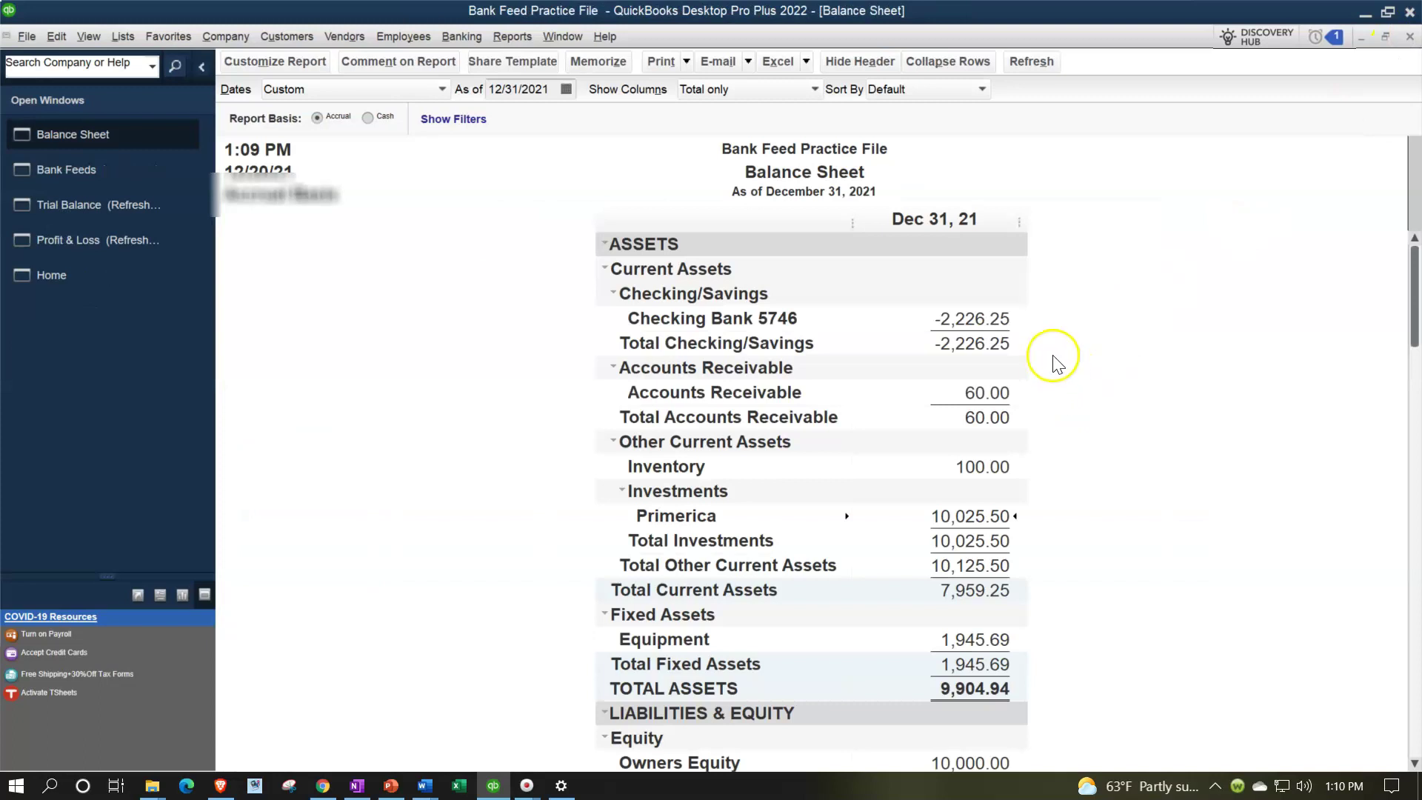
Step: Review the transactions behind Checking Bank 5746, close that report, and examine the Investments and Equity lines of the Balance Sheet
double_click(989, 320)
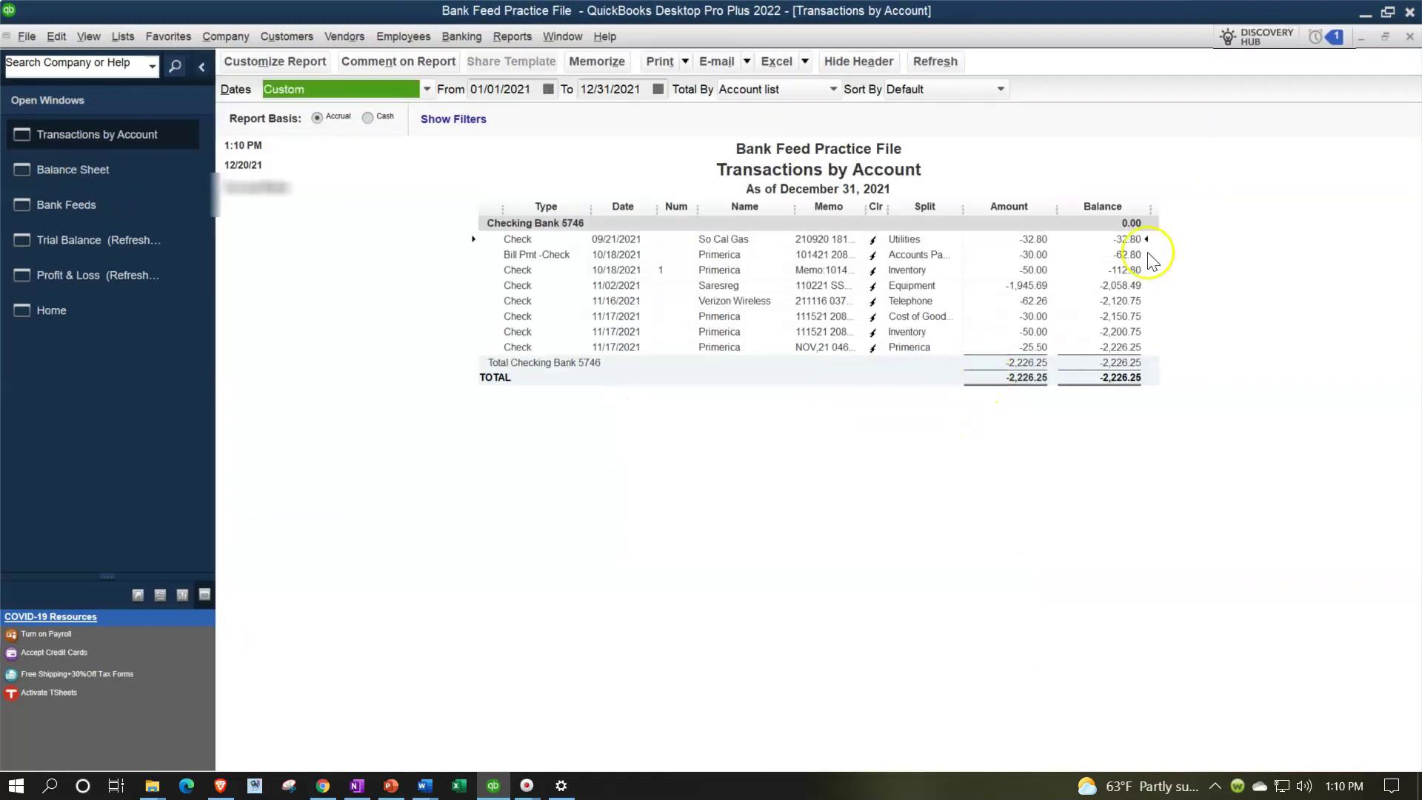
click(1410, 36)
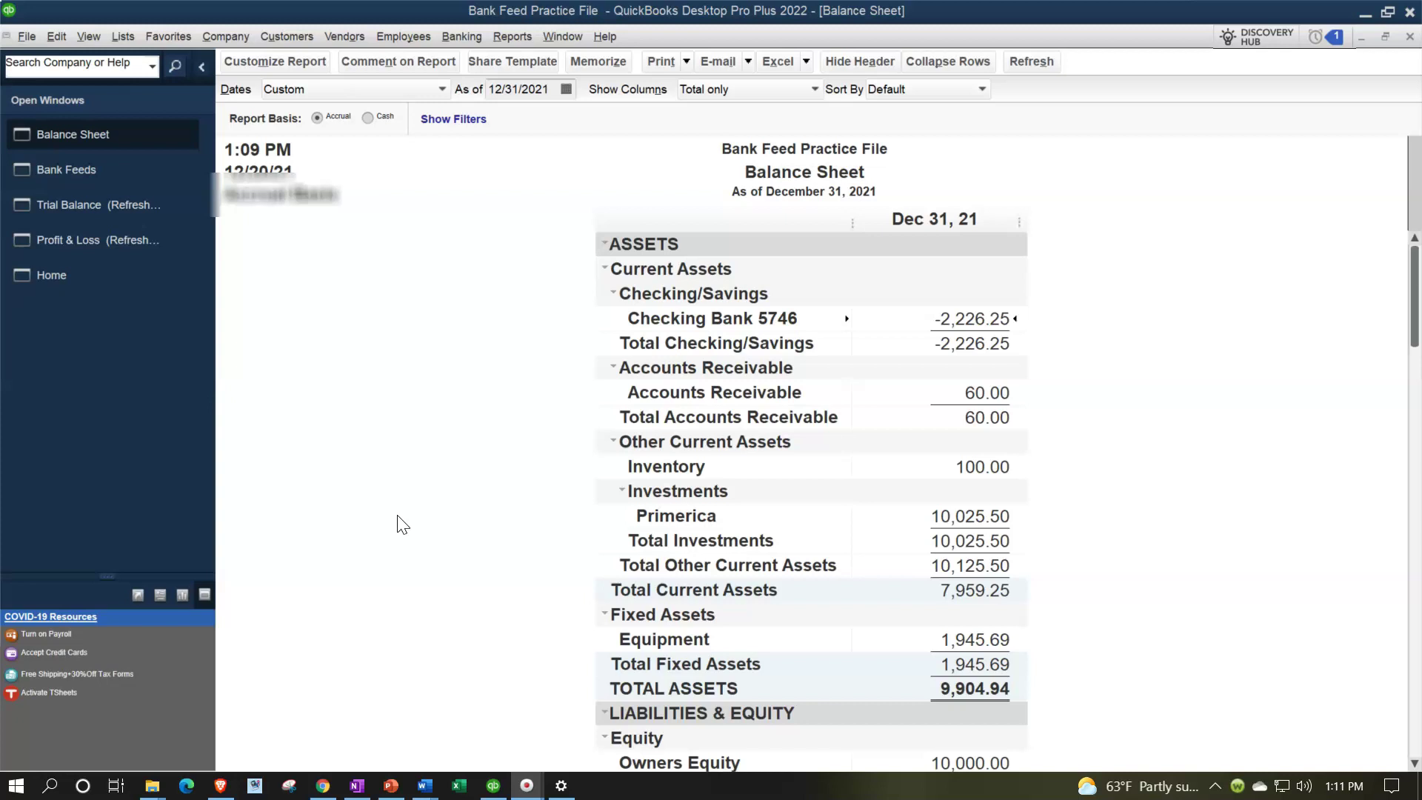
scroll(402, 525, down, 1)
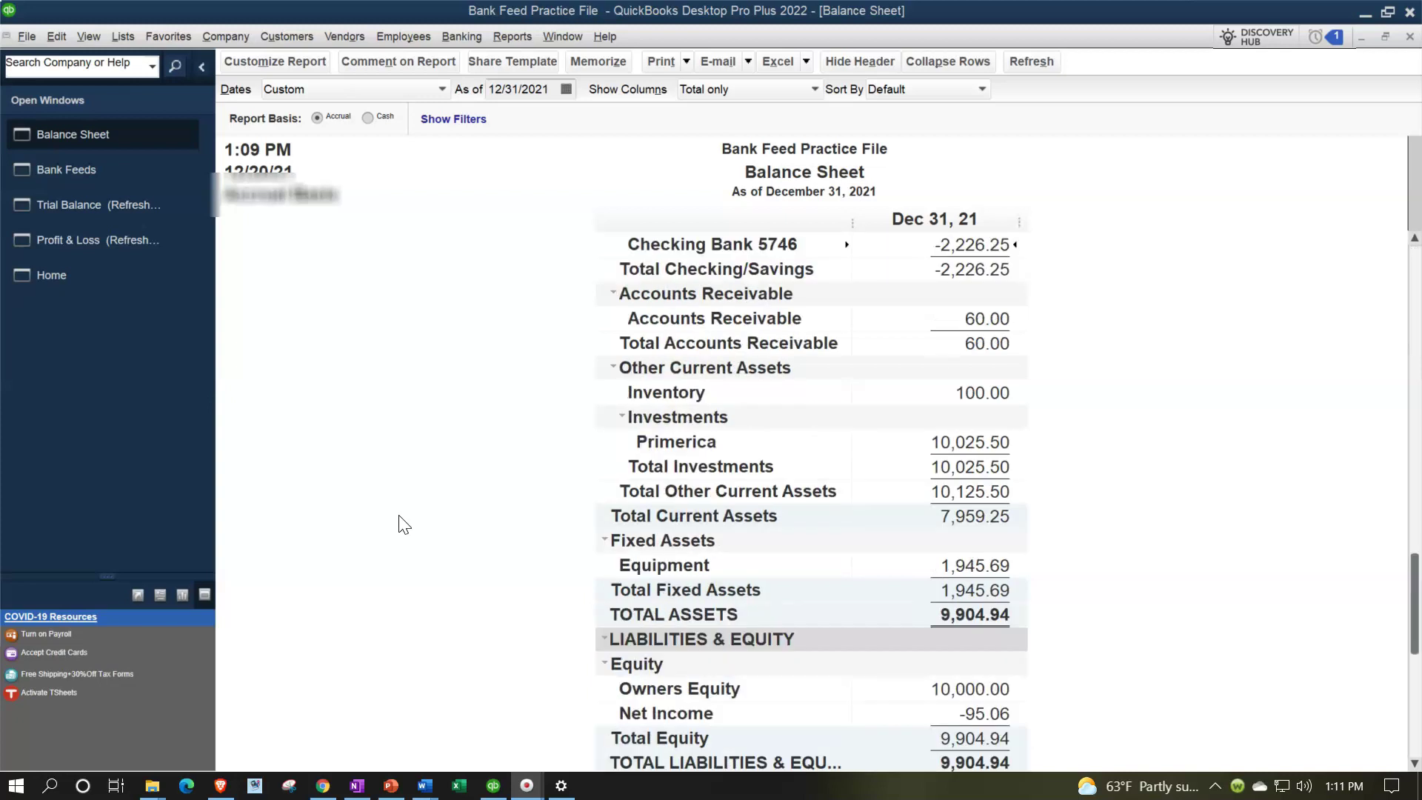
scroll(402, 525, down, 1)
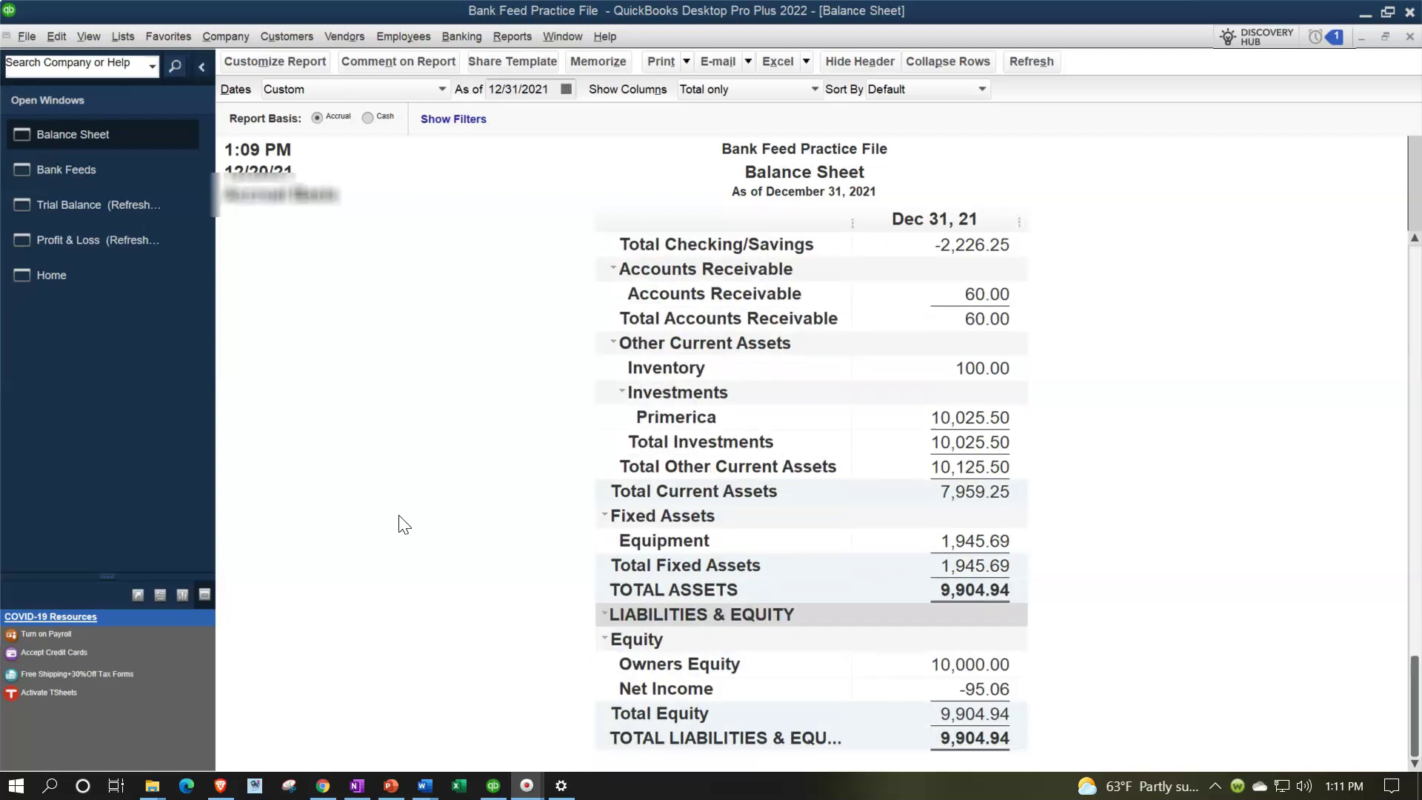
click(960, 412)
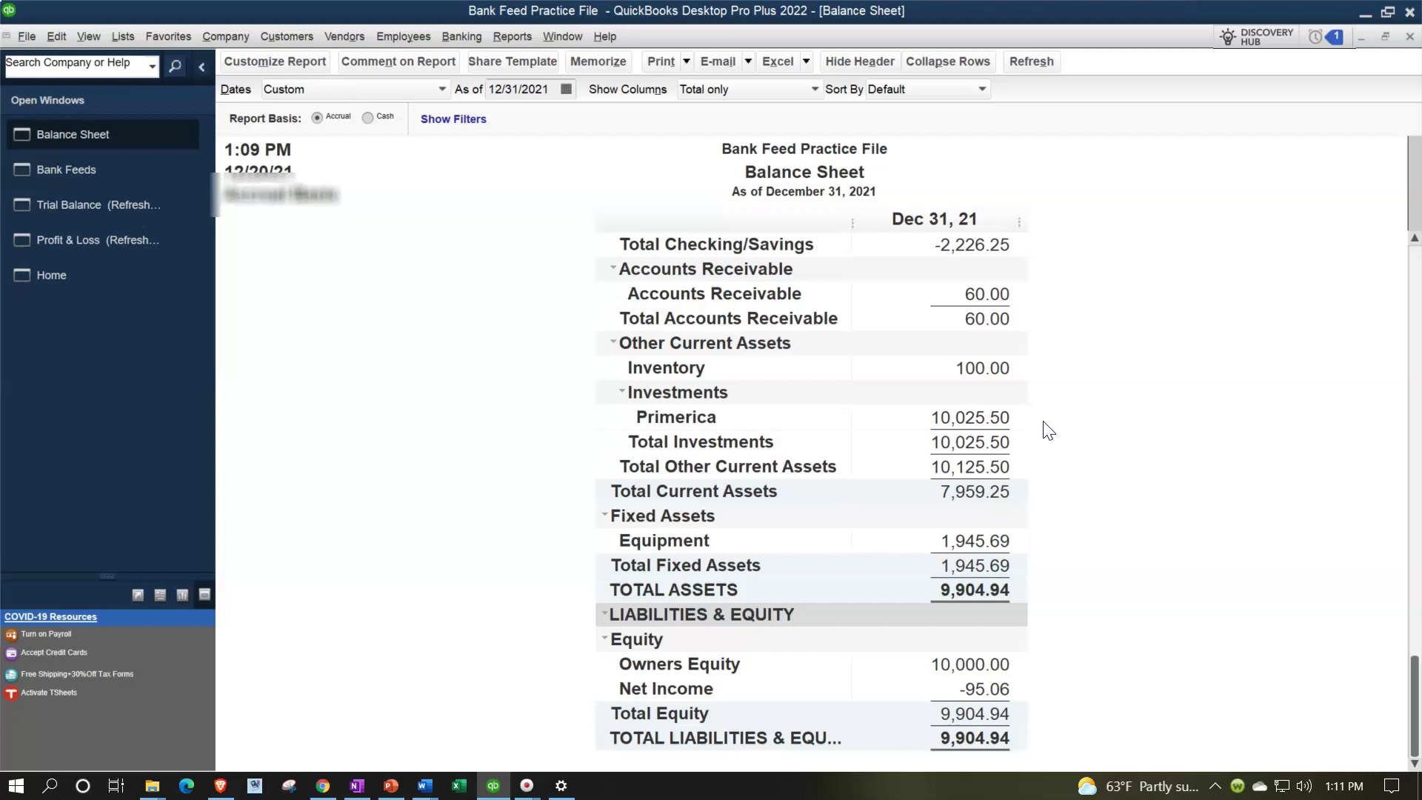
click(1016, 421)
click(976, 420)
click(934, 437)
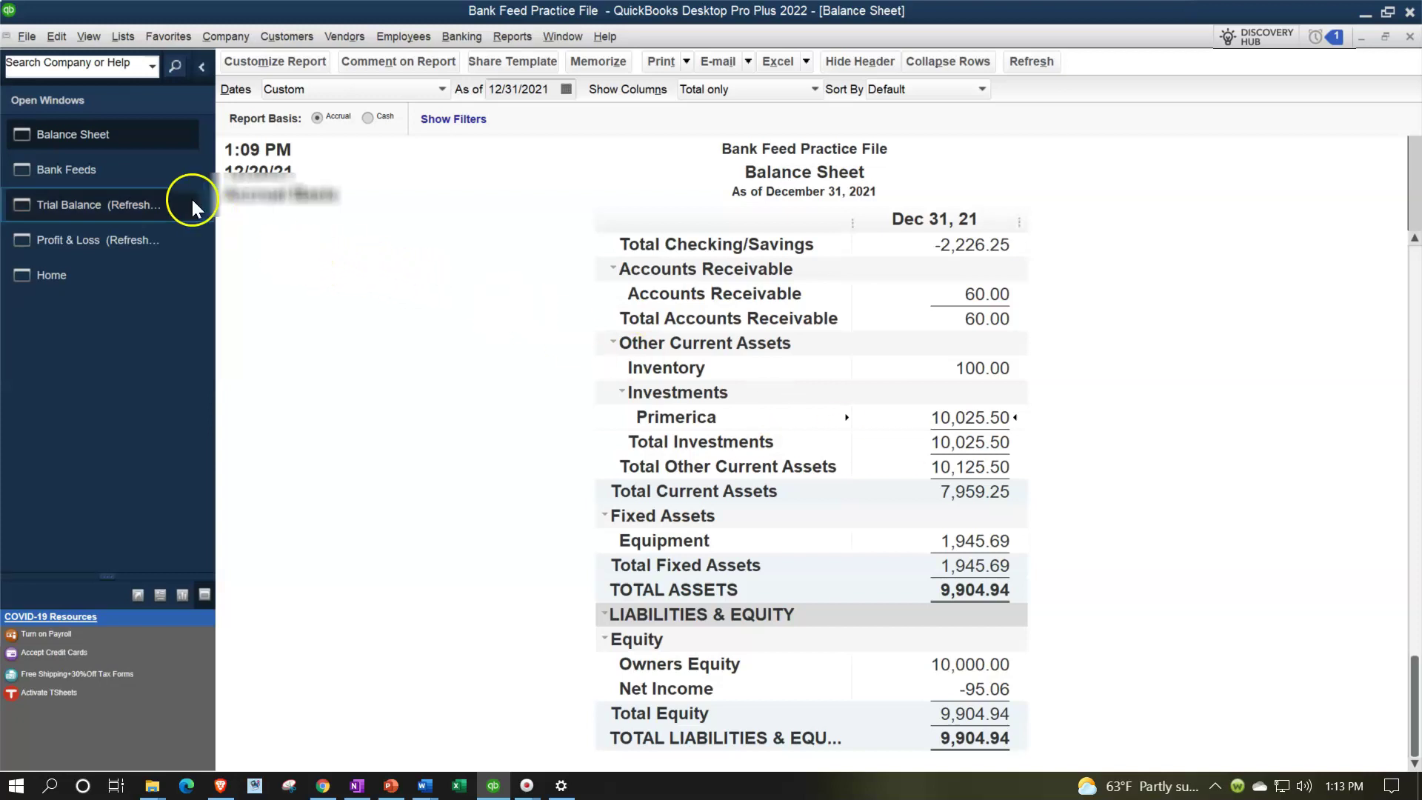
Step: Start a new Other Current Asset account named Unrealized Gain/Loss Primarica from the Chart of Accounts
click(123, 36)
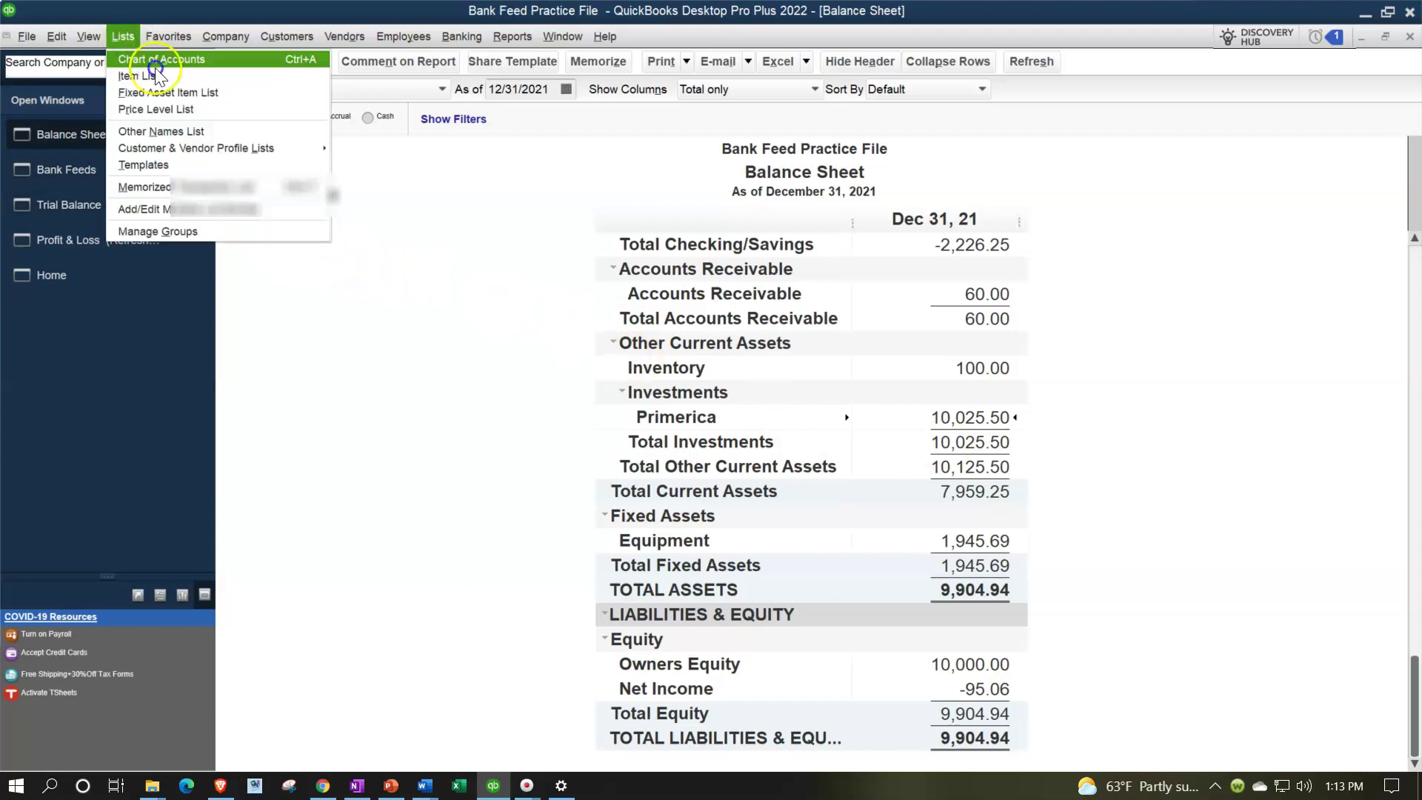
click(130, 58)
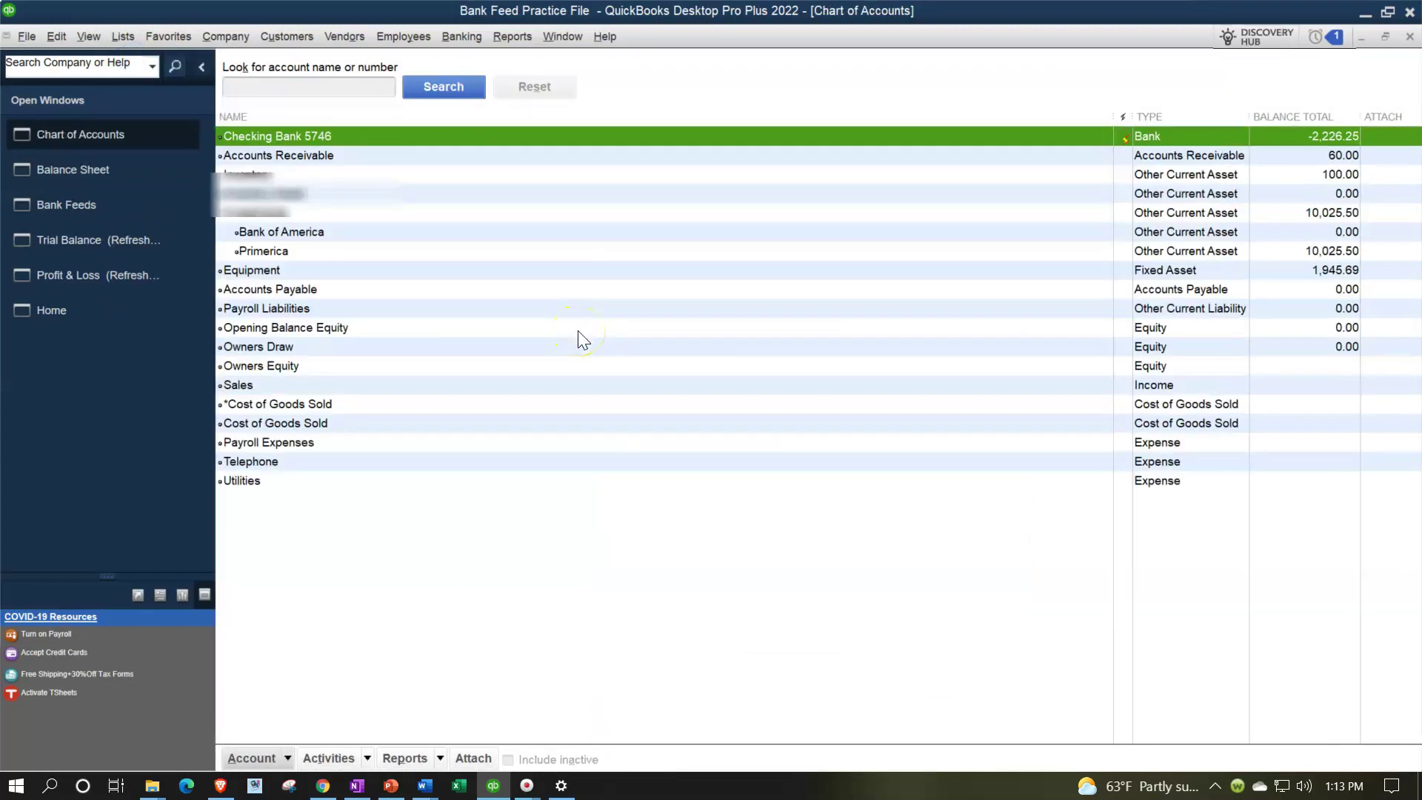
click(377, 252)
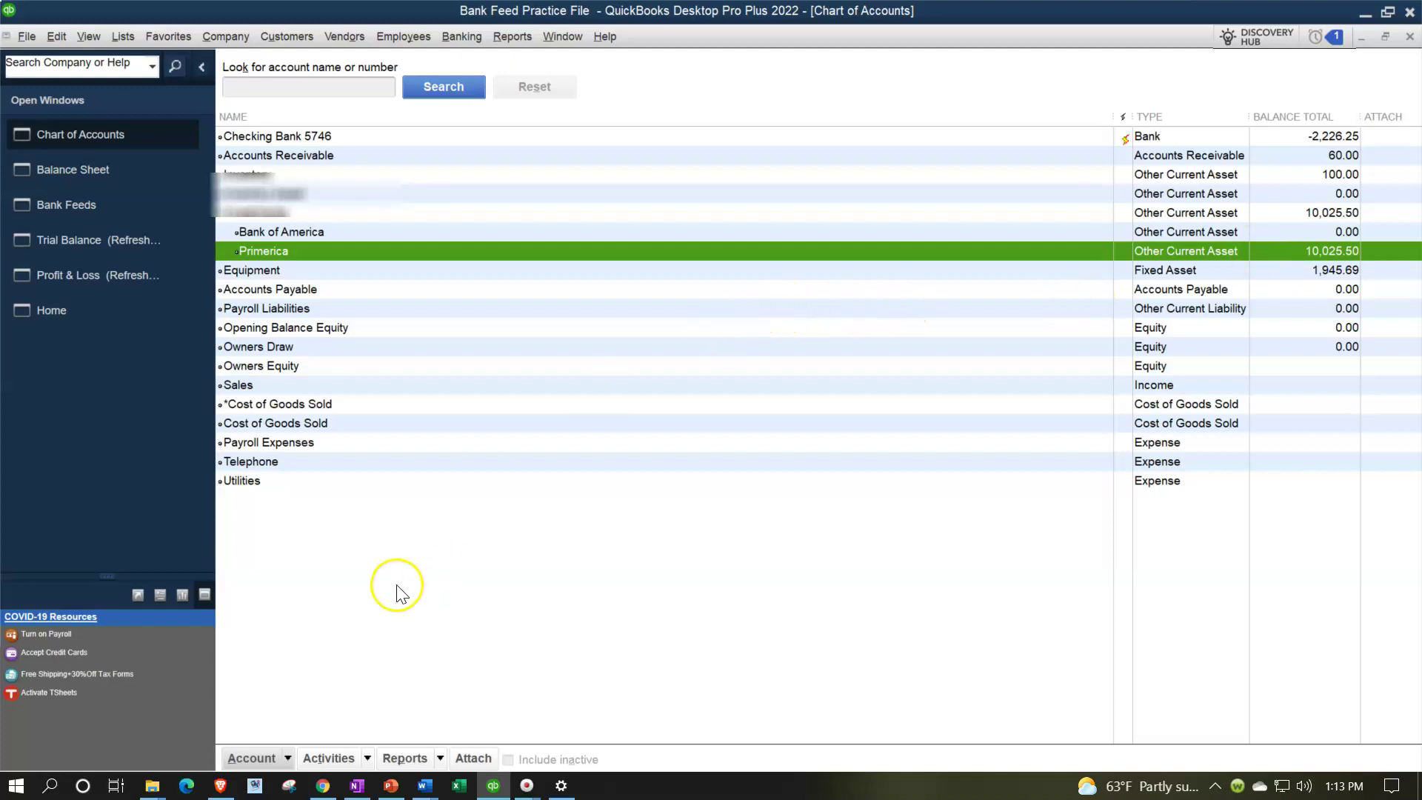
click(286, 759)
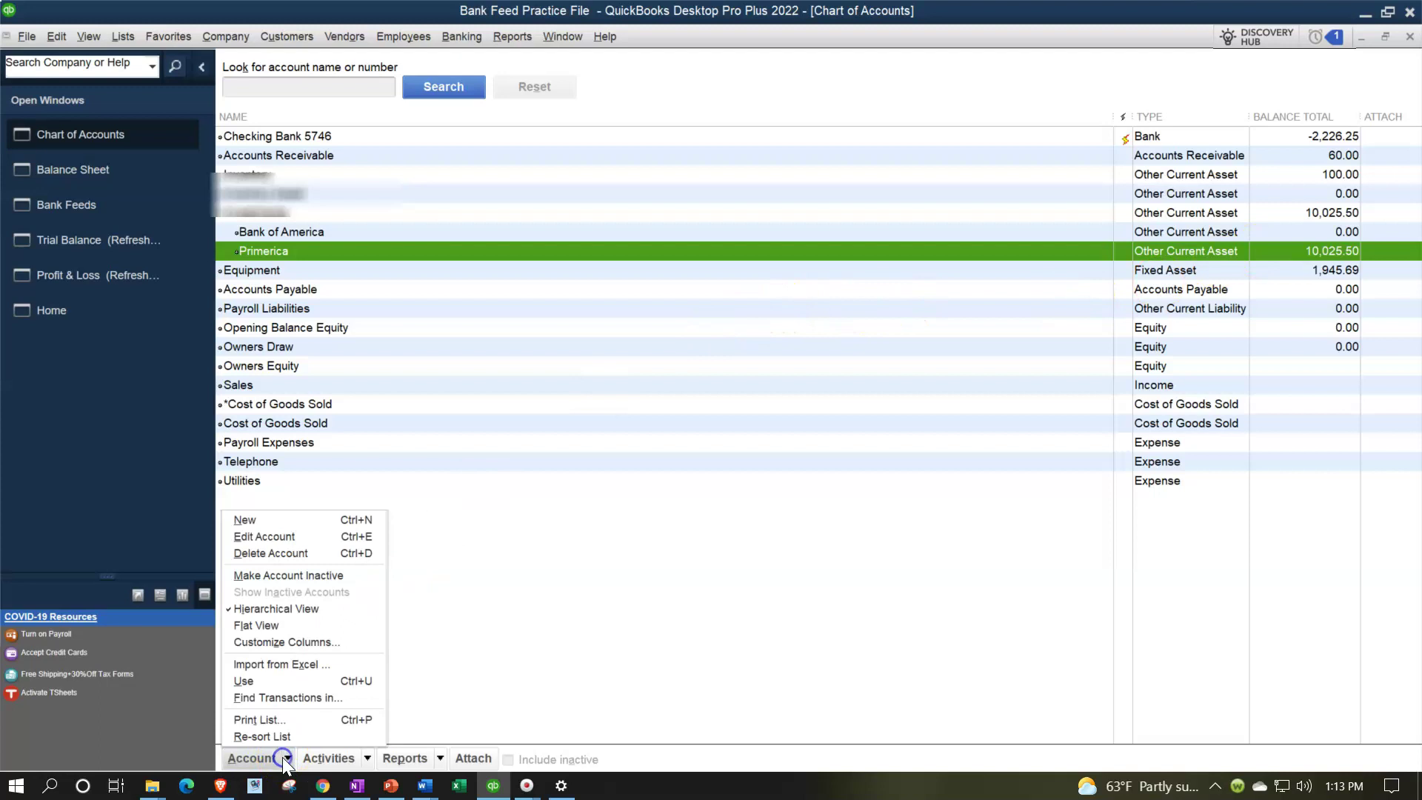
click(286, 521)
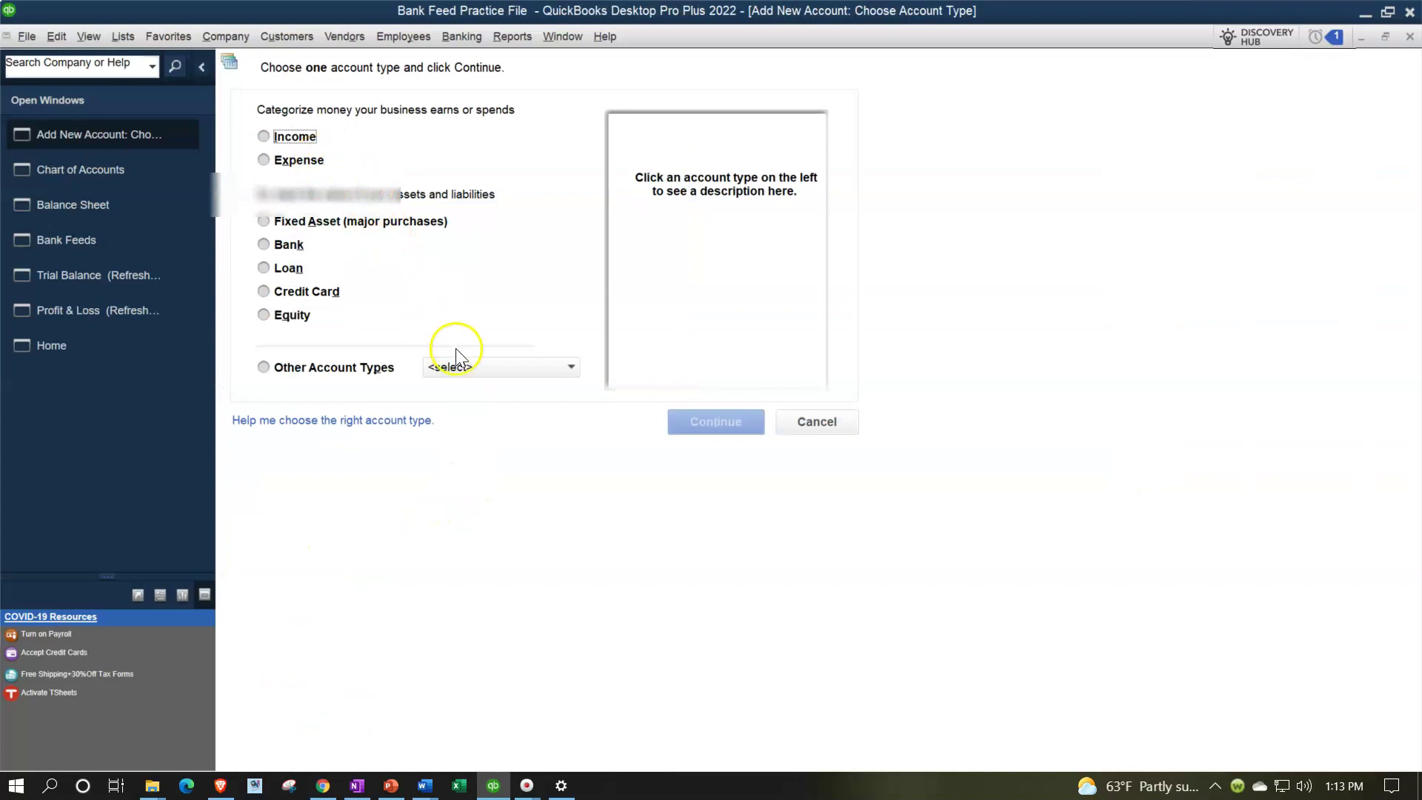
click(477, 366)
click(478, 409)
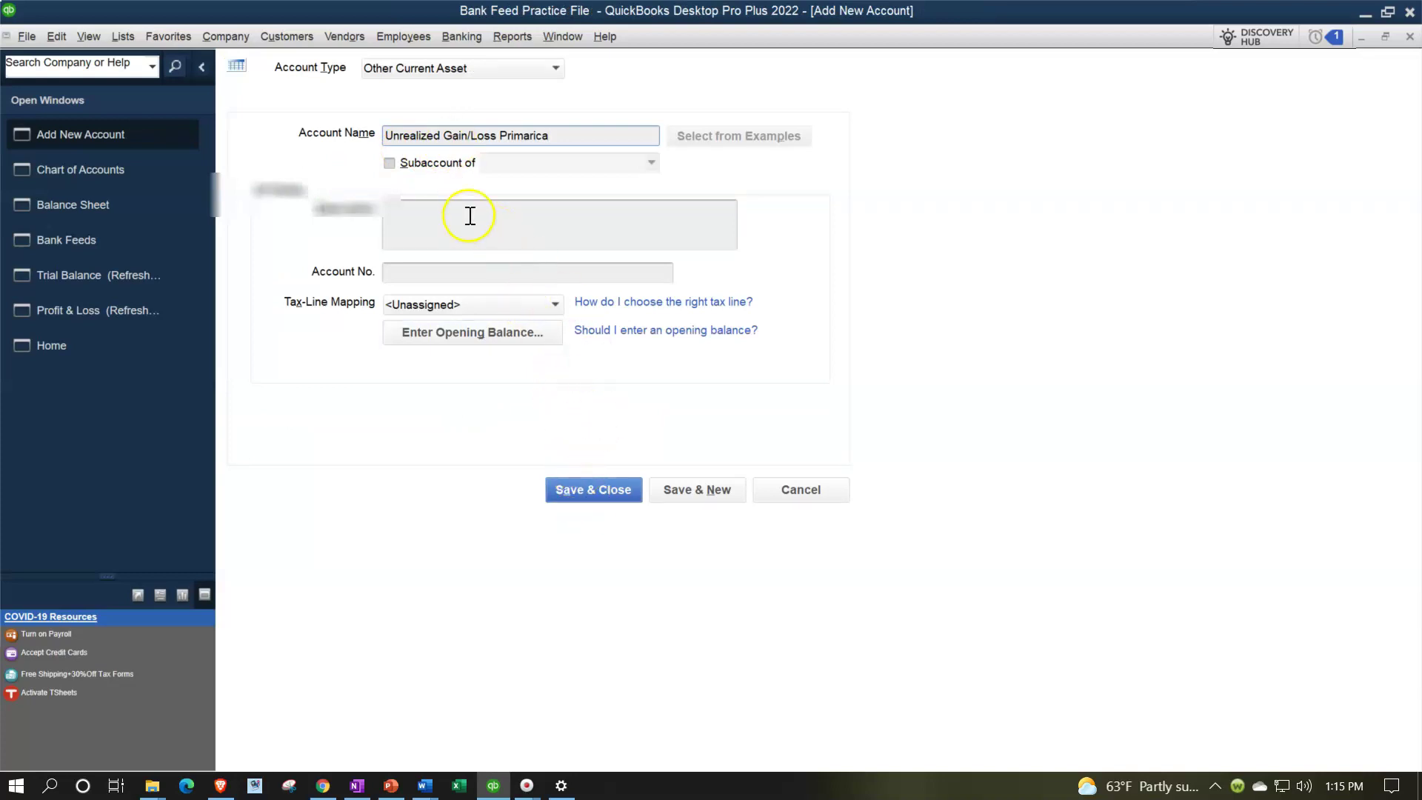
Step: Make the new account a subaccount of Primerica under Investments and save it
click(389, 164)
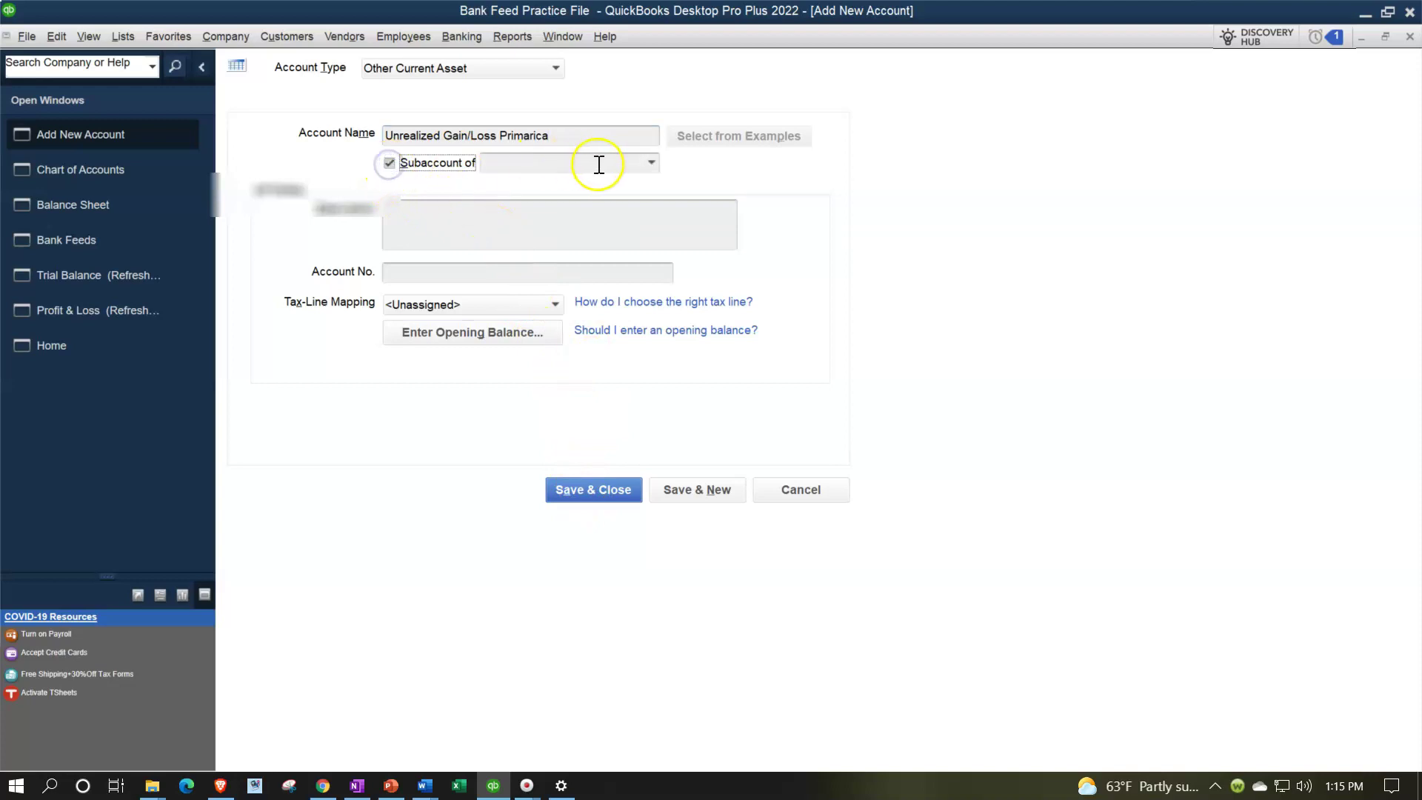
click(650, 164)
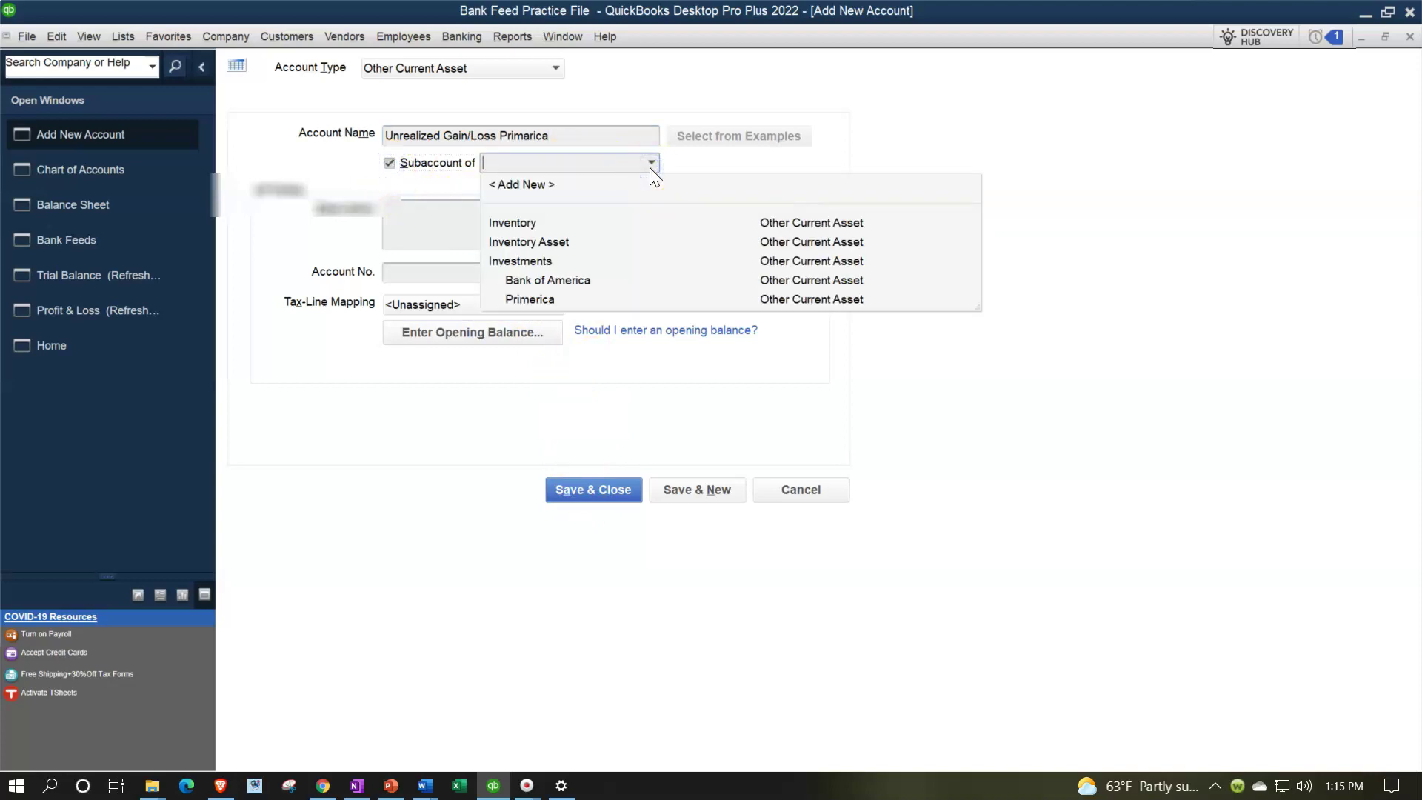
click(649, 363)
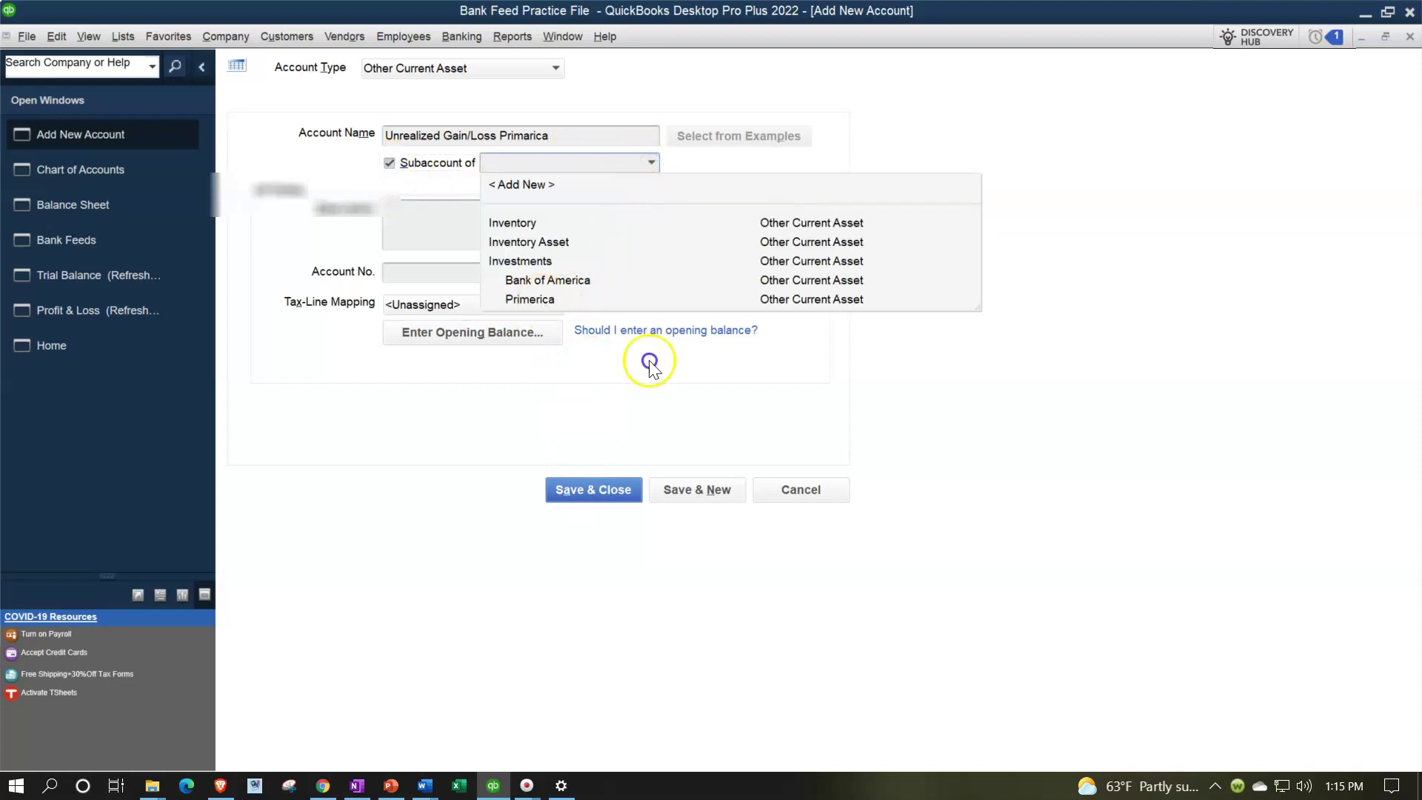
click(634, 492)
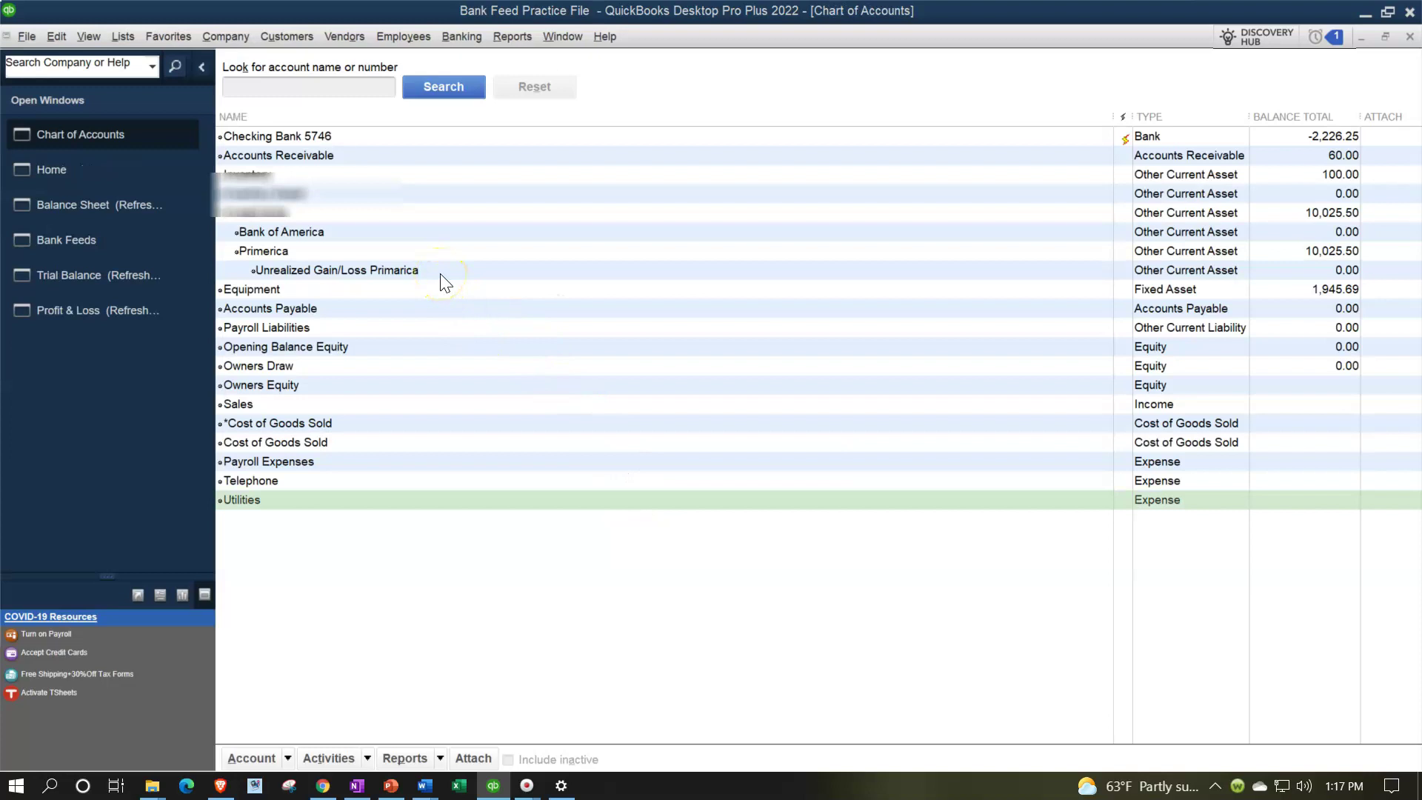
Step: Open the Unrealized Gain/Loss Primarica register and enter an increase of 500 dated 10/31/2021
double_click(441, 272)
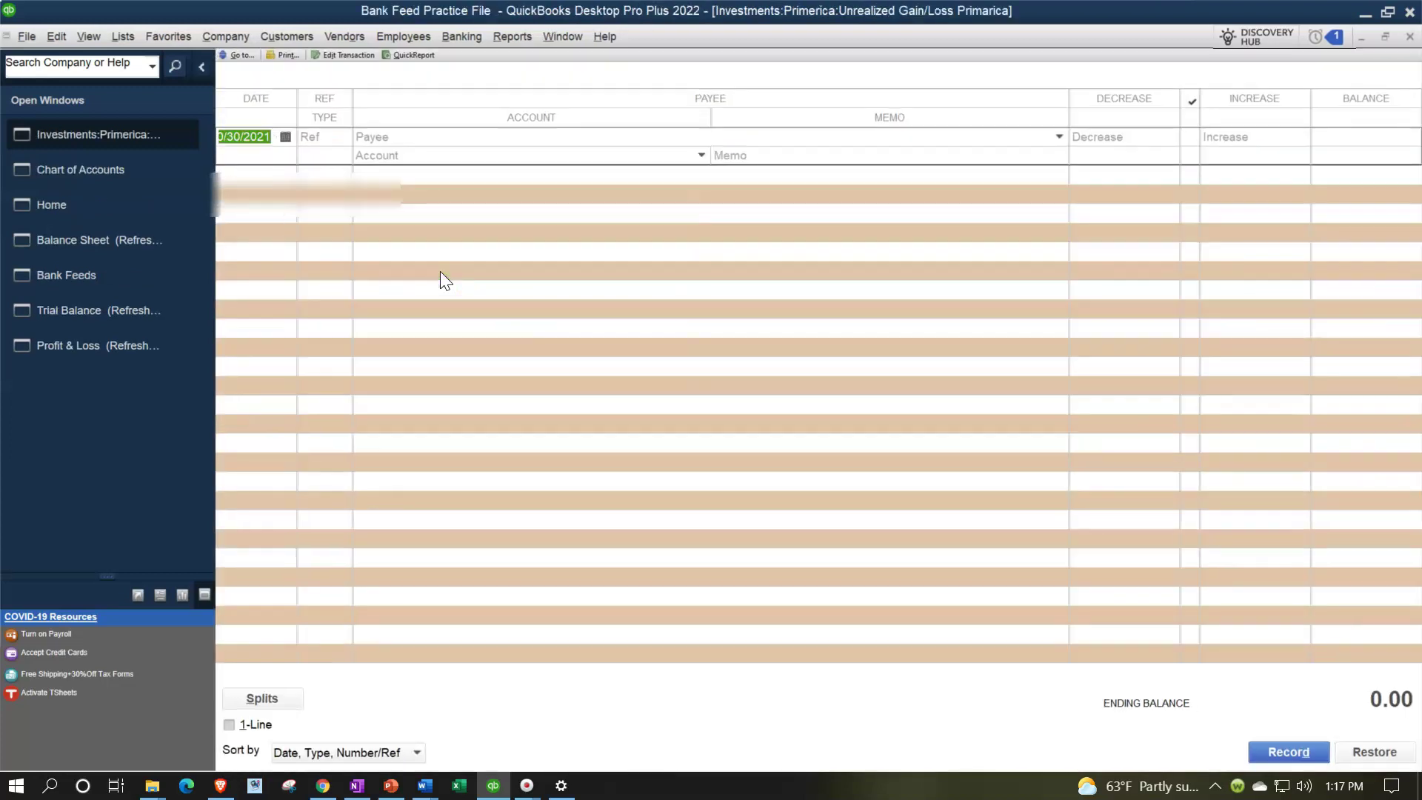
text(103121)
key(Tab)
key(Tab)
key(Tab)
key(Tab)
key(Tab)
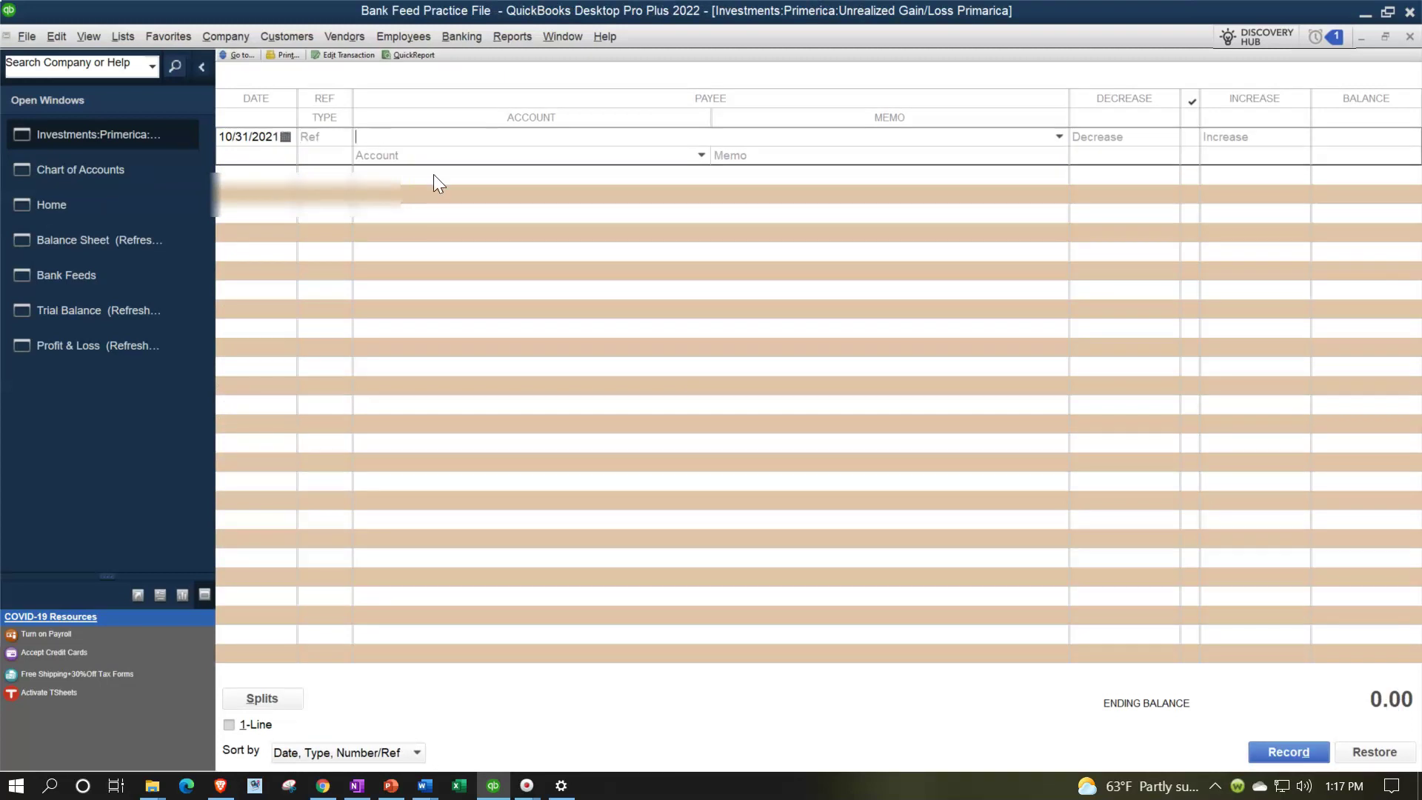
text(500)
key(Tab)
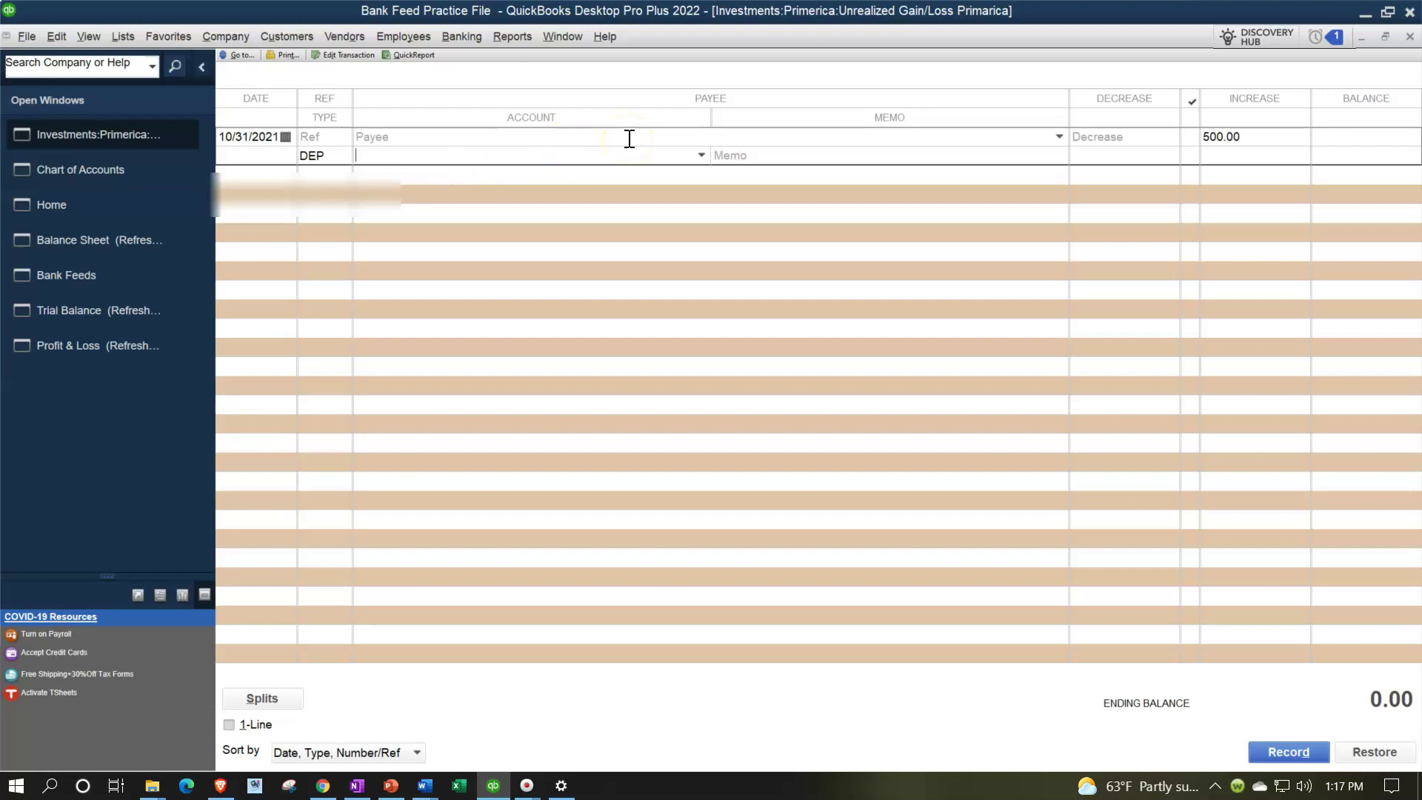
Step: Offset the 10/31/2021 register entry to a new Other Income account named Unrealized Gain/Loss, setting up and saving that account
text(Unrealized Gain)
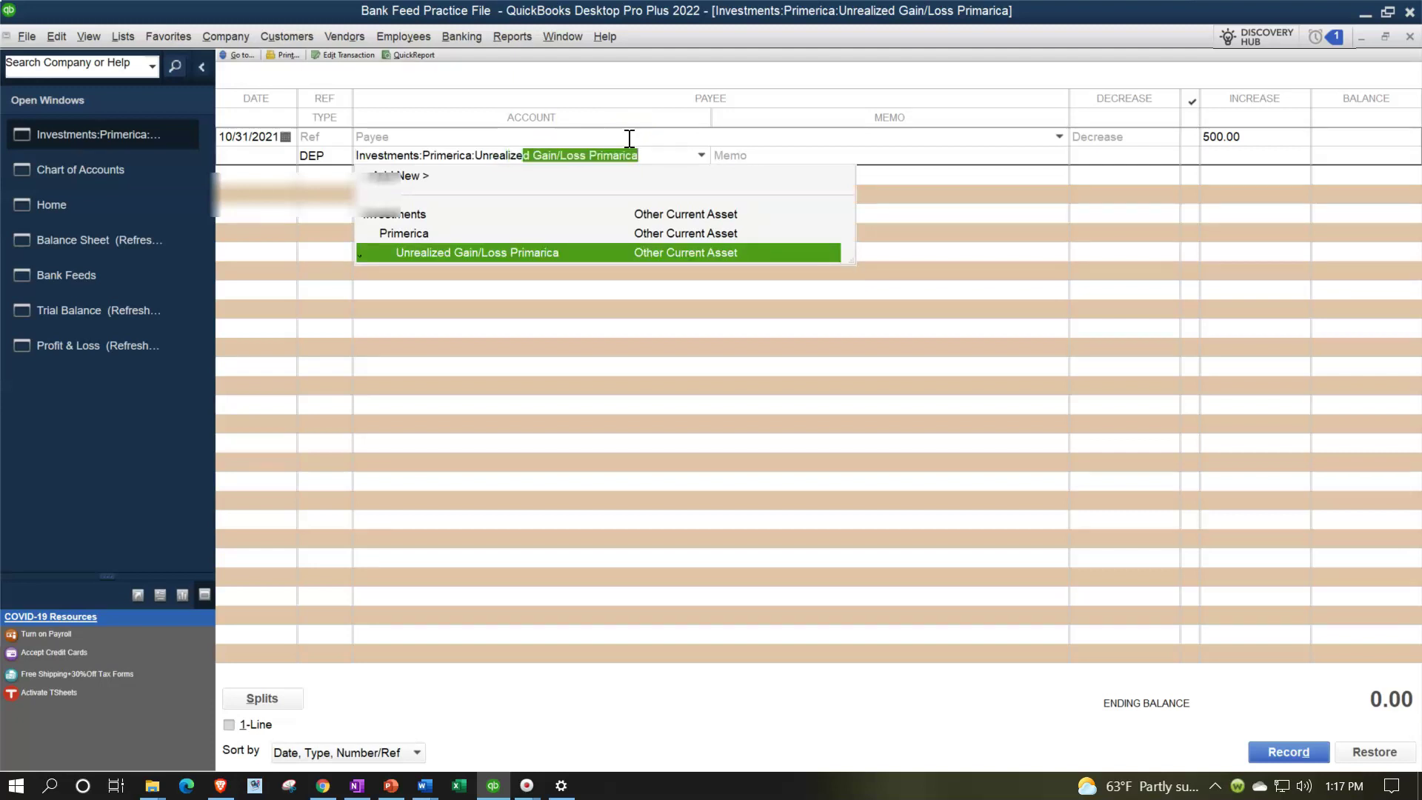
text(/Loss)
key(BackSpace)
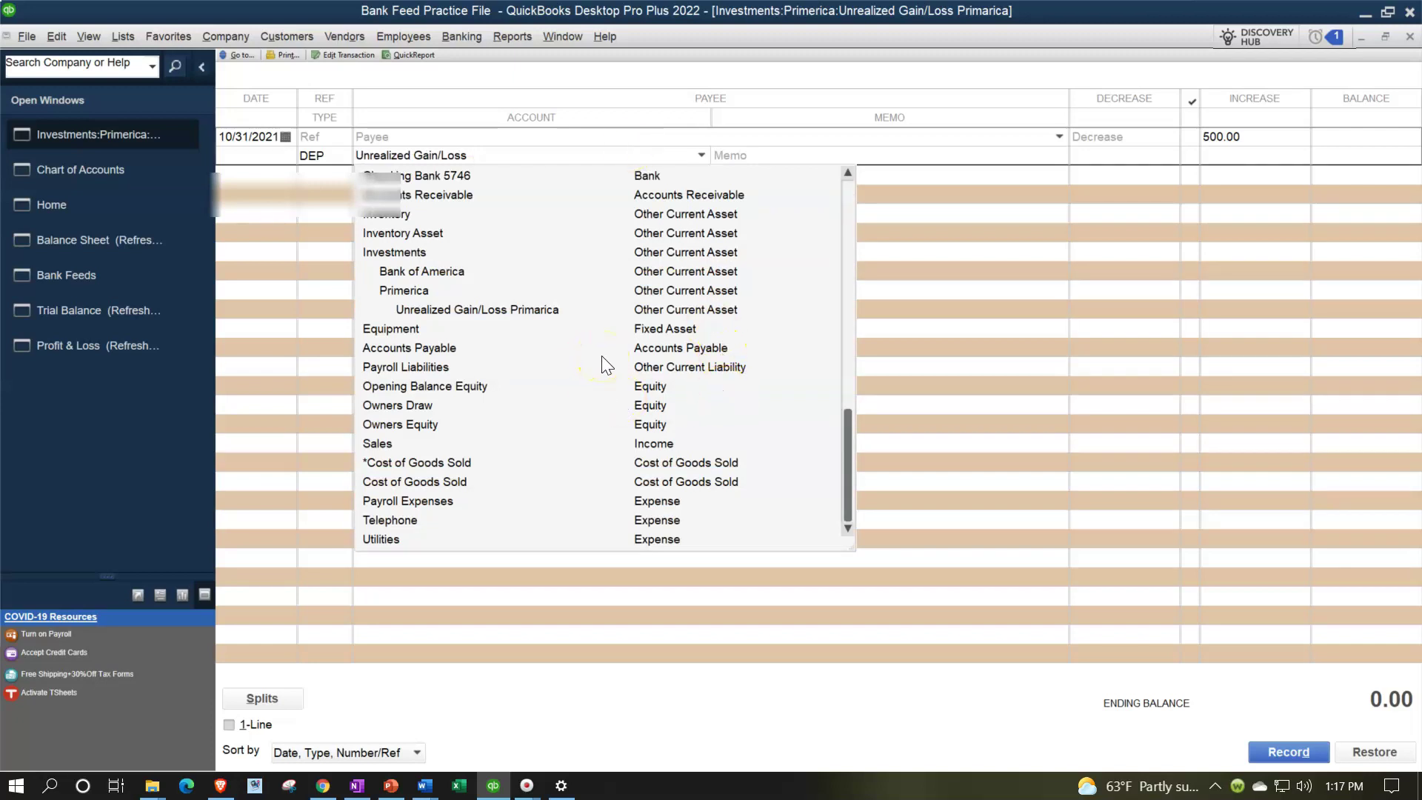
key(Tab)
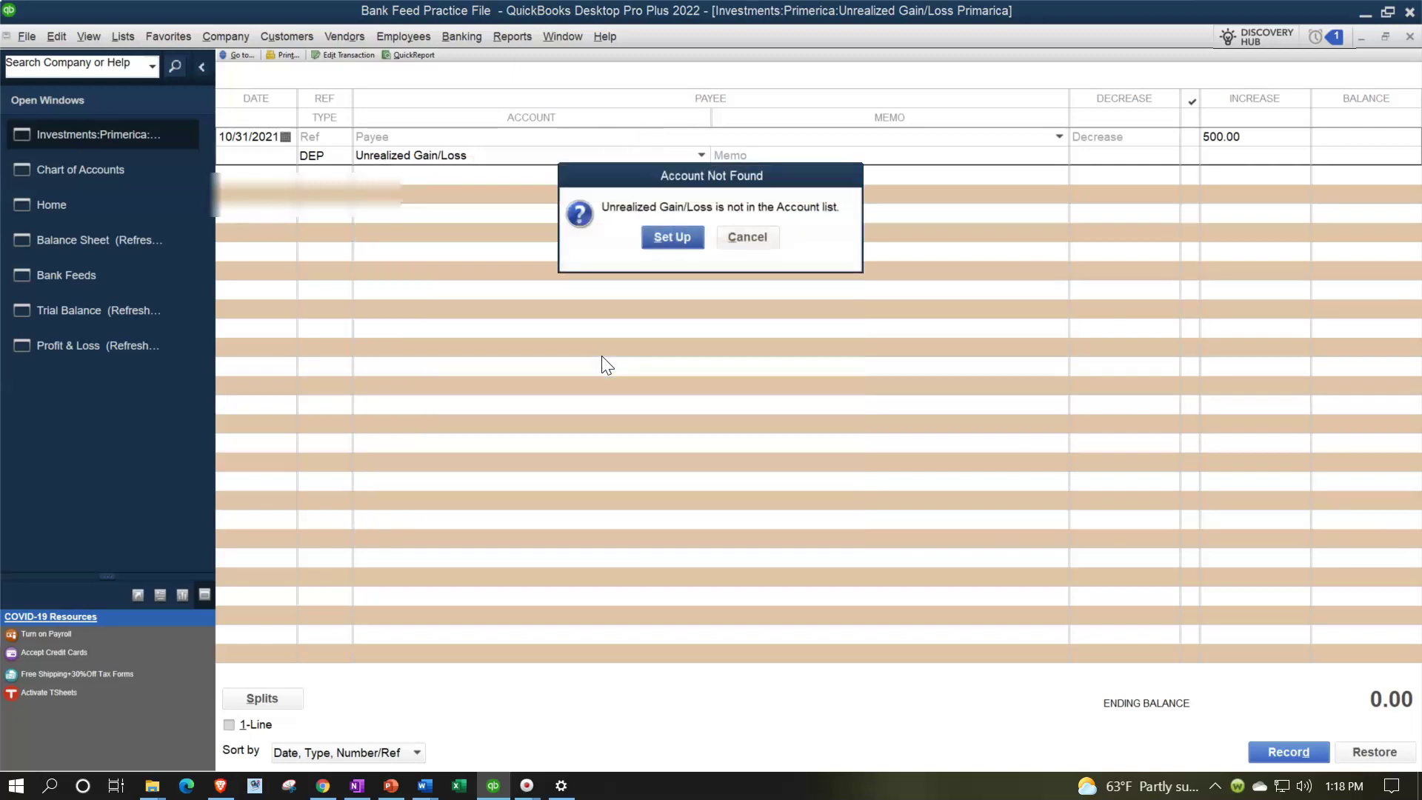
click(676, 240)
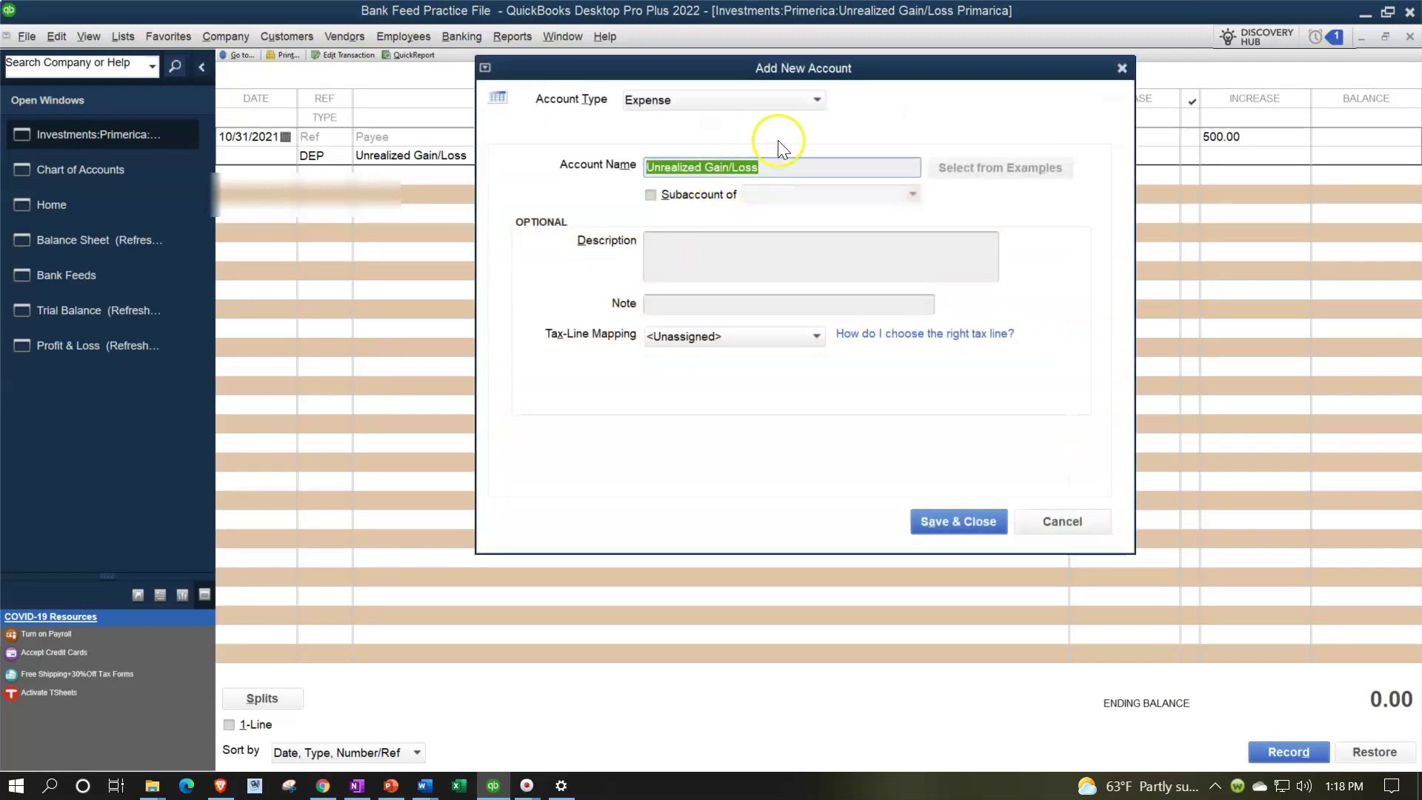
click(789, 100)
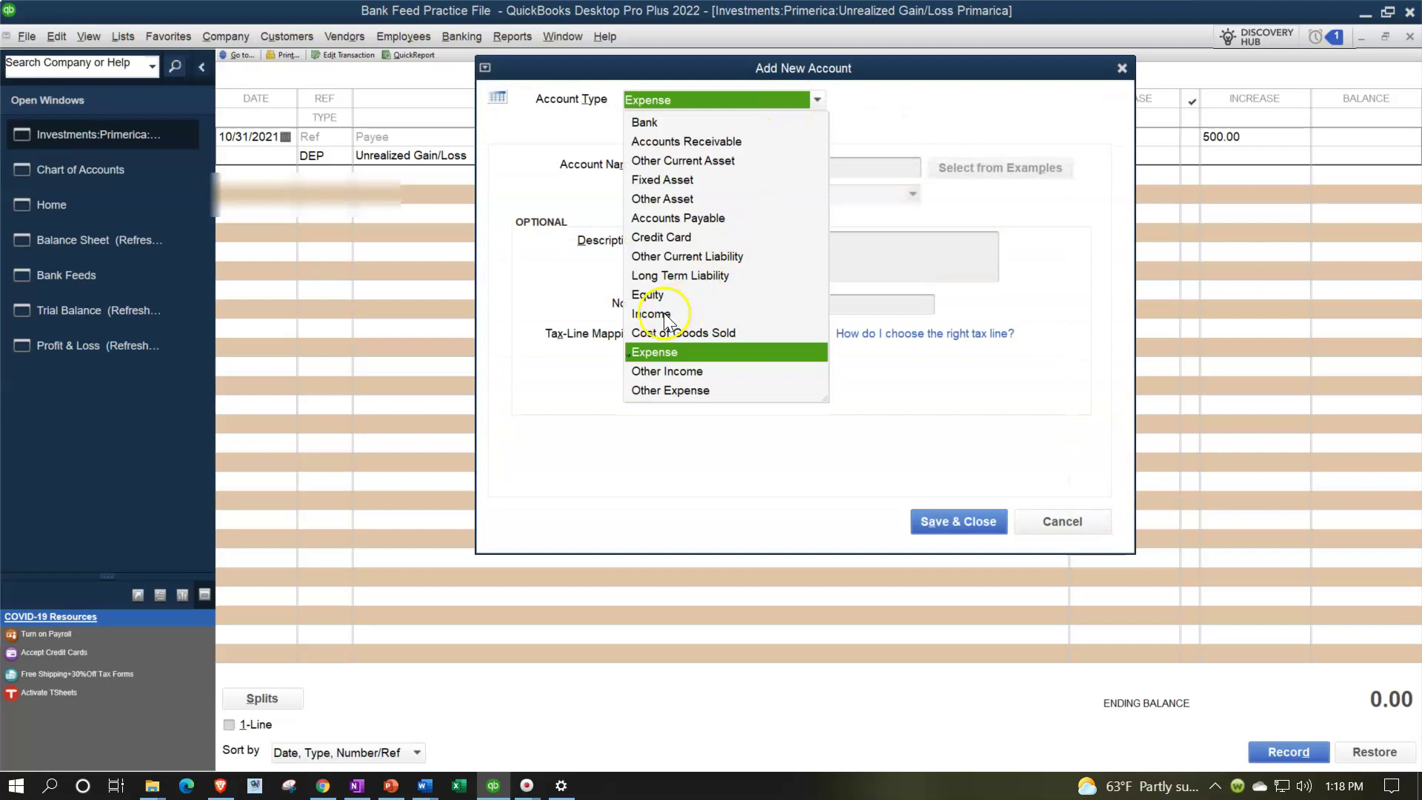
click(663, 372)
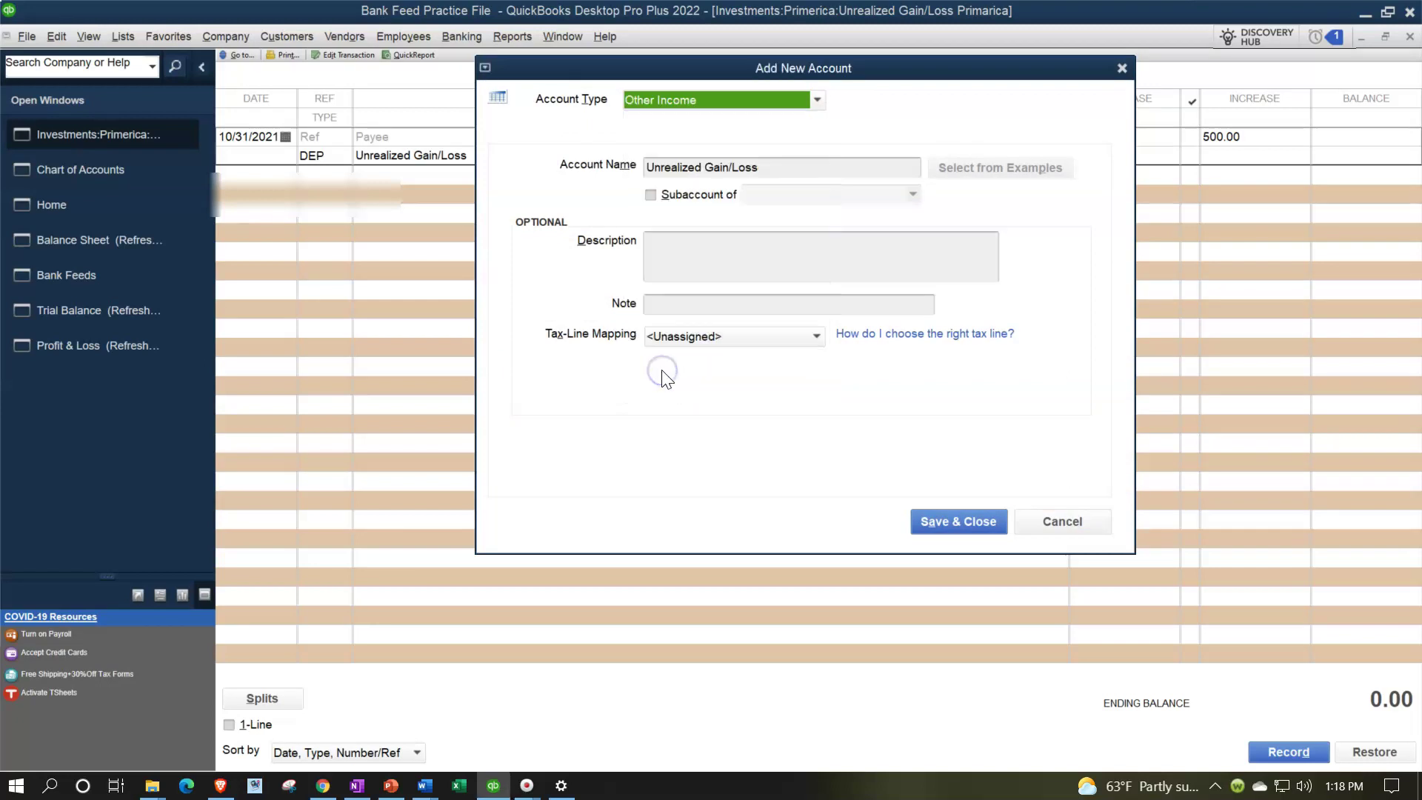
click(929, 517)
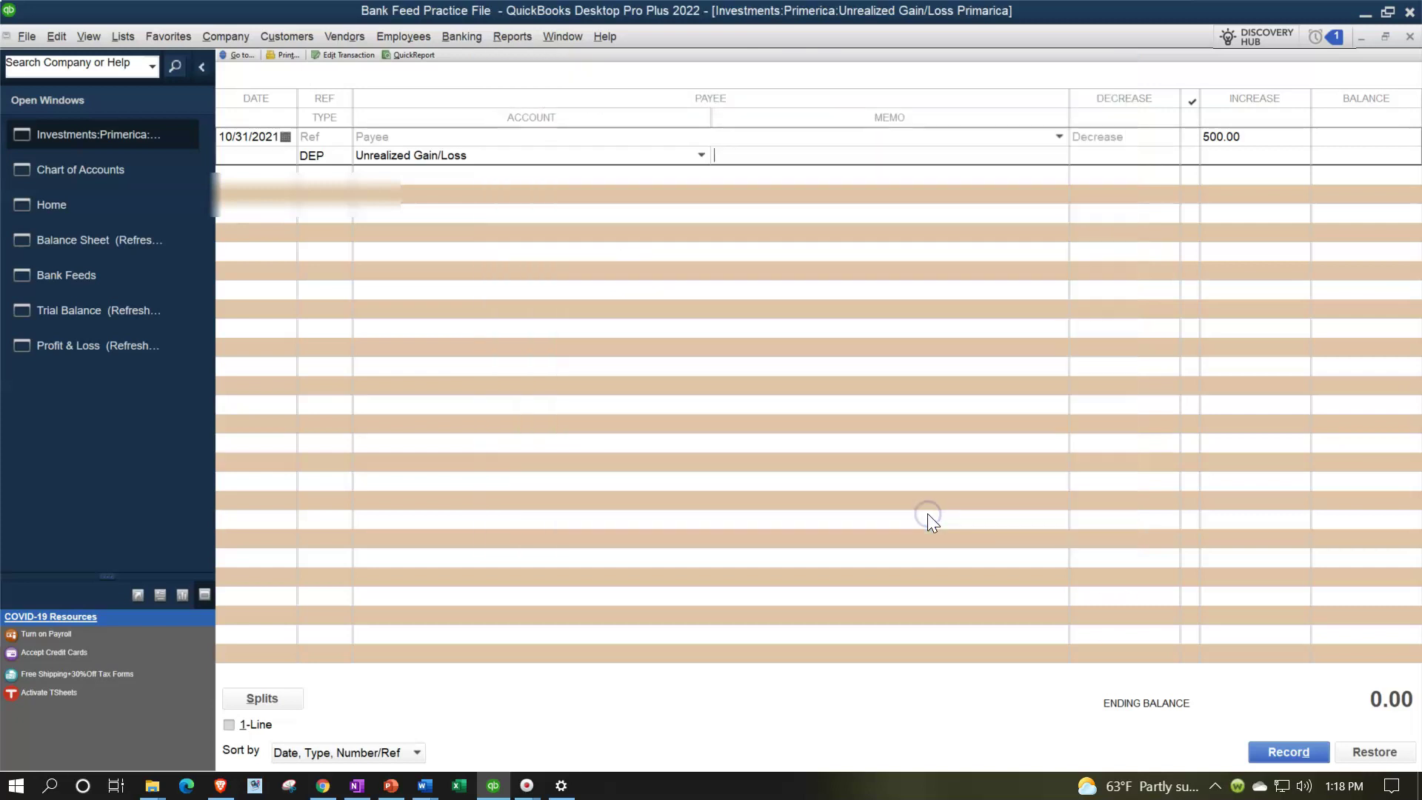
Step: Record the 500 unrealized gain entry, then close the register and the Chart of Accounts to return to the Balance Sheet
click(731, 233)
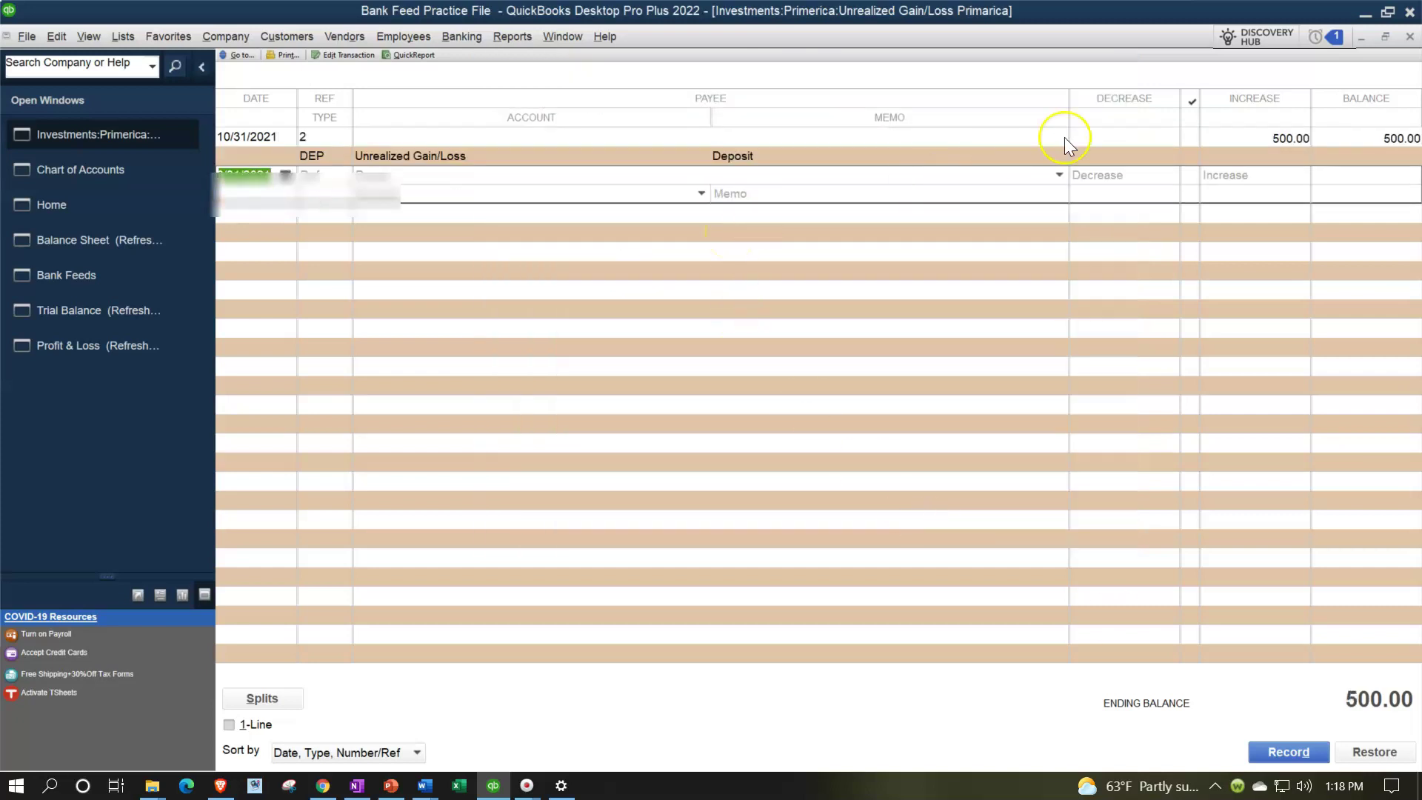
click(1410, 37)
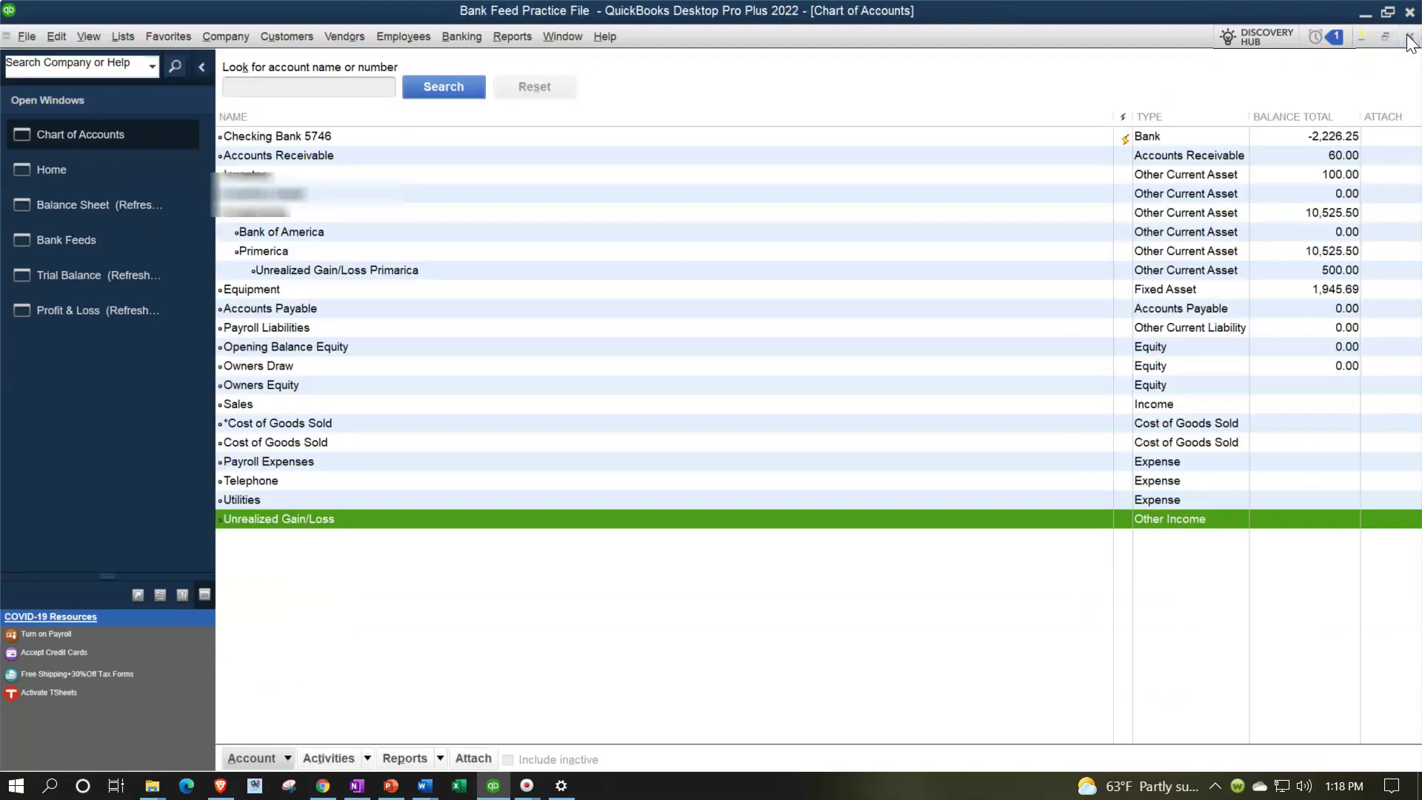
click(1409, 37)
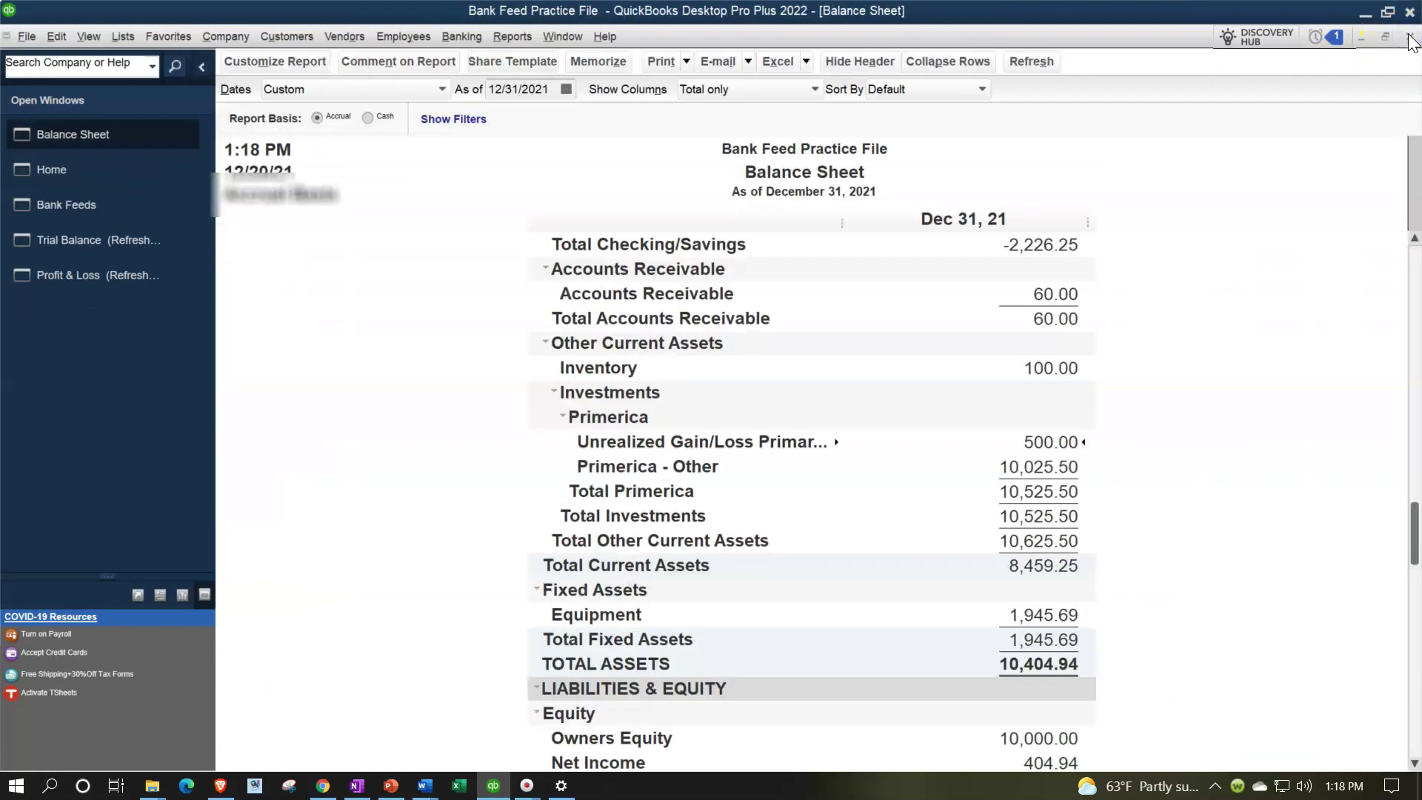
Step: Examine the Primerica investment lines, including Unrealized Gain/Loss Primarica, and the Equity section of the Balance Sheet
scroll(1323, 374, up, 1)
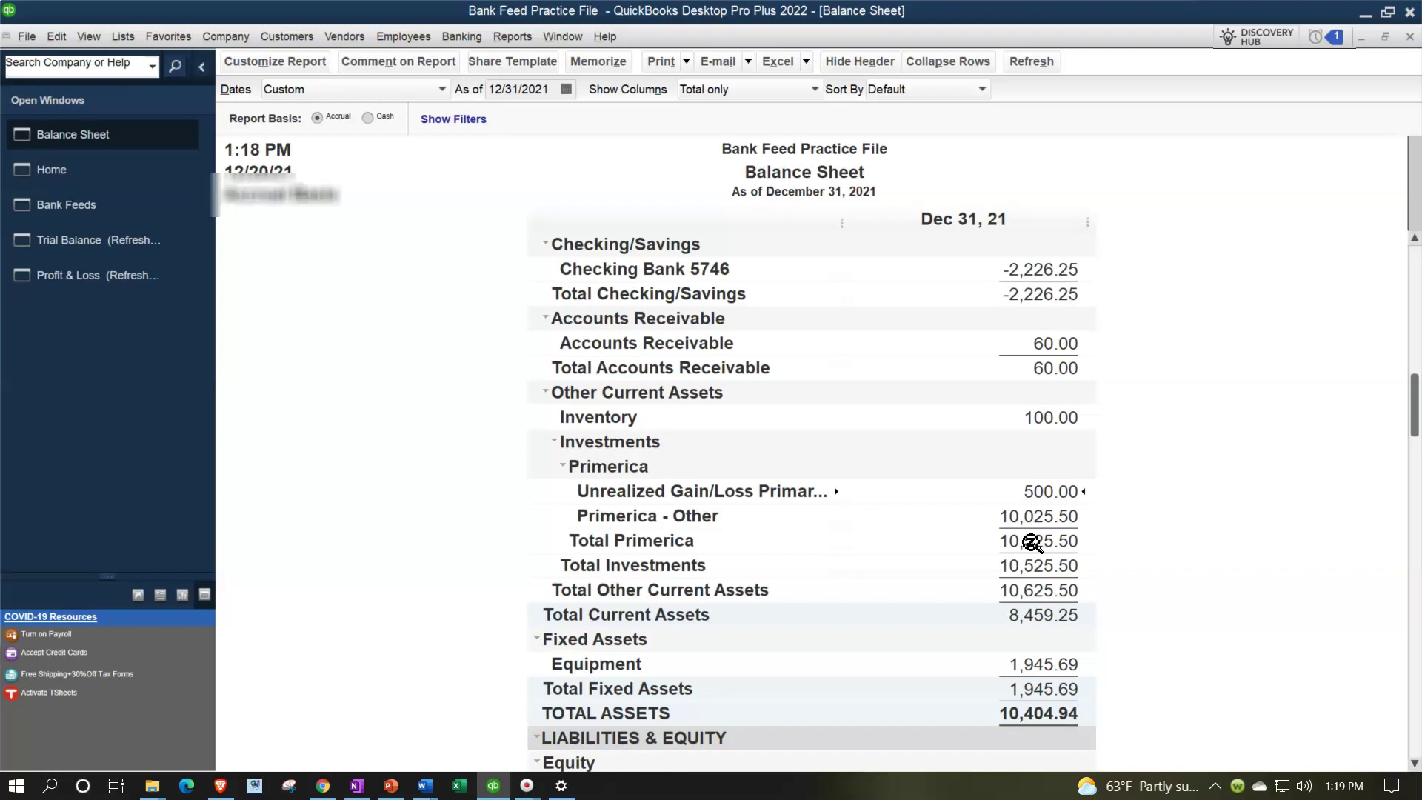
click(1032, 521)
click(1036, 491)
scroll(1037, 491, down, 2)
click(997, 680)
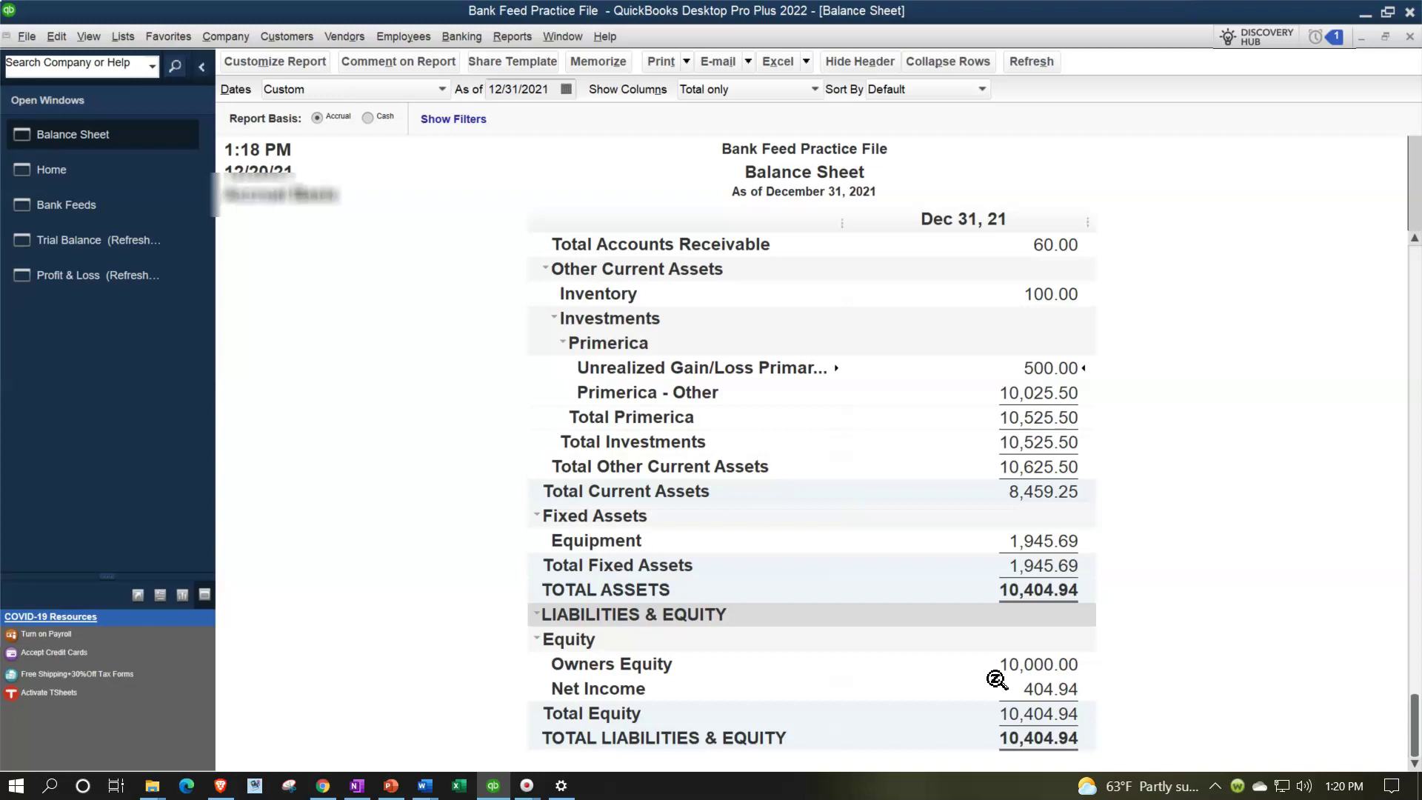
click(1027, 368)
click(998, 674)
Step: Check the Unrealized Gain/Loss line under Other Income in the Profit & Loss report, and return to the Balance Sheet's Primerica lines
click(86, 278)
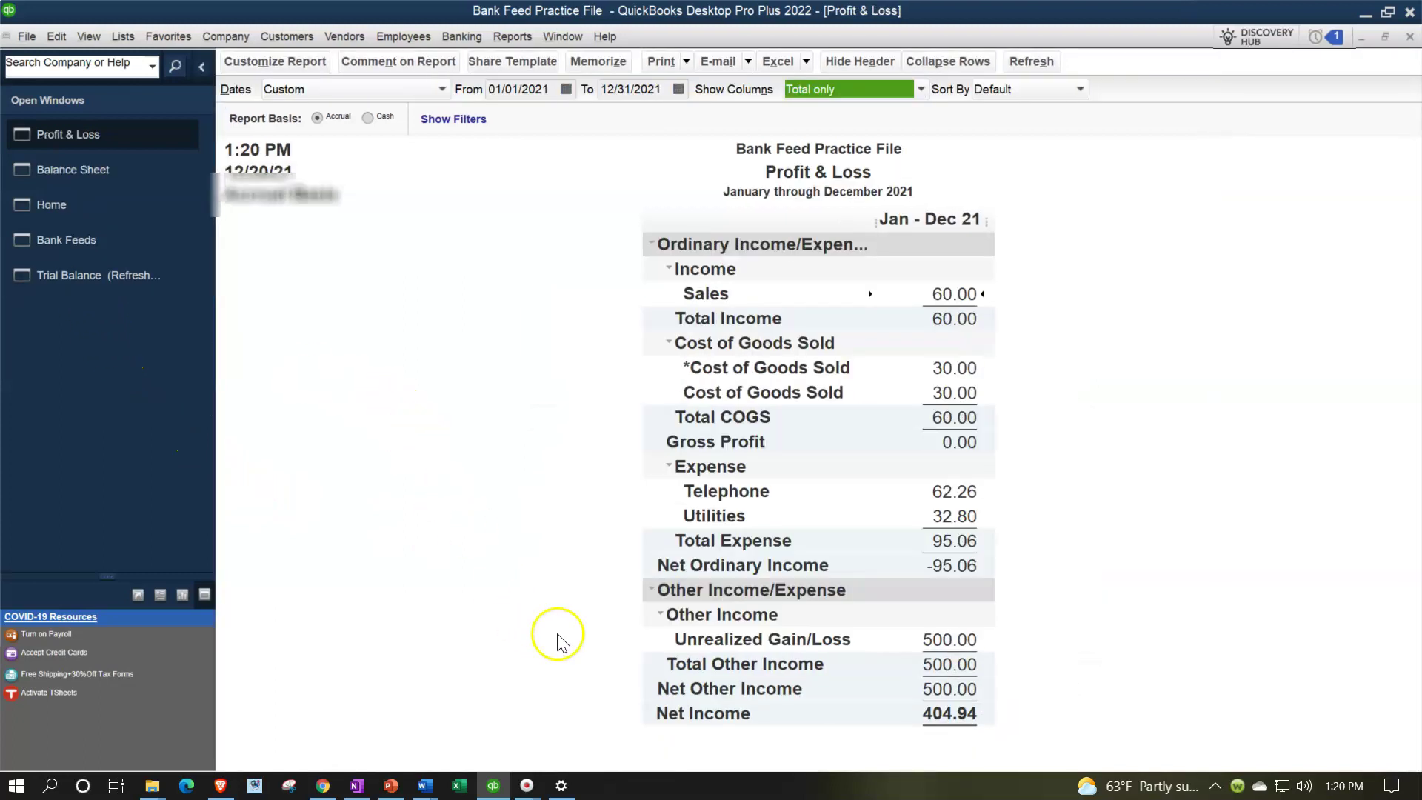
click(962, 641)
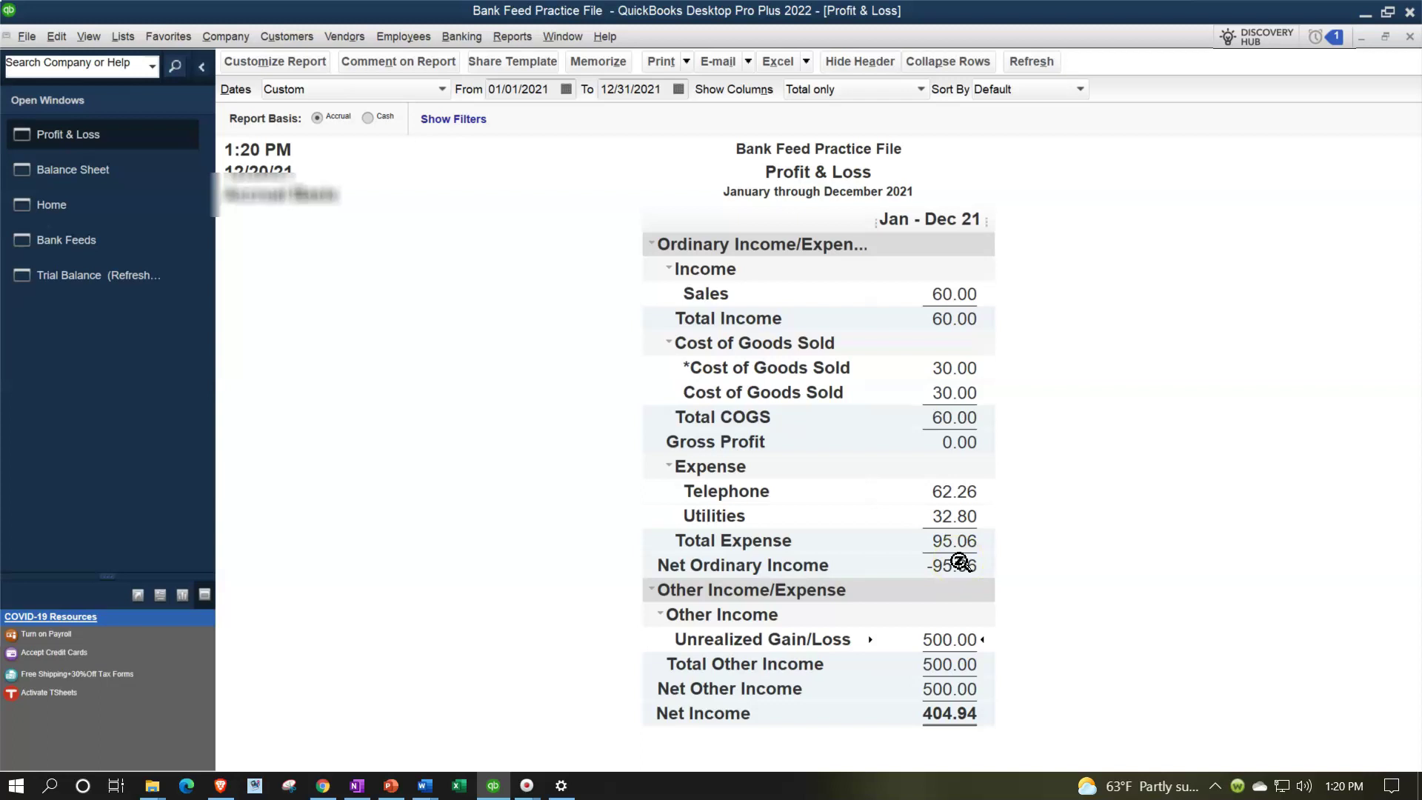
double_click(957, 641)
click(132, 172)
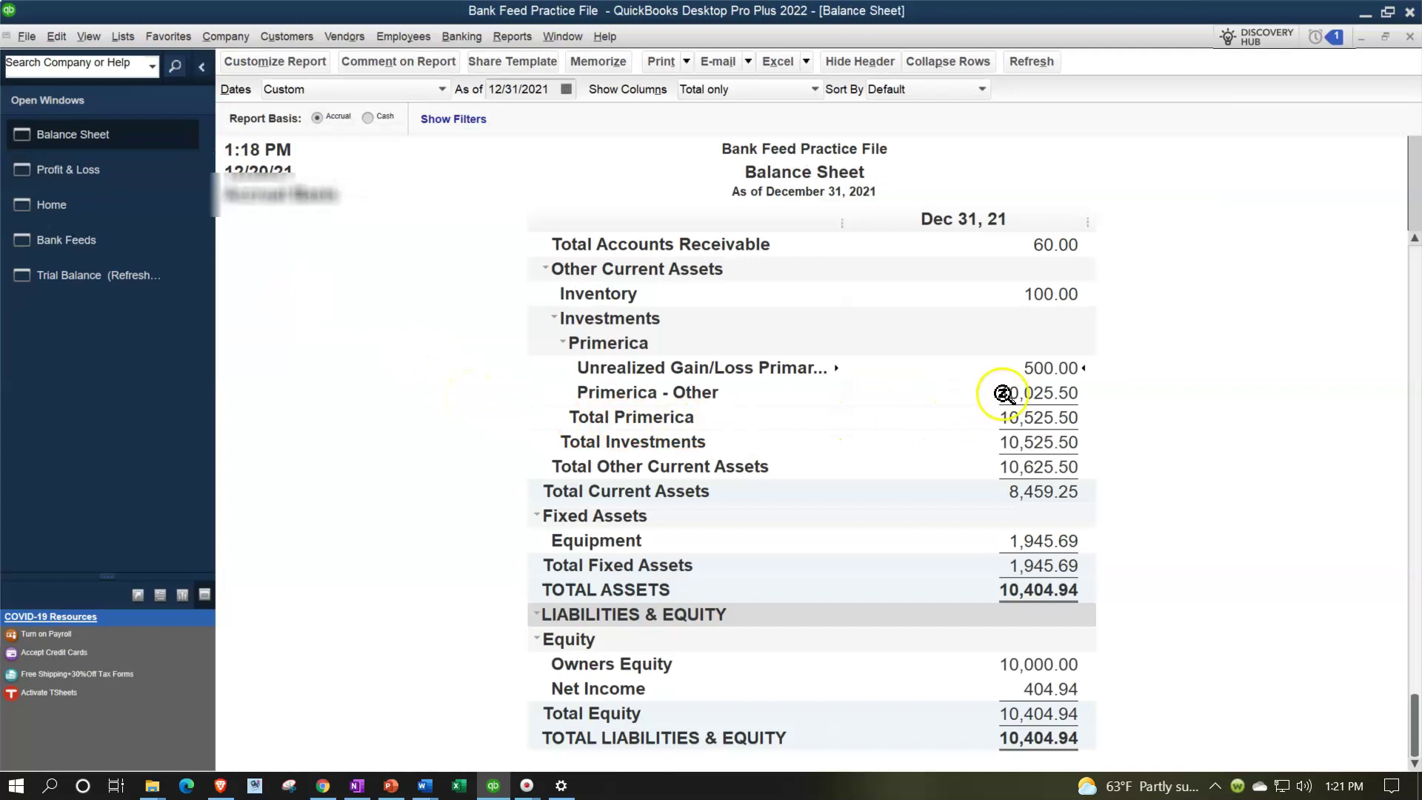
scroll(1004, 394, up, 1)
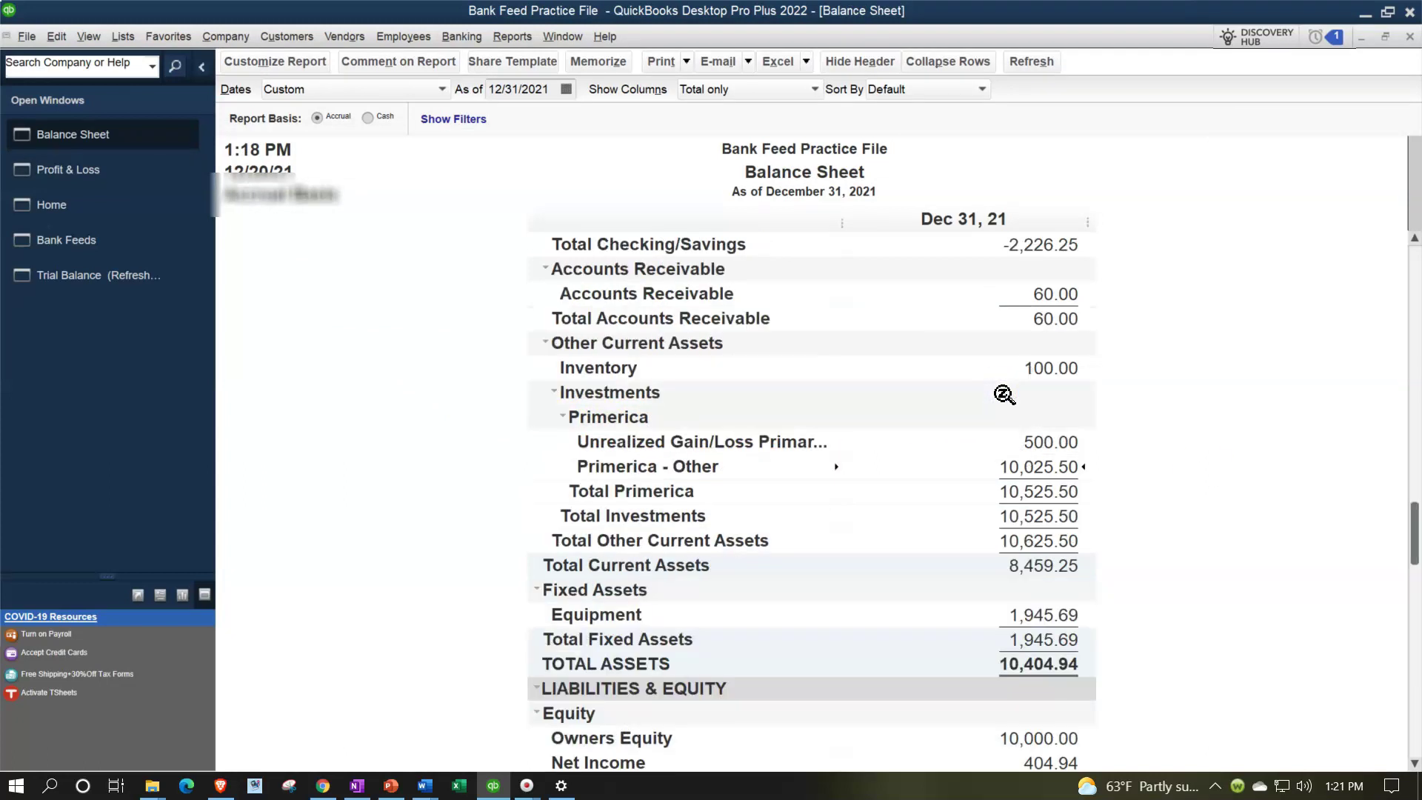